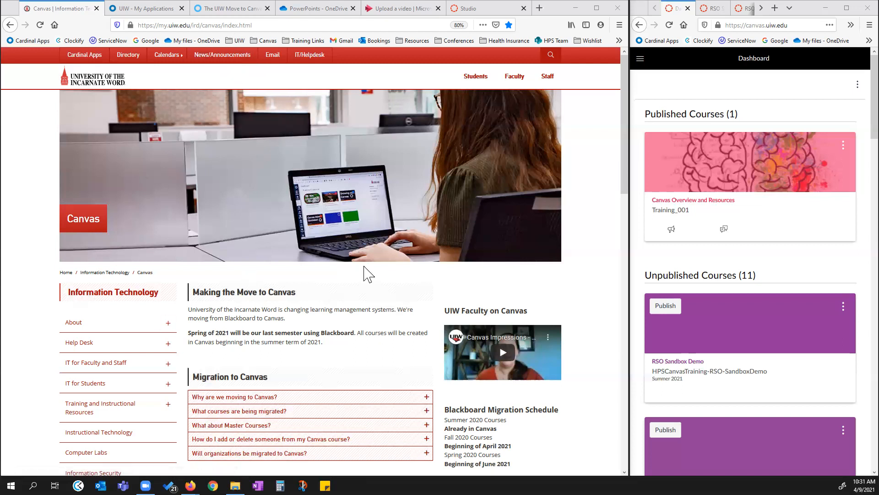
Read the "What courses are being migrated?" answer in the Migration to Canvas section, and collapse it again.
scroll(256, 307, down, 3)
scroll(270, 300, down, 2)
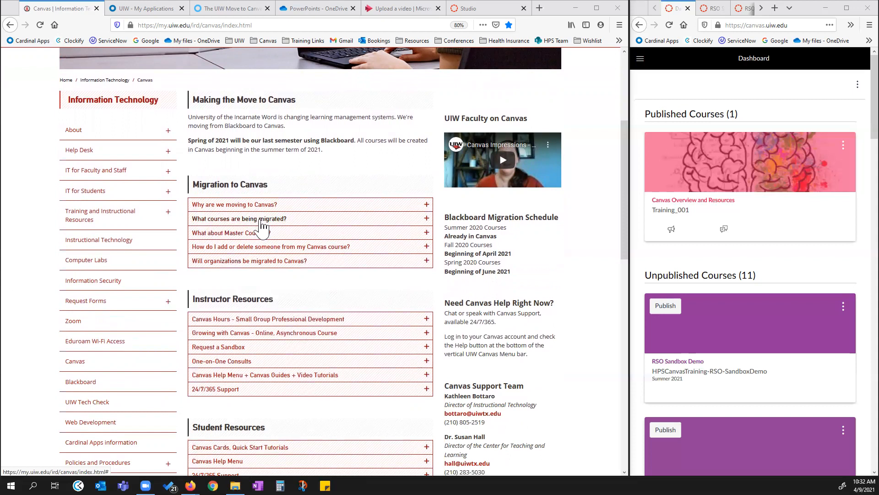
click(264, 223)
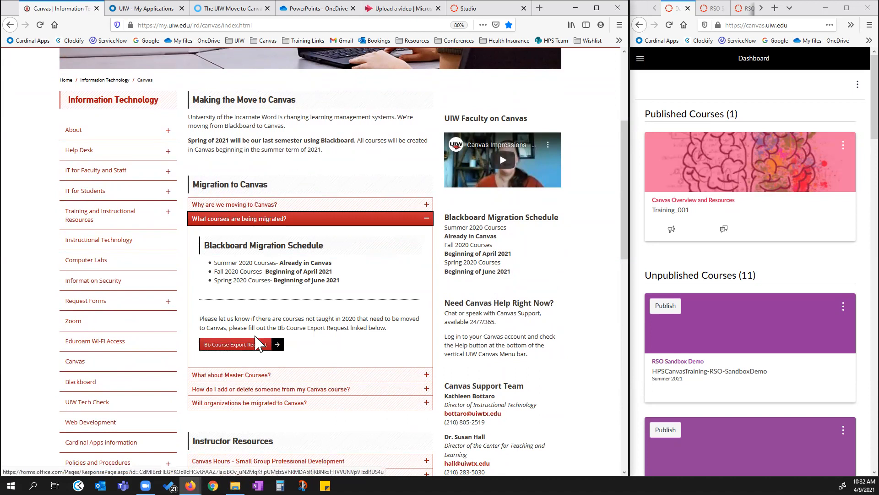
click(237, 224)
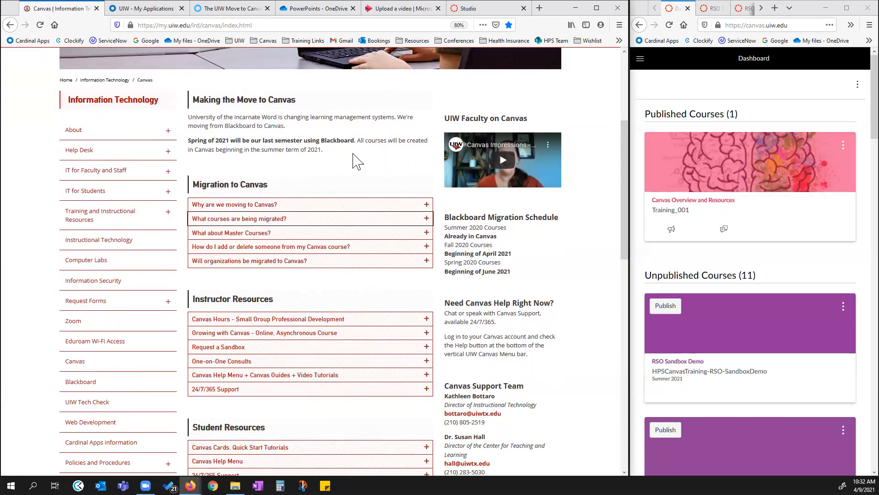
Start The UIW Move to Canvas training and look through its UIW Faculty, Staff, and Student Resources topic.
click(149, 10)
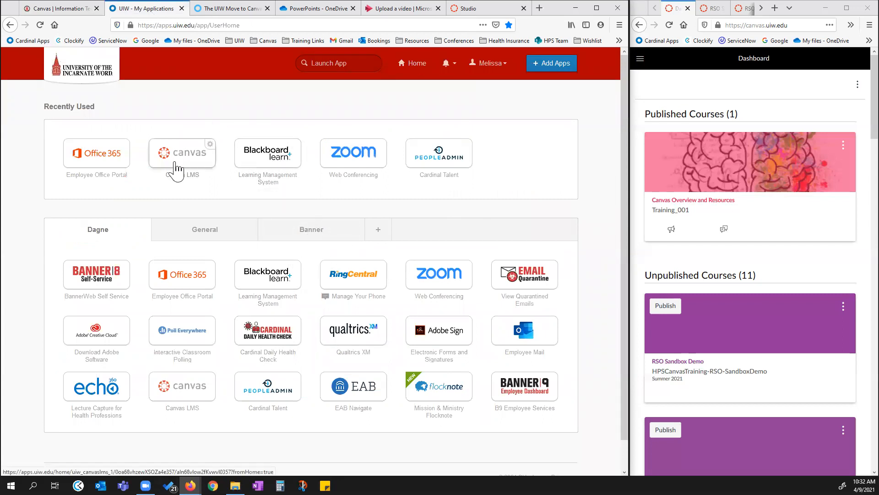
click(237, 13)
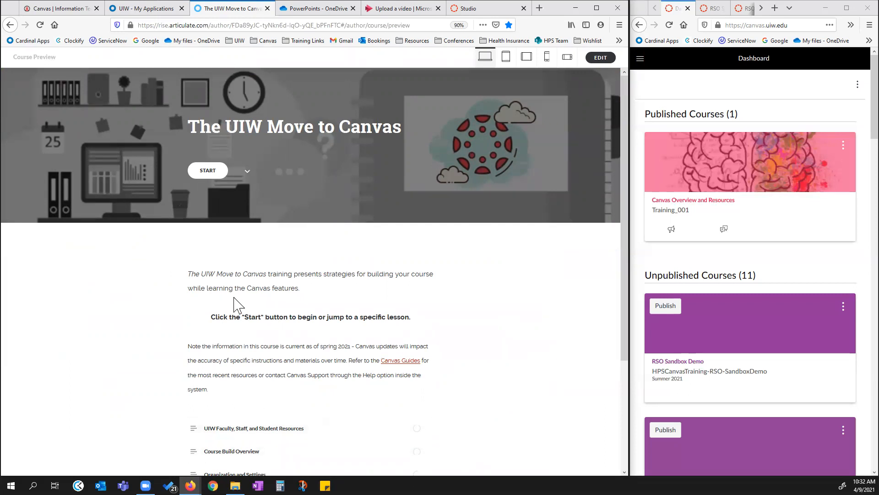
click(209, 173)
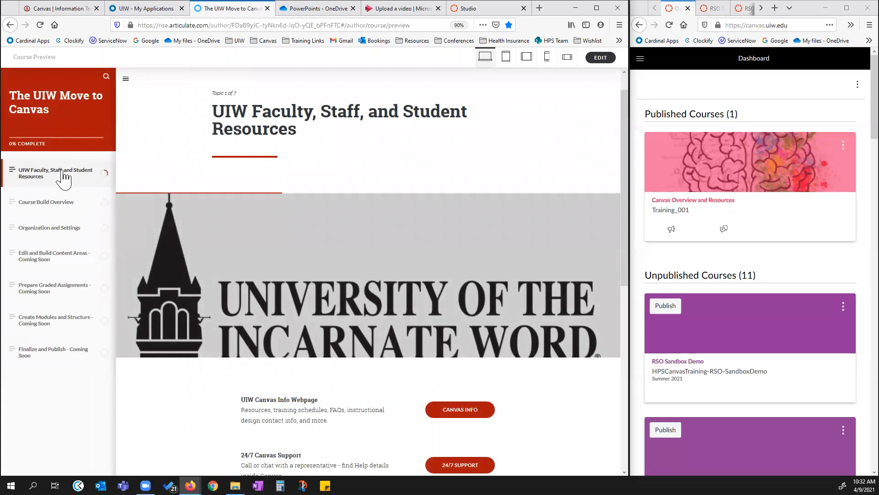
scroll(484, 202, down, 3)
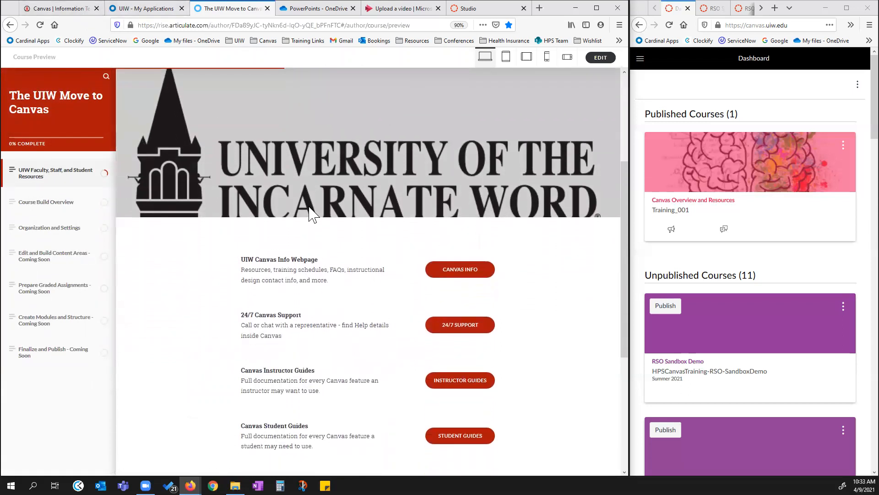
scroll(363, 323, down, 2)
scroll(380, 334, up, 3)
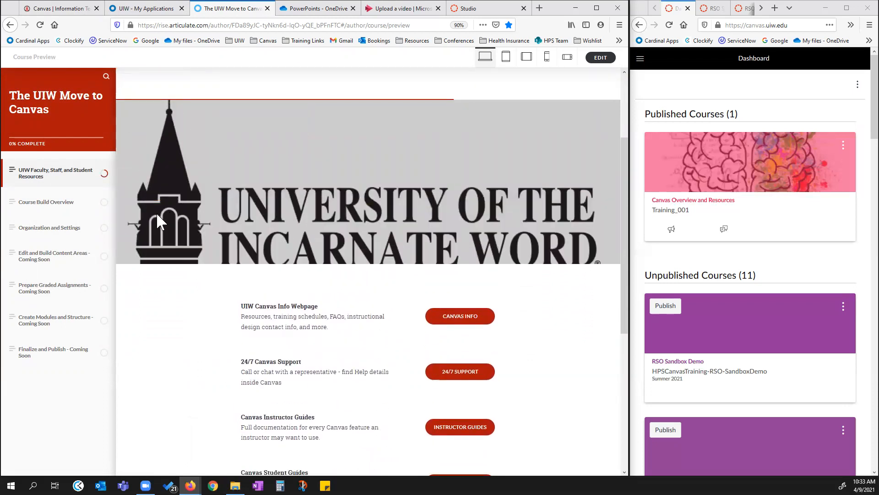
Read the Course Build Overview topic from the access instructions through the six-week process to the Week 1 action item.
click(52, 204)
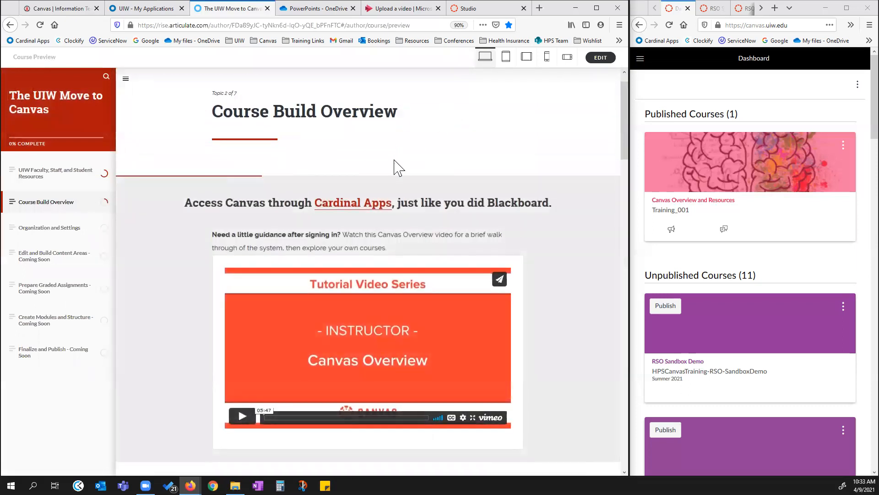
scroll(384, 154, down, 5)
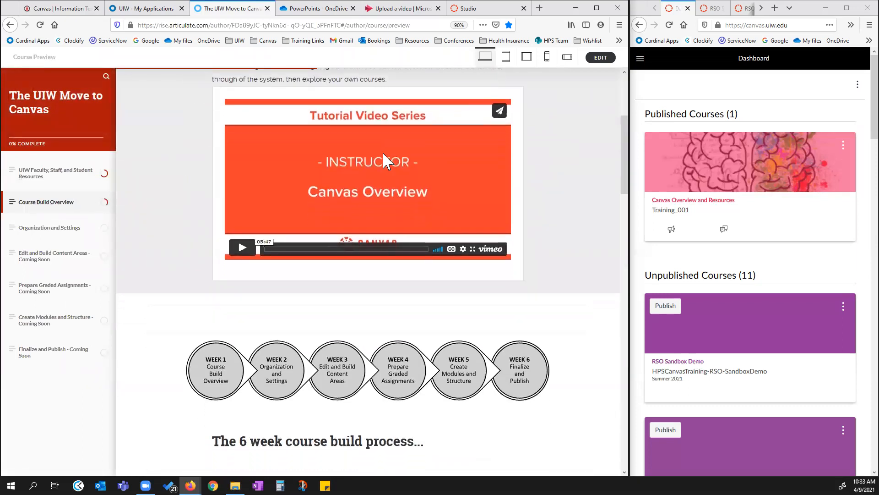
scroll(383, 152, down, 4)
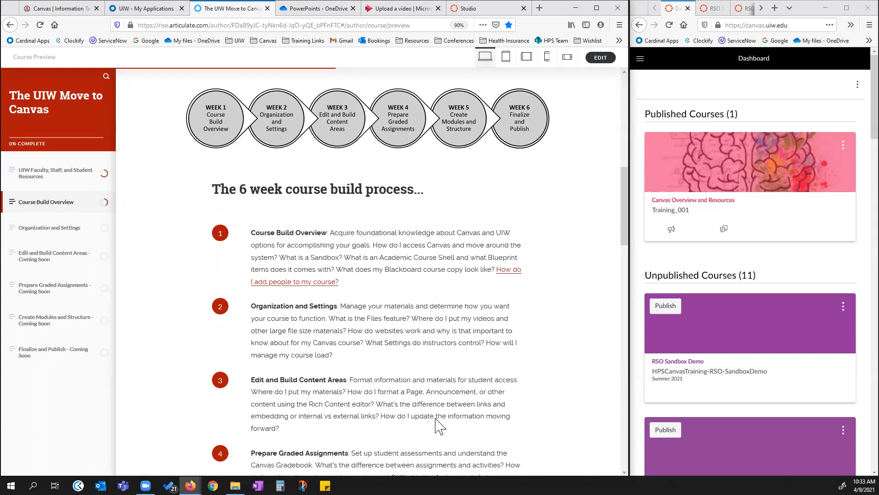
scroll(447, 336, down, 10)
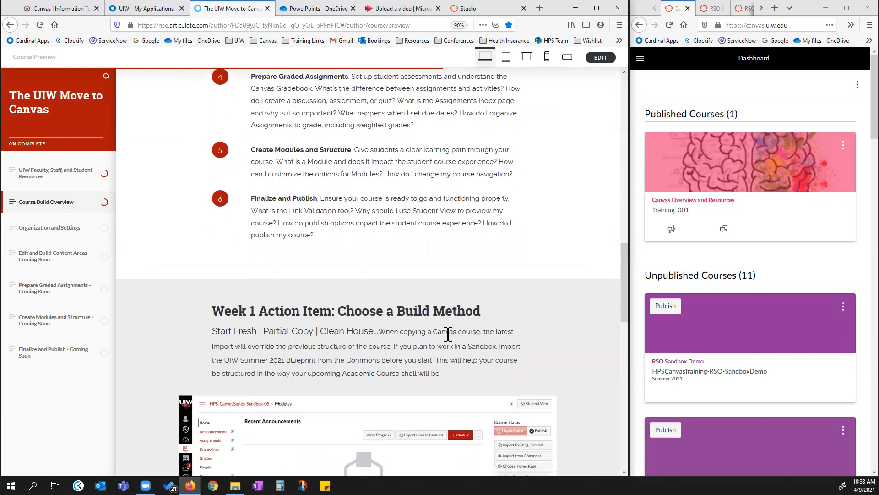
scroll(435, 327, down, 2)
scroll(392, 191, down, 1)
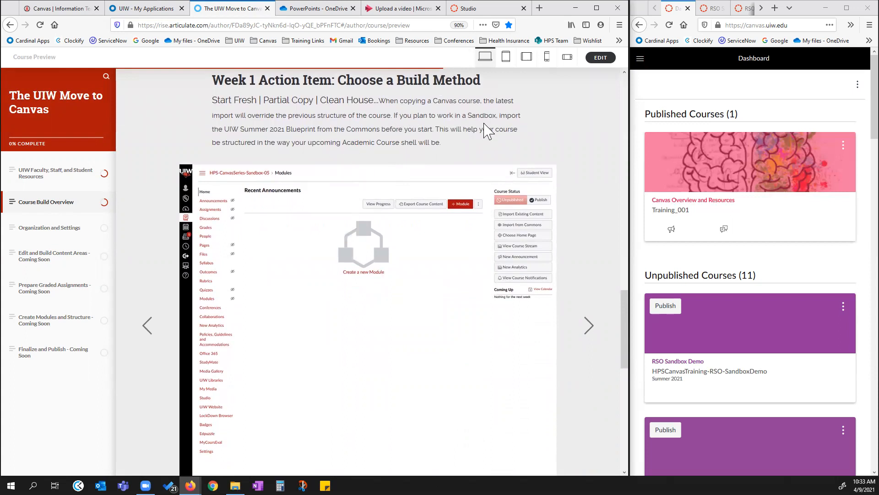
scroll(369, 247, down, 1)
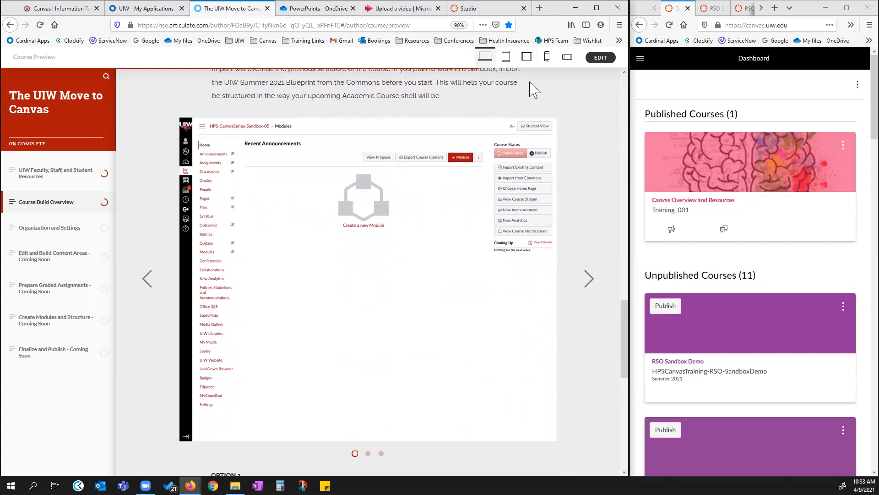
View the remaining build method examples in the Week 1 carousel and the session recording at the topic's end.
click(592, 285)
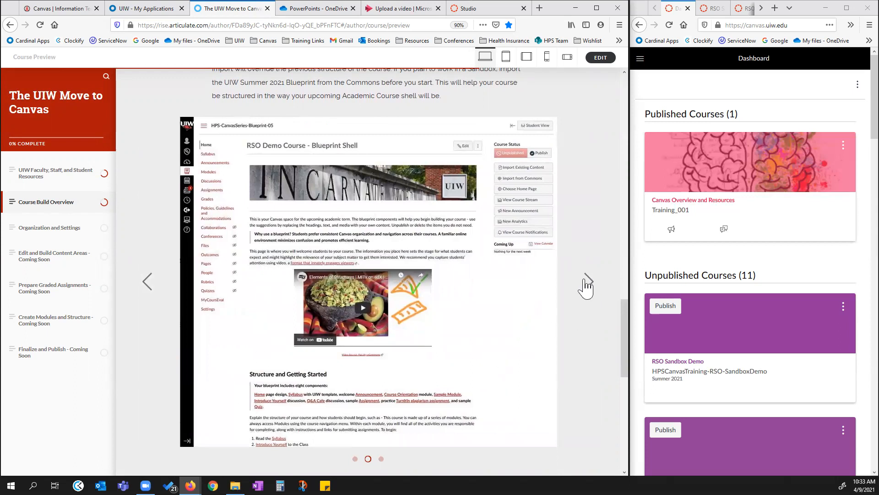
click(590, 282)
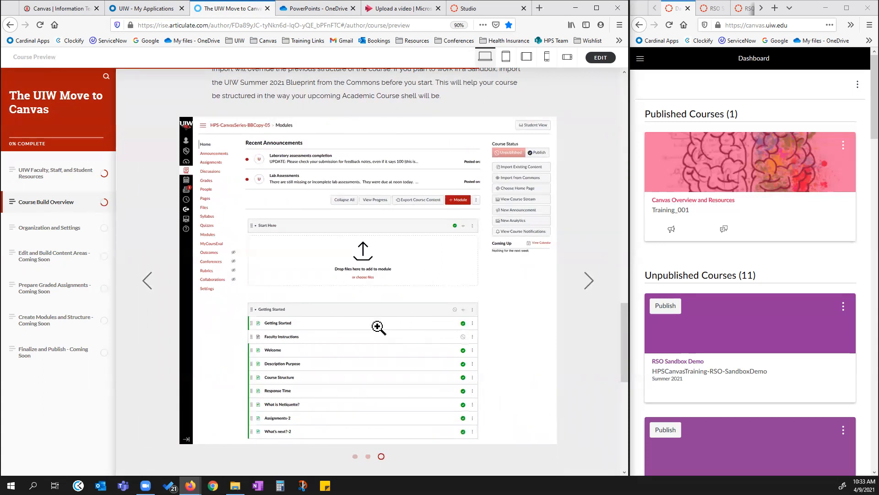
scroll(393, 313, down, 3)
scroll(393, 313, down, 10)
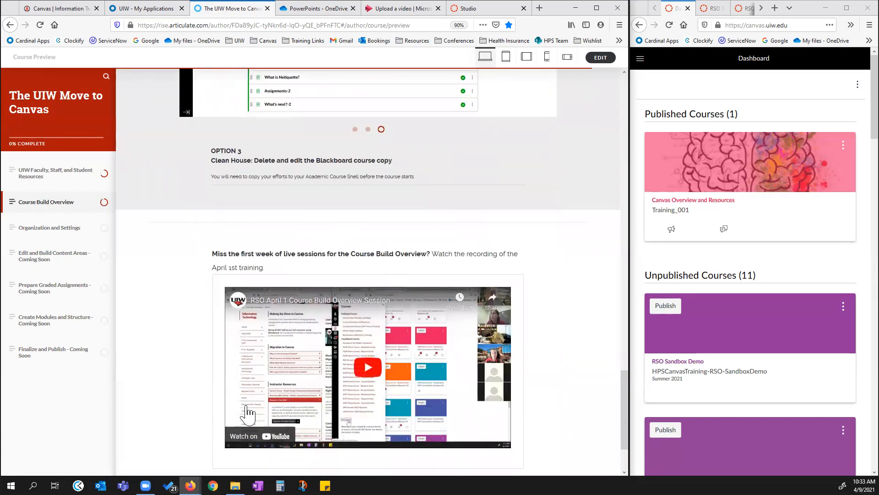
scroll(384, 288, down, 4)
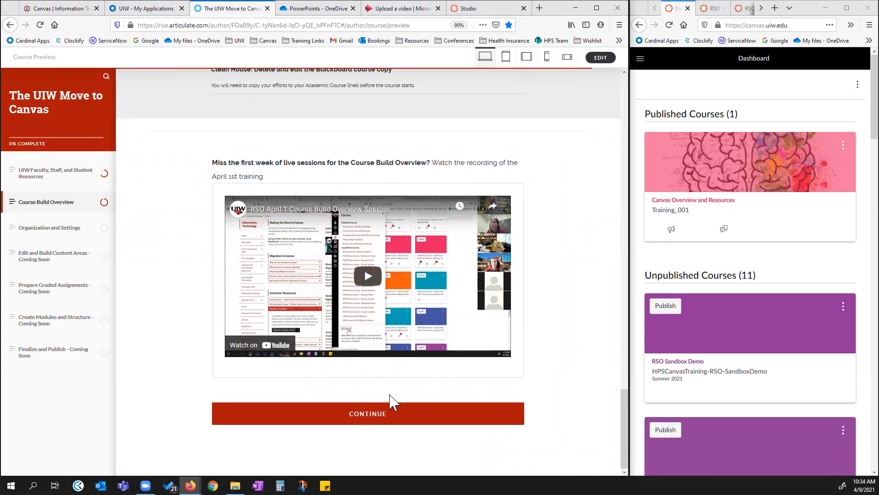
Continue to the Organization and Settings topic and resize the windows into a narrow training window beside a wide Canvas window.
click(376, 412)
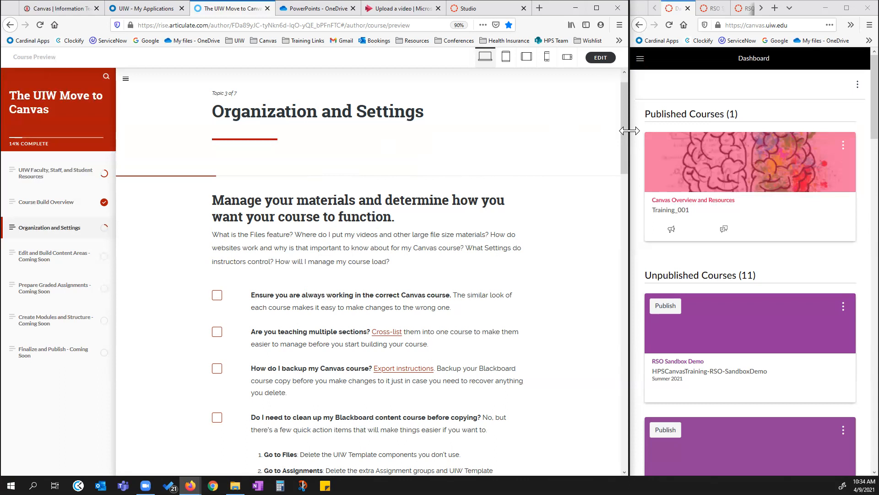
drag(630, 131, 268, 205)
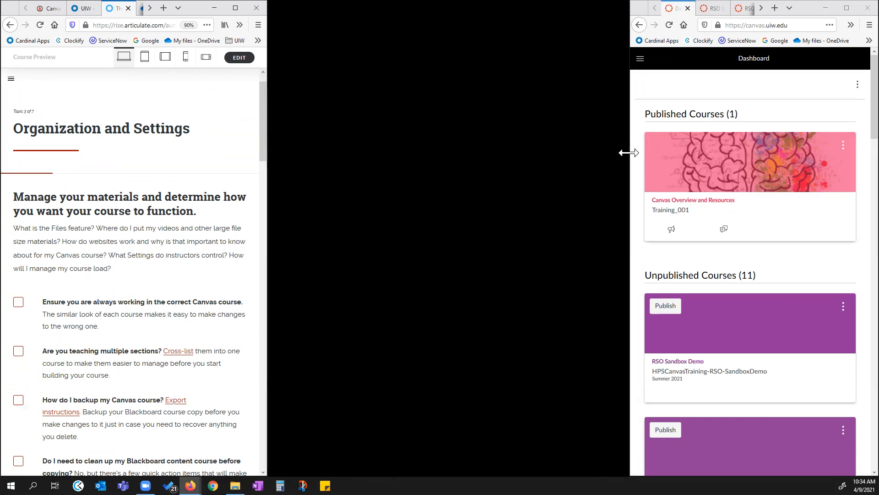
drag(629, 152, 279, 205)
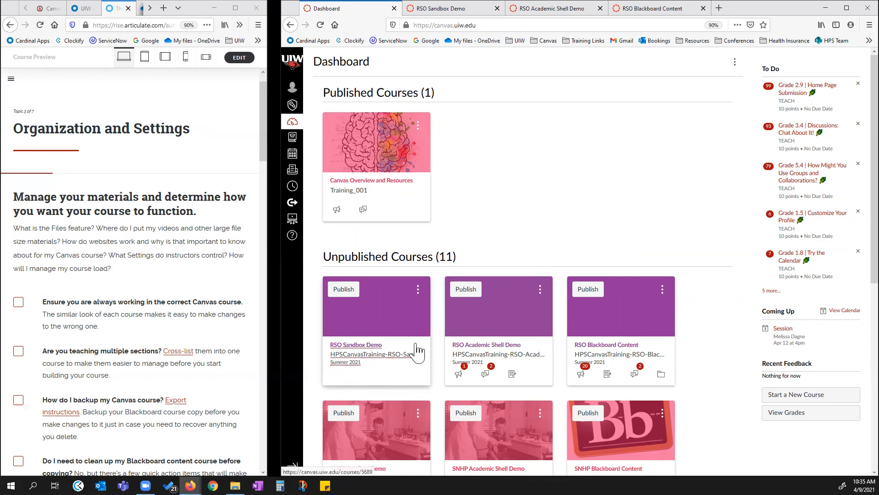
Examine the unpublished course cards on the Canvas Dashboard.
scroll(604, 311, down, 2)
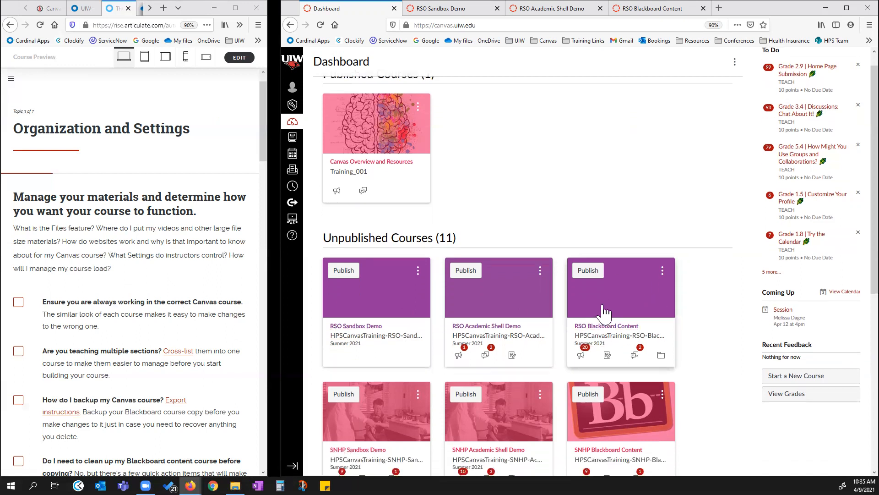
scroll(637, 366, down, 2)
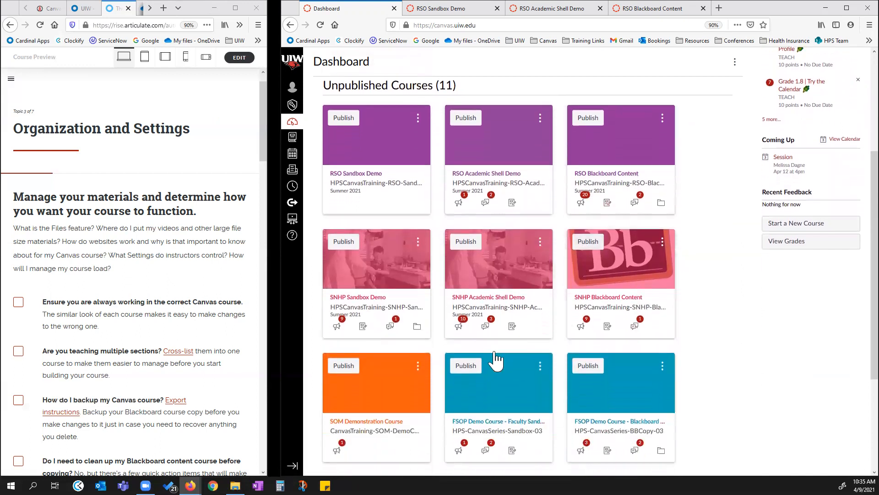
scroll(407, 408, down, 2)
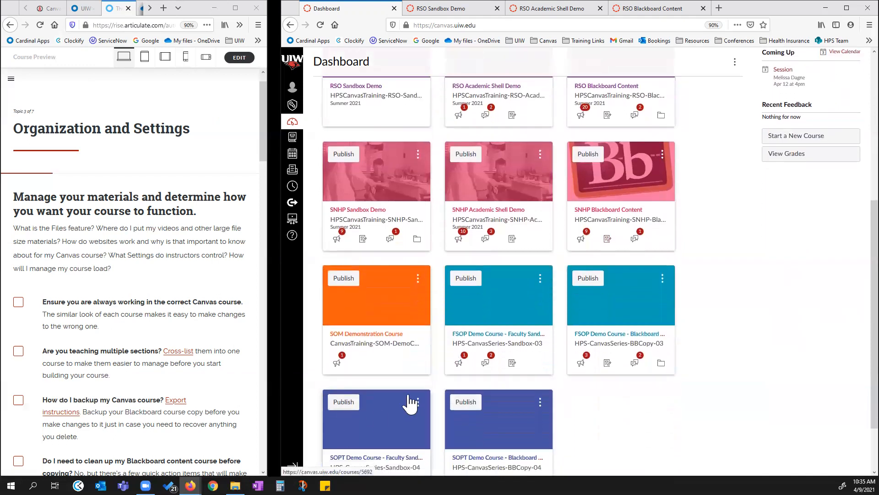
scroll(578, 286, up, 3)
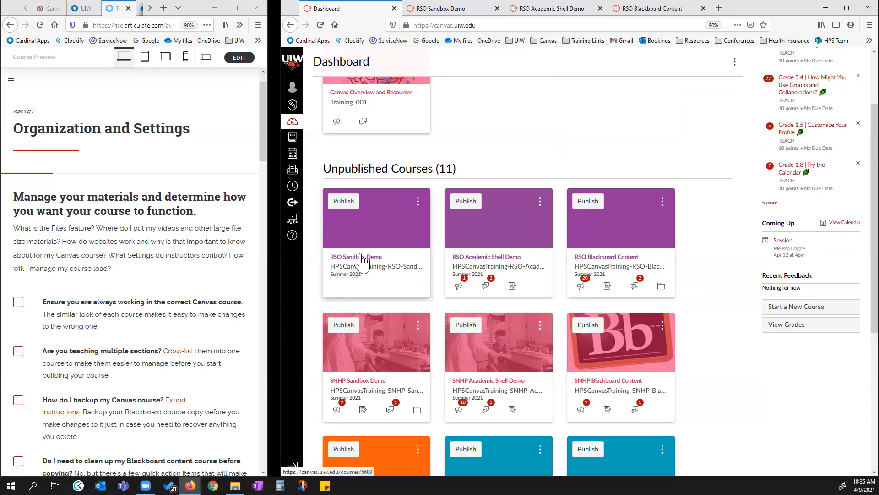
Compare the RSO Sandbox Demo and RSO Academic Shell Demo home pages, and check off the checklist item about working in the correct Canvas course.
click(442, 9)
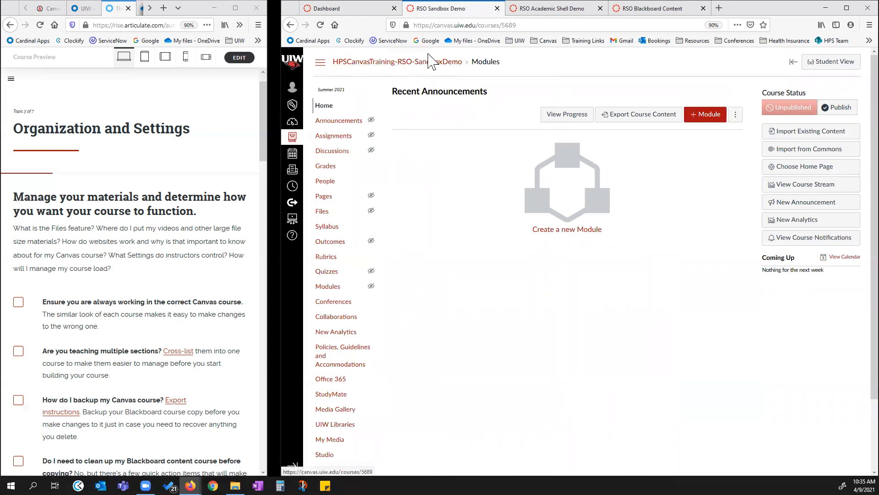
scroll(555, 142, down, 3)
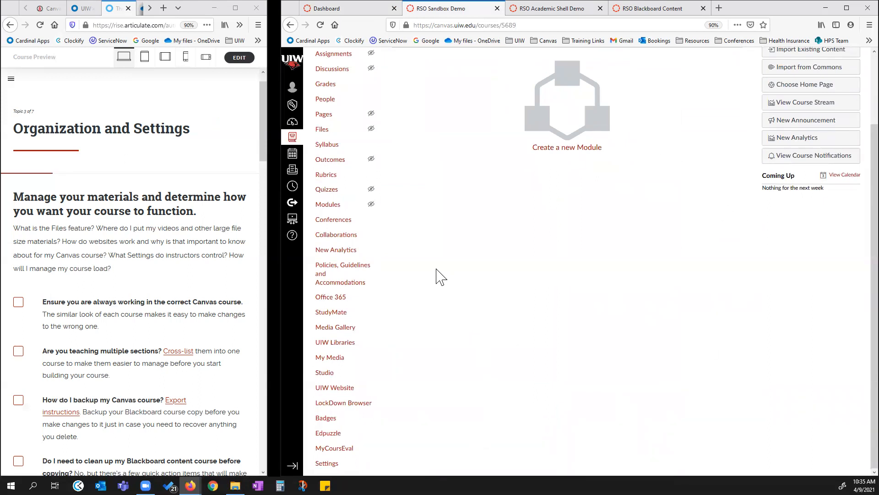
click(552, 8)
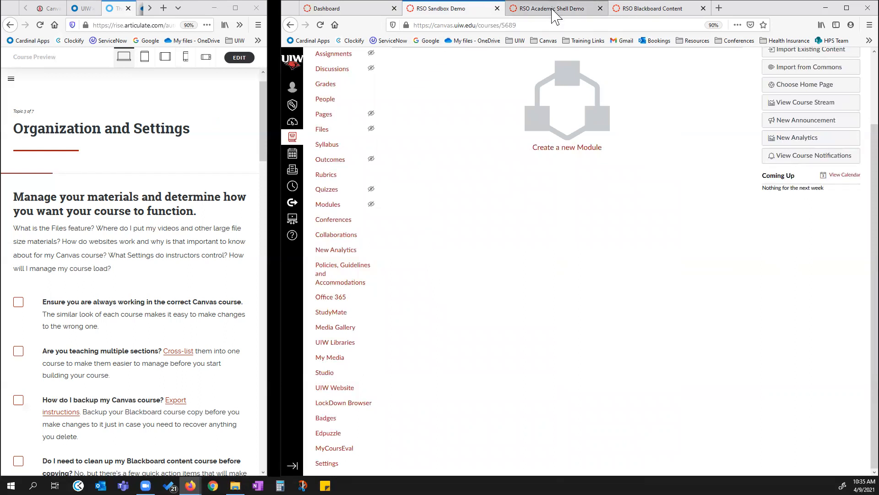
scroll(503, 238, down, 3)
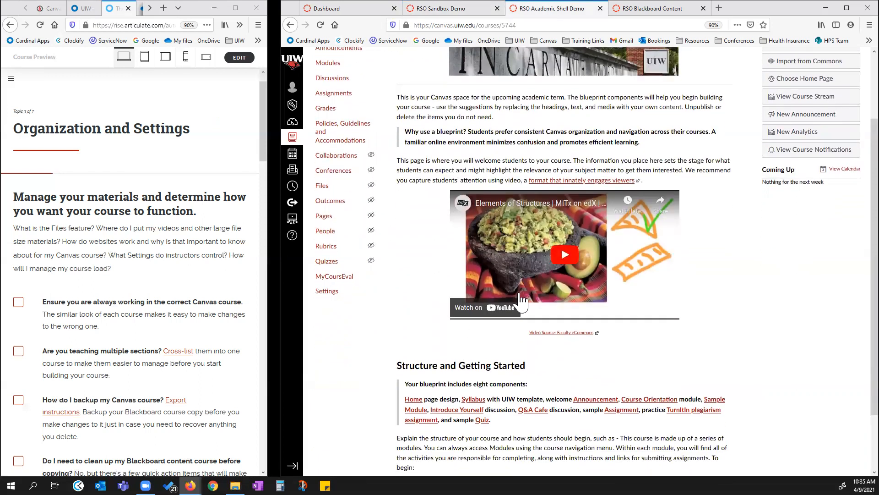
scroll(525, 302, up, 3)
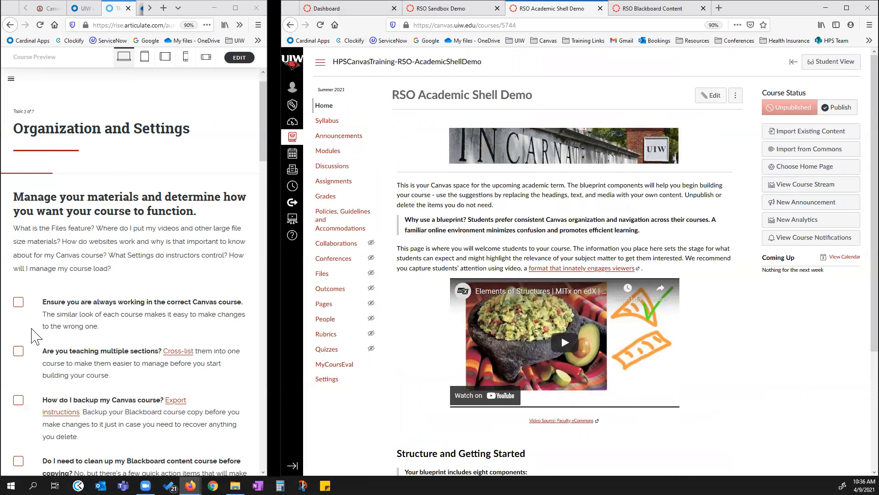
click(19, 302)
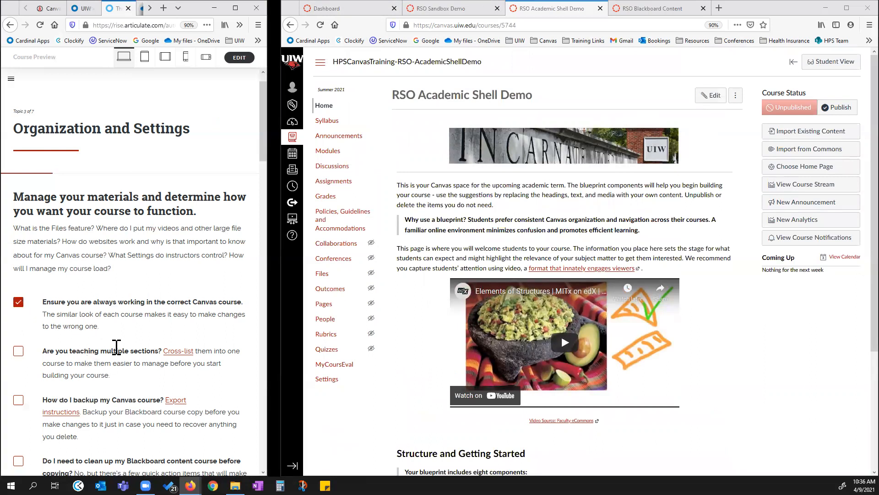
Open the All Courses list in Canvas and look through the published and unpublished courses.
click(361, 10)
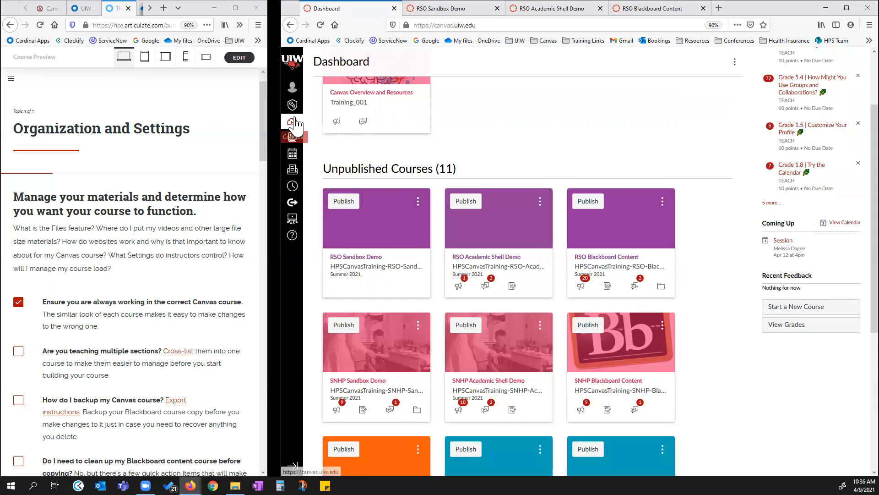
click(296, 143)
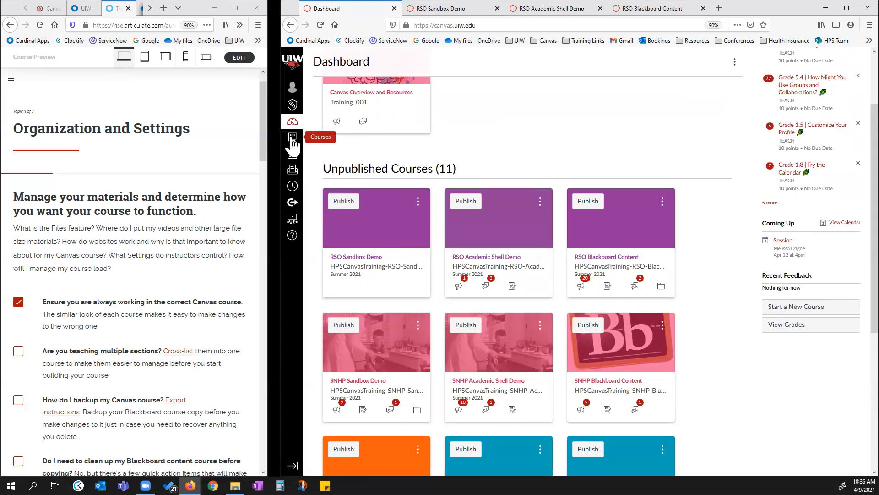
click(333, 340)
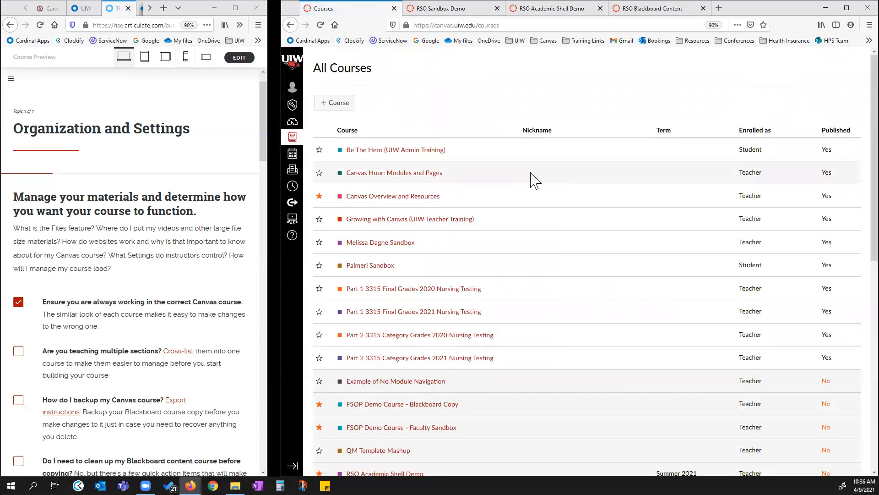
scroll(518, 202, down, 3)
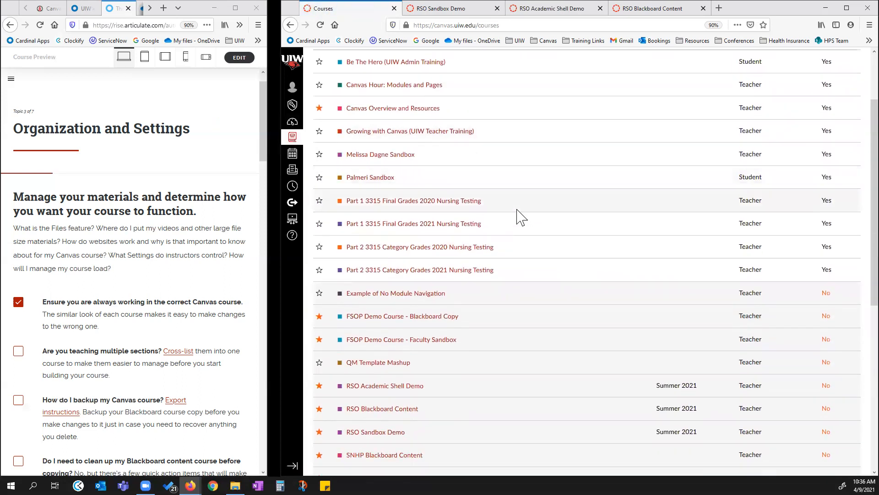
Open the RSO Sandbox Demo course and highlight its course ID, 5689, in the web address.
scroll(423, 413, down, 1)
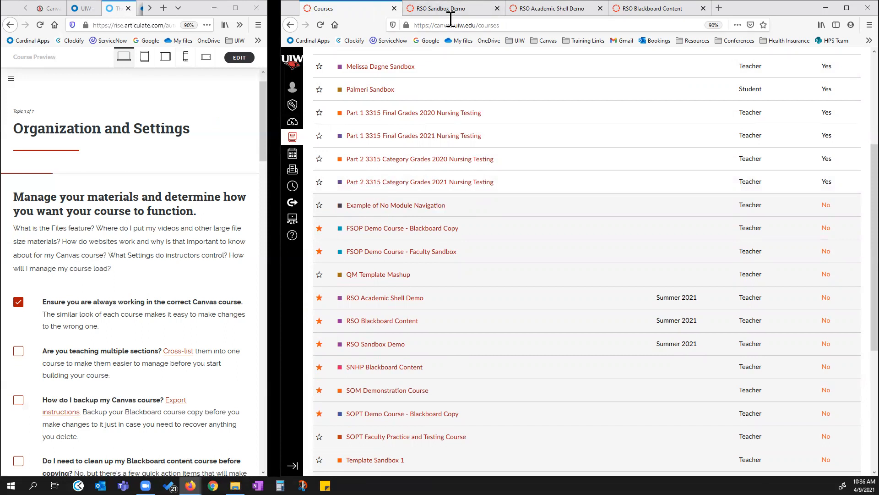
click(446, 9)
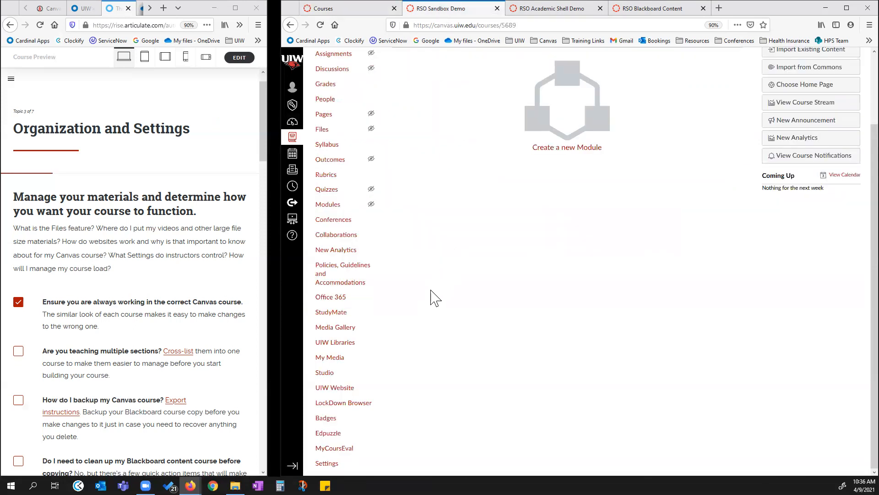
scroll(466, 306, up, 2)
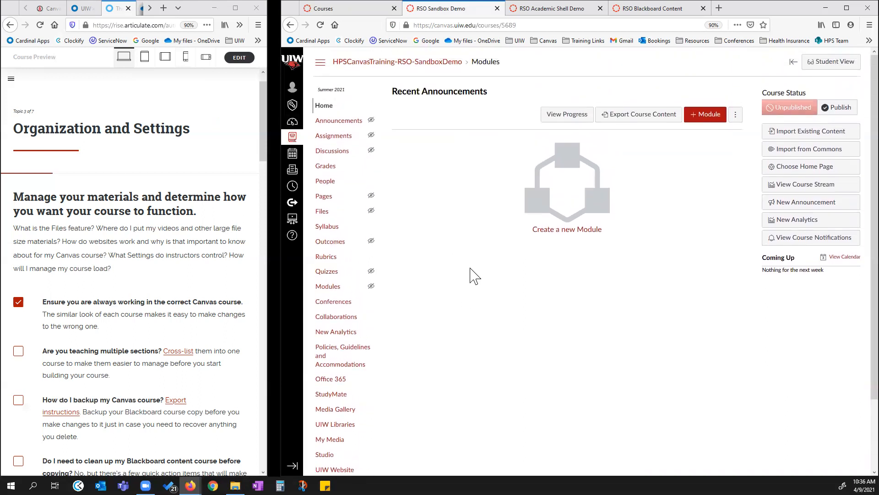
scroll(466, 321, down, 2)
scroll(465, 312, up, 2)
drag(502, 25, 516, 26)
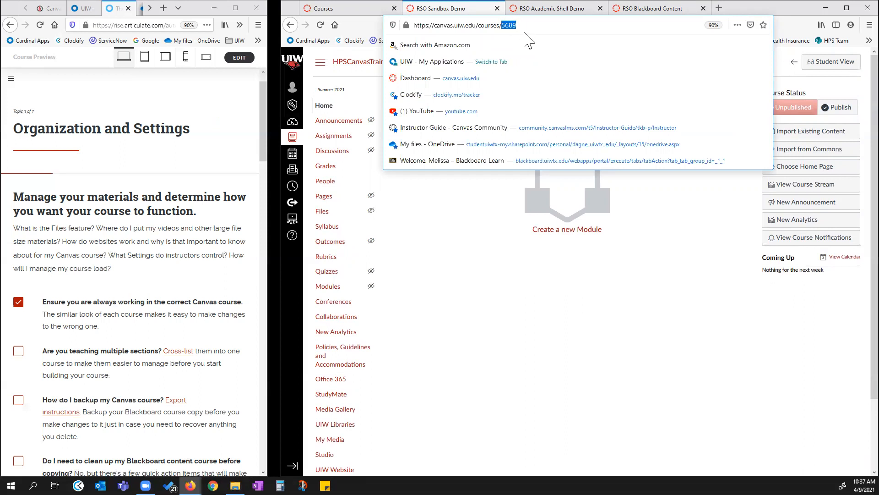
Open the RSO Academic Shell Demo section's page from the Sections settings of the RSO Academic Shell Demo course.
click(560, 13)
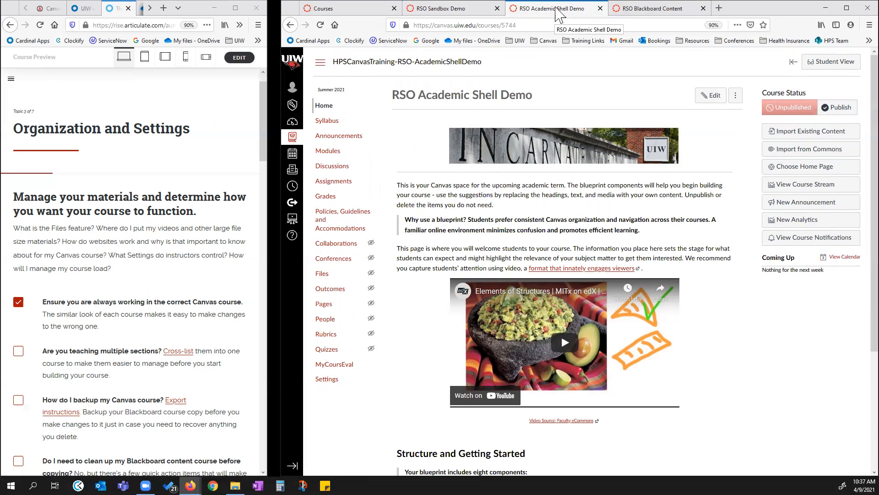
click(331, 381)
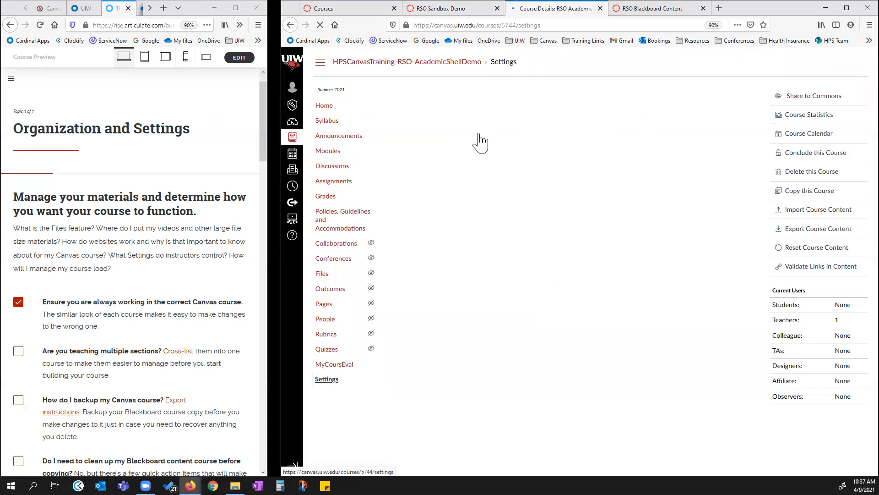
click(462, 99)
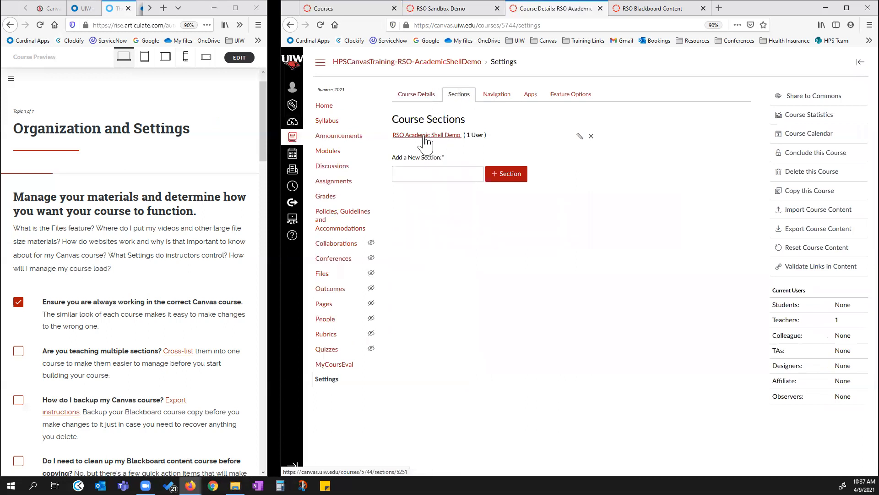
click(424, 135)
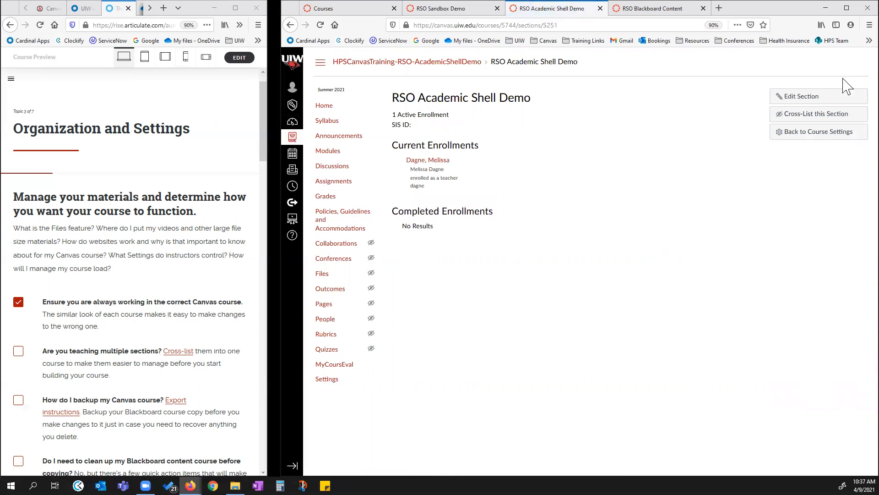
Try cross-listing the RSO Academic Shell Demo section into the course with ID 5689, and cancel before submitting.
click(810, 114)
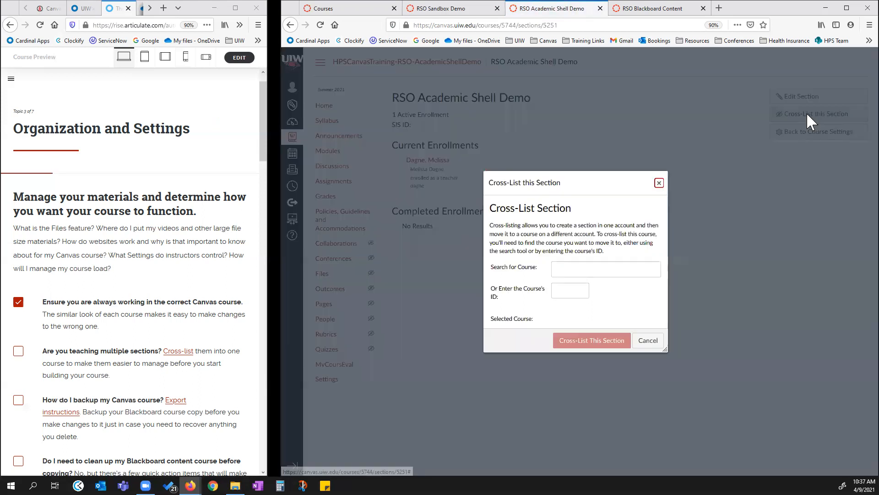
click(566, 291)
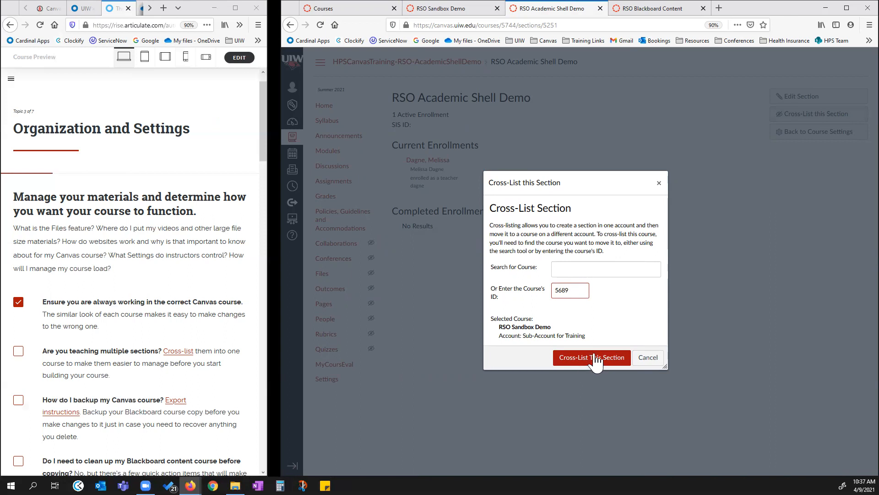
click(648, 358)
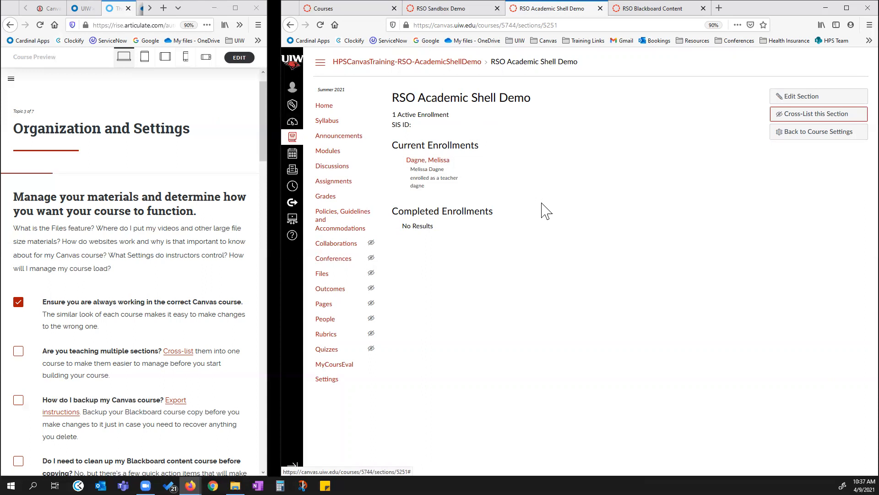
Return to the RSO Sandbox Demo course and check off the checklist item about teaching multiple sections.
mouse_move(545, 189)
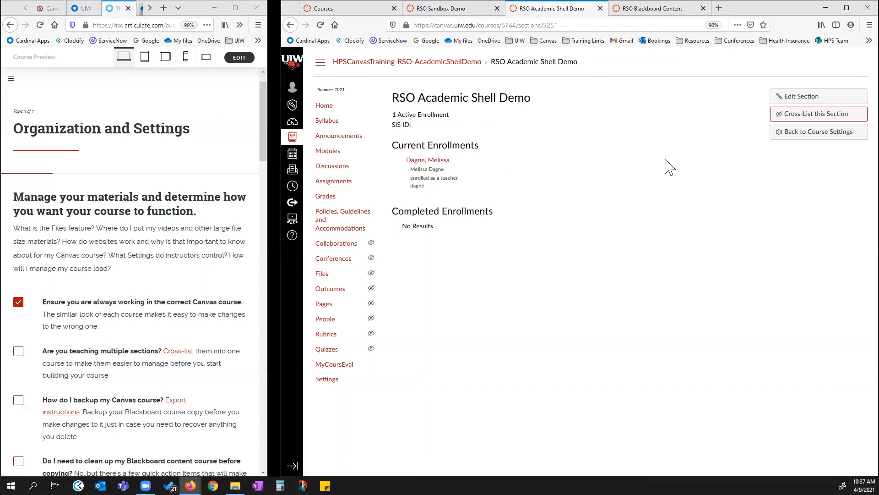
click(460, 8)
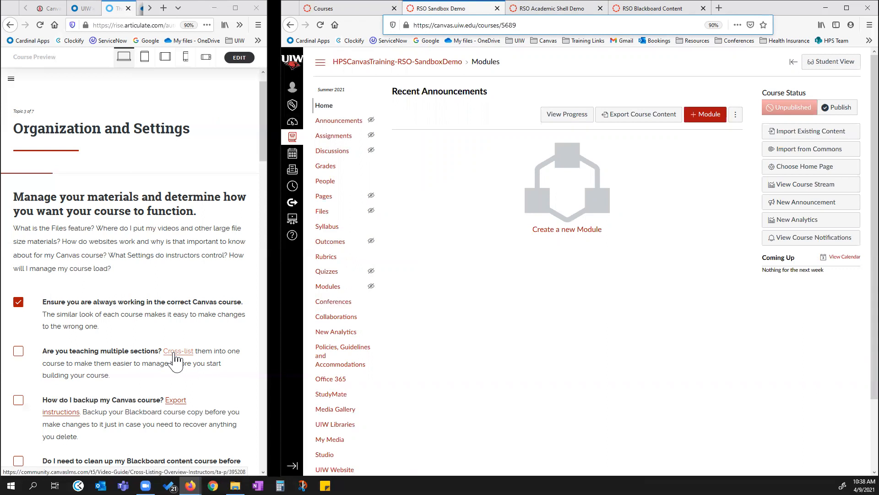
click(20, 352)
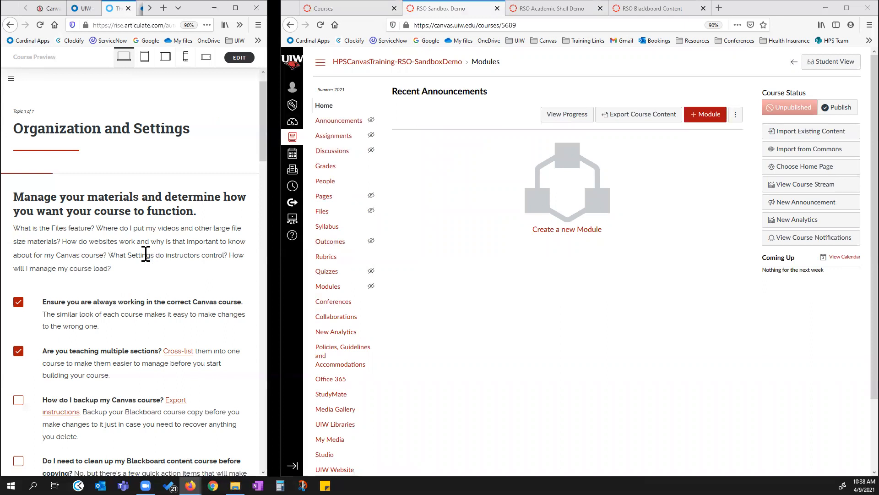
Create a Course-type content export of RSO Blackboard Content and check off the checklist item about backing up a Canvas course.
scroll(117, 371, down, 3)
scroll(119, 370, down, 3)
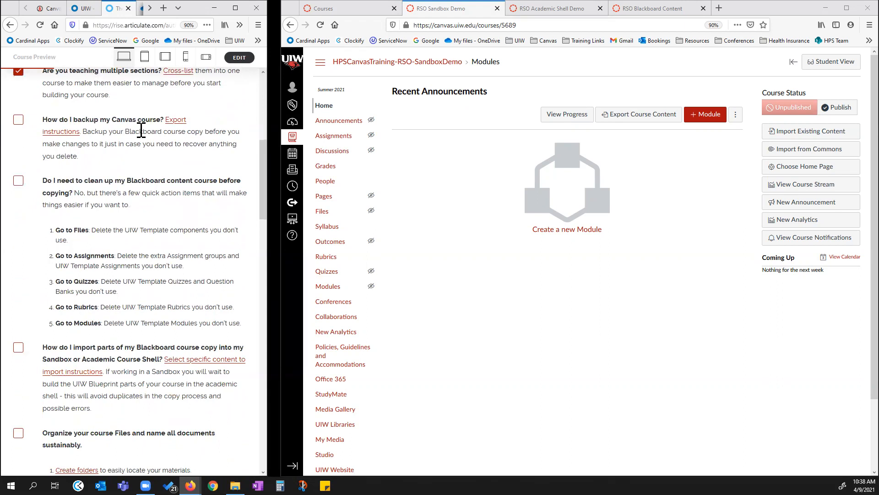
click(653, 9)
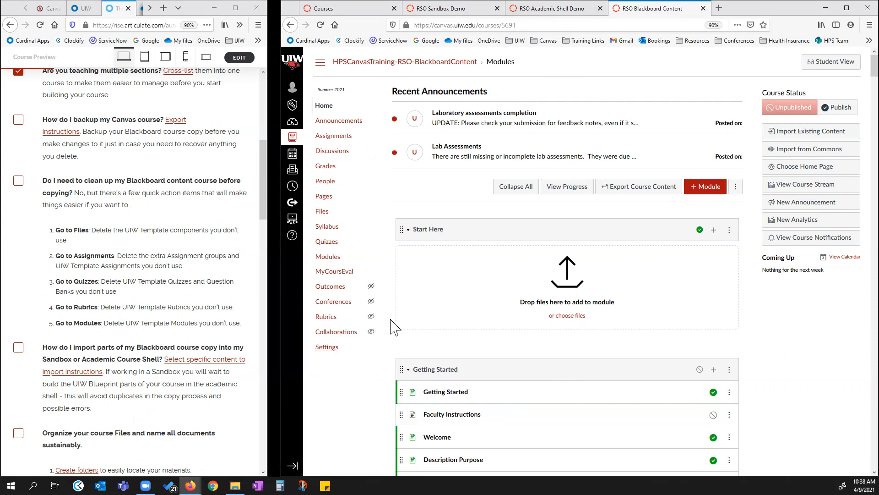
click(328, 351)
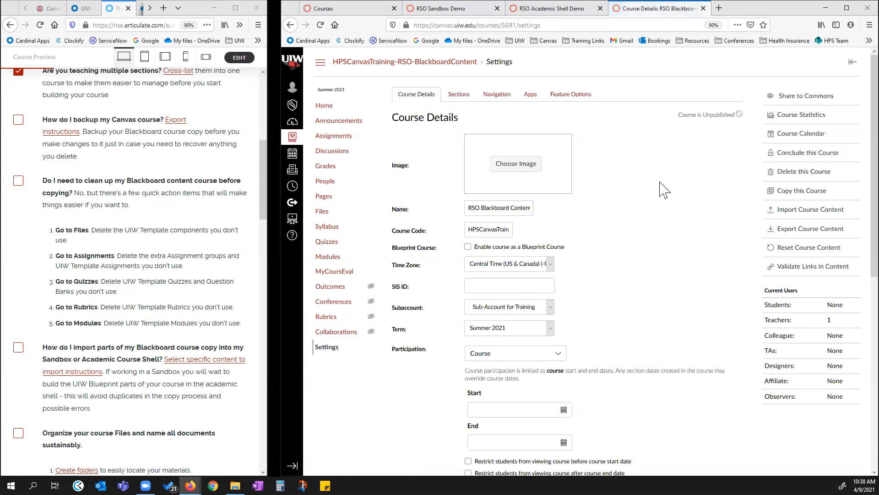
click(810, 230)
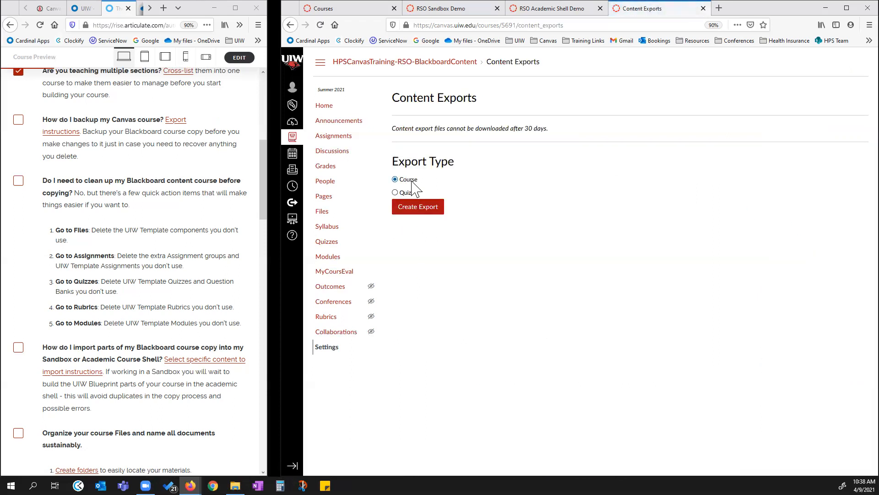
click(421, 212)
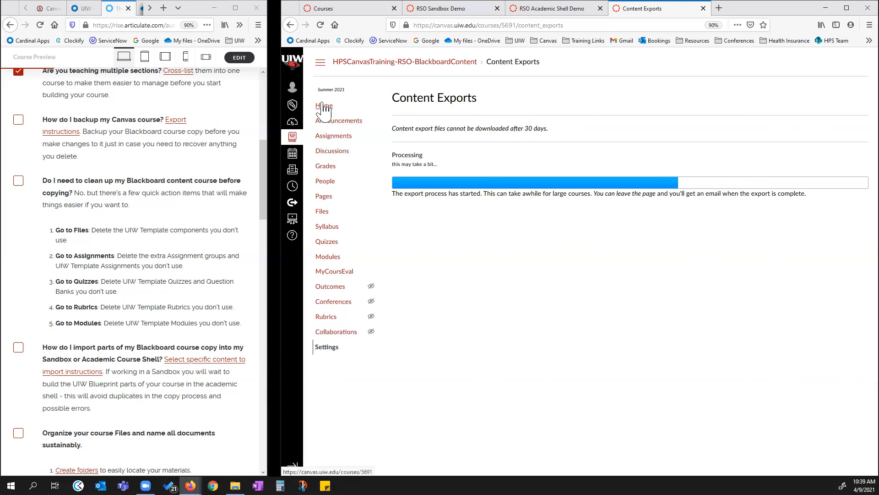
click(17, 121)
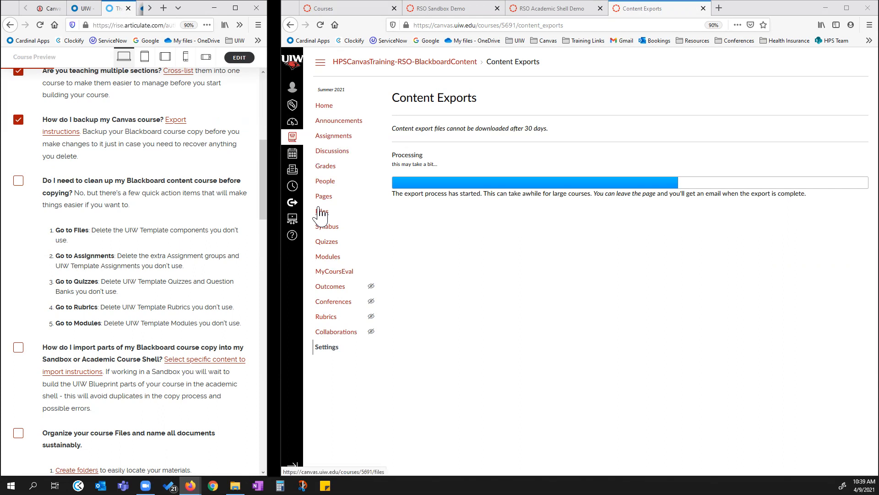
Review the Blackboard cleanup checklist items and examine the files and folders in RSO Blackboard Content's Files area.
scroll(135, 277, up, 4)
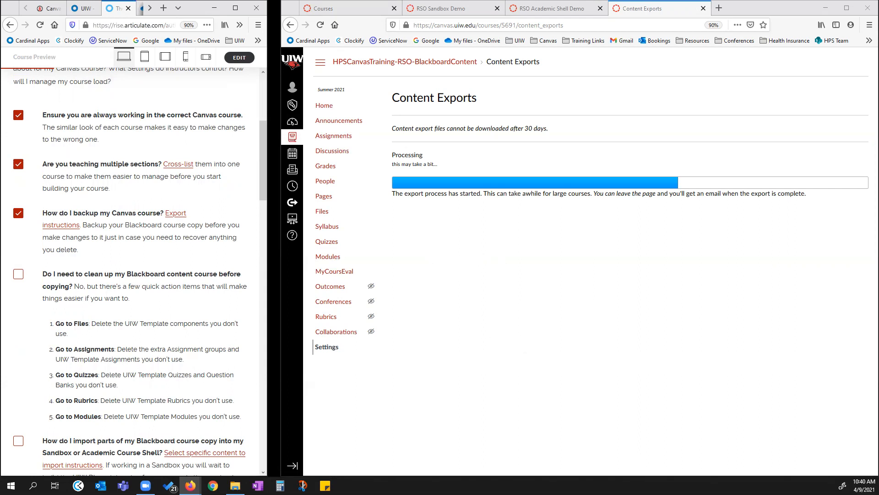
scroll(196, 311, down, 3)
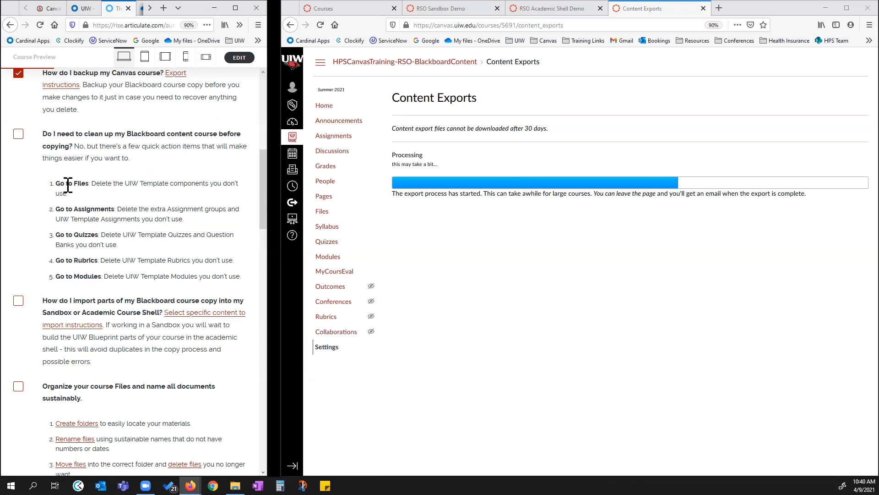
click(324, 212)
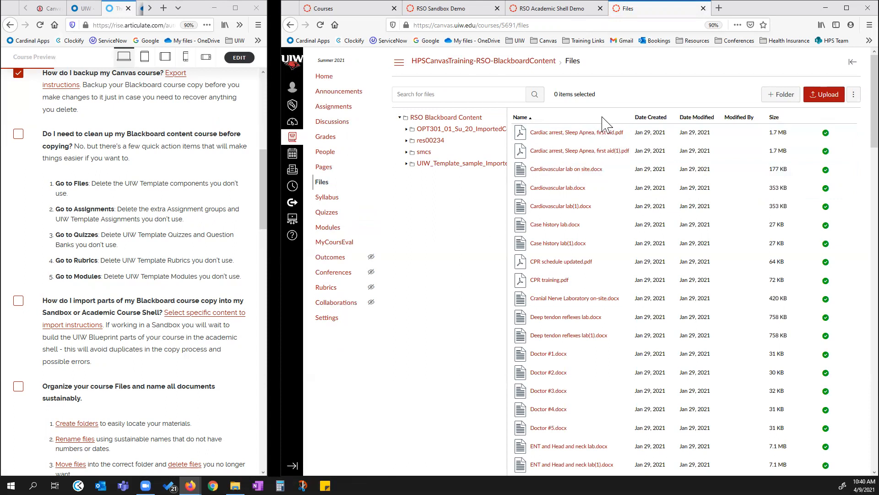
scroll(571, 220, down, 3)
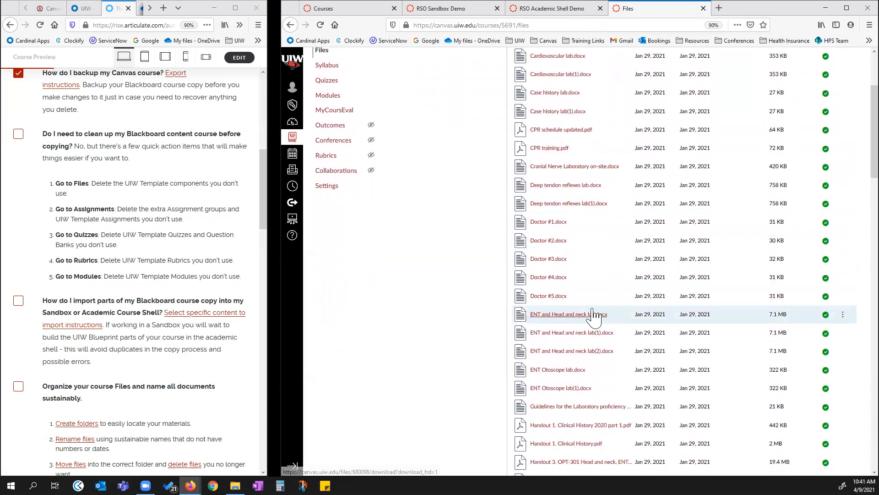
scroll(590, 315, down, 3)
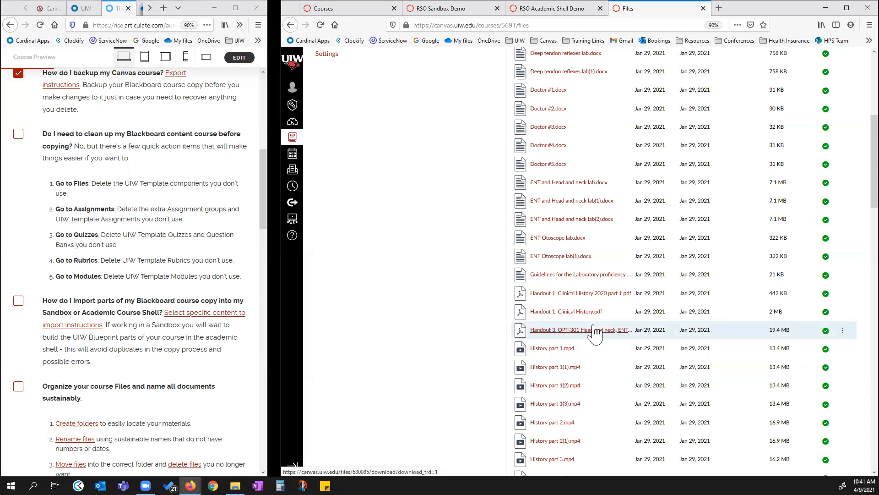
scroll(593, 326, down, 3)
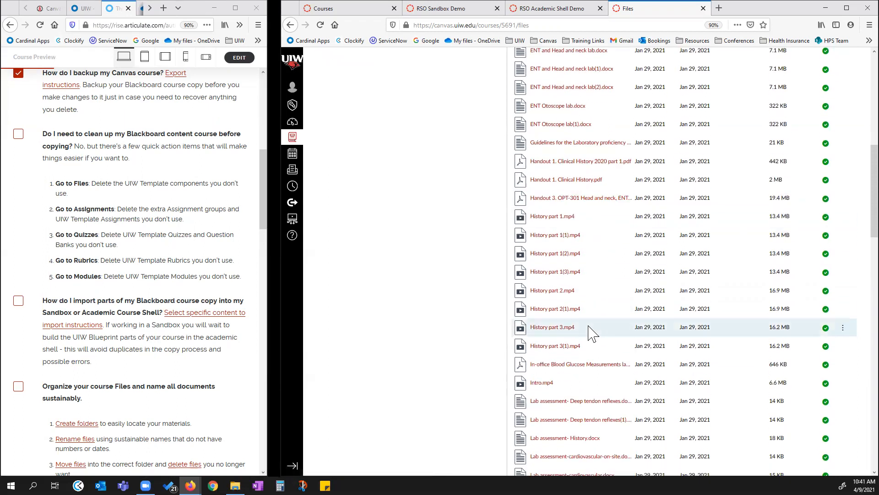
scroll(589, 328, down, 15)
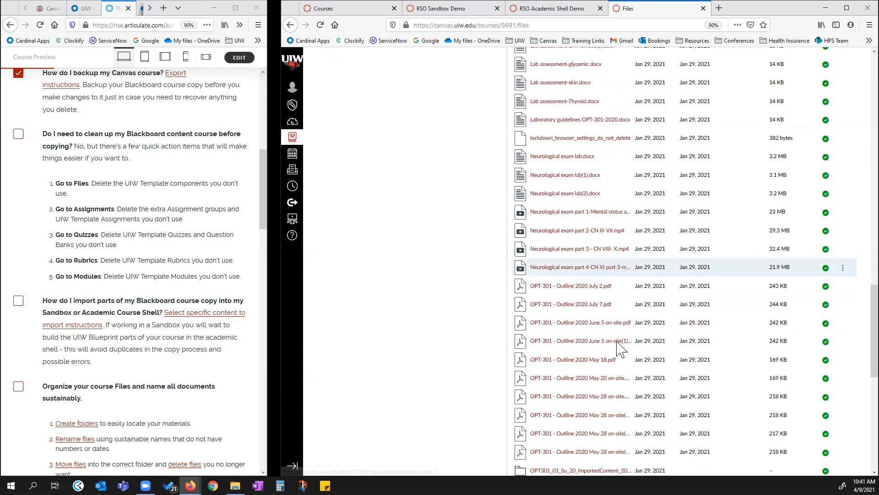
scroll(621, 348, down, 9)
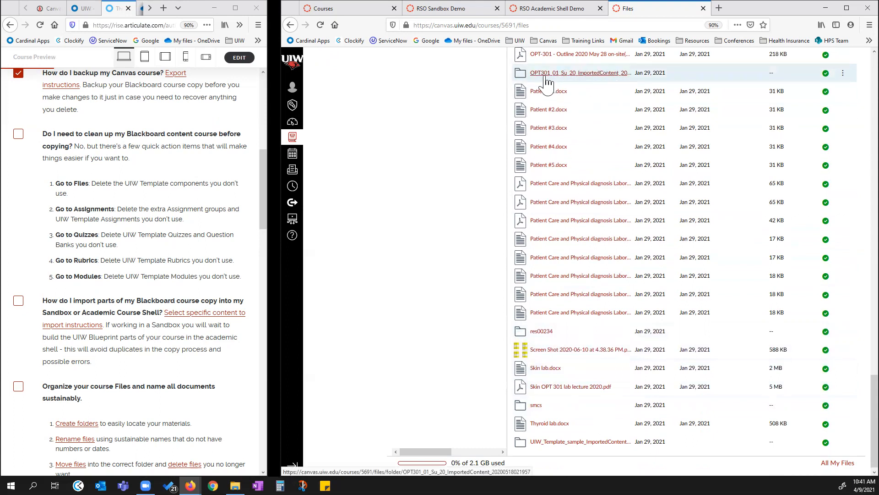
scroll(534, 178, up, 3)
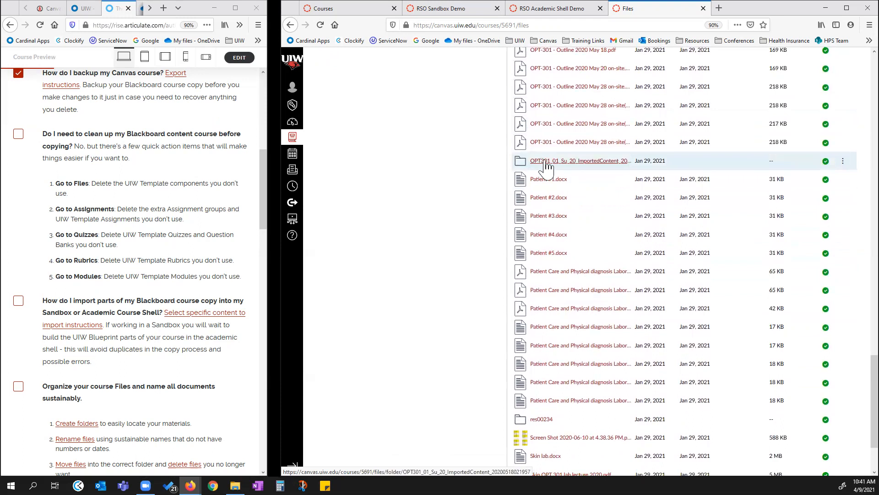
Browse the nested OPT301 imported-content folders and preview Quality Matters Standards met in the Modules Section.pdf from the OPT301_01_Su_18 folder.
click(546, 163)
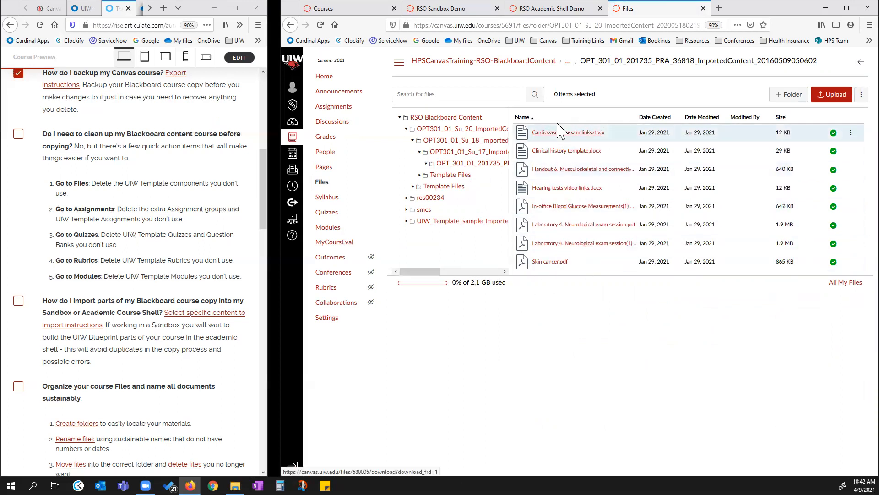
mouse_move(575, 69)
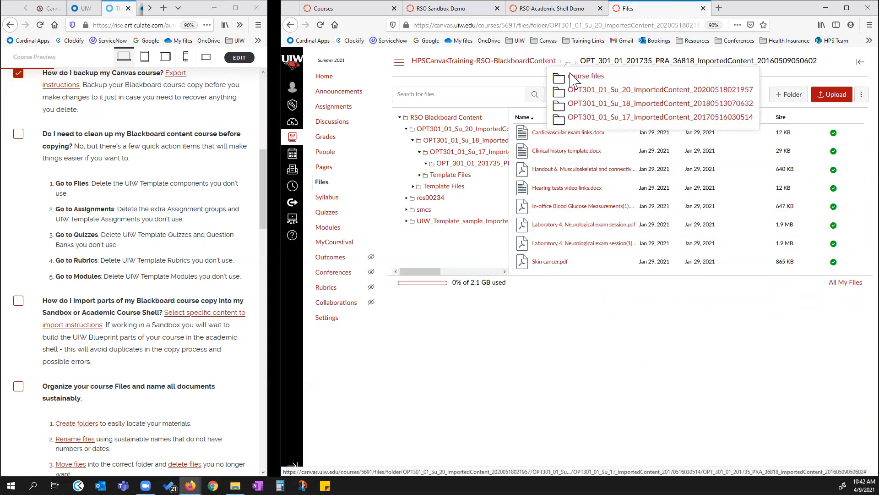
click(582, 120)
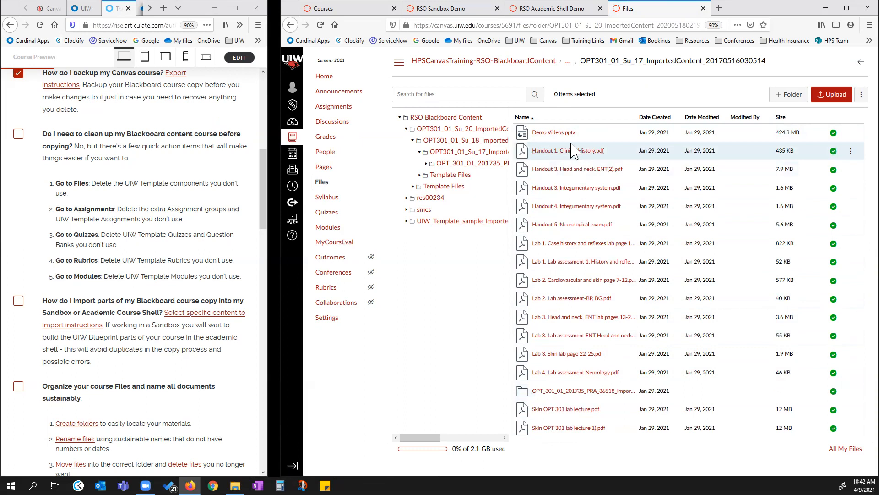
mouse_move(567, 64)
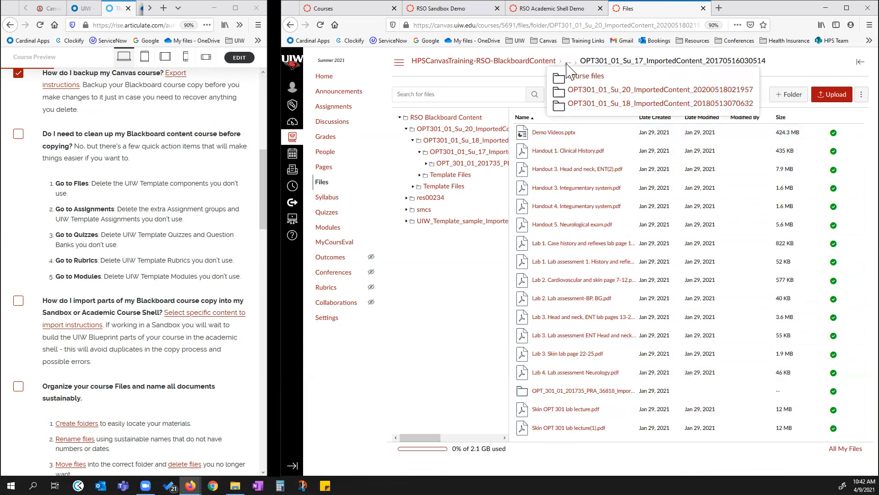
click(580, 109)
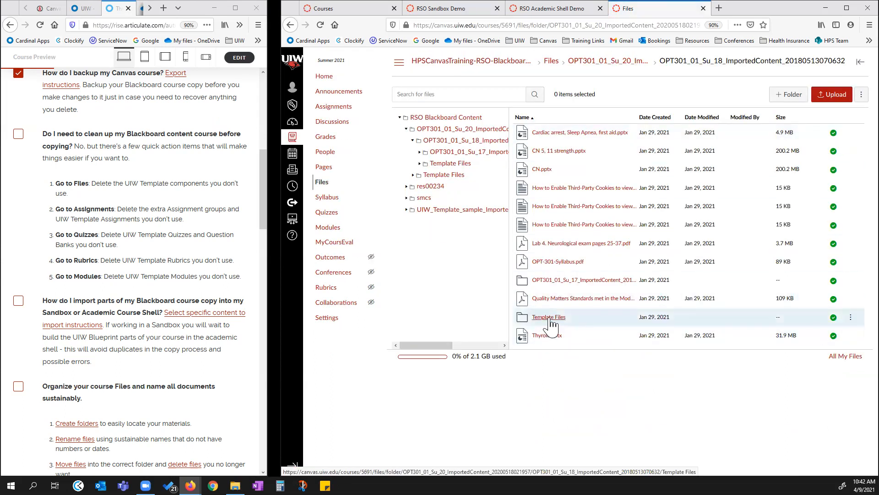
click(579, 325)
click(578, 296)
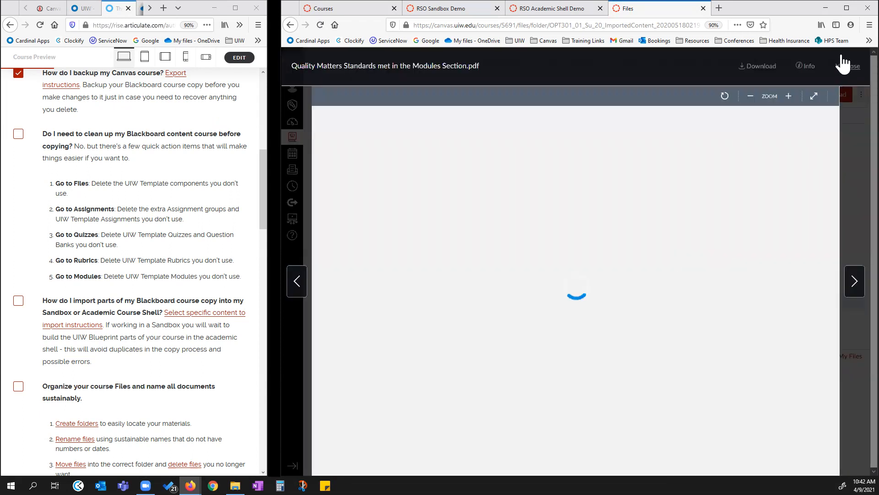
Close the PDF preview and delete the Quality Matters modules PDF and Template Files folder from the OPT301_01_Su_18 imported-content folder.
click(844, 67)
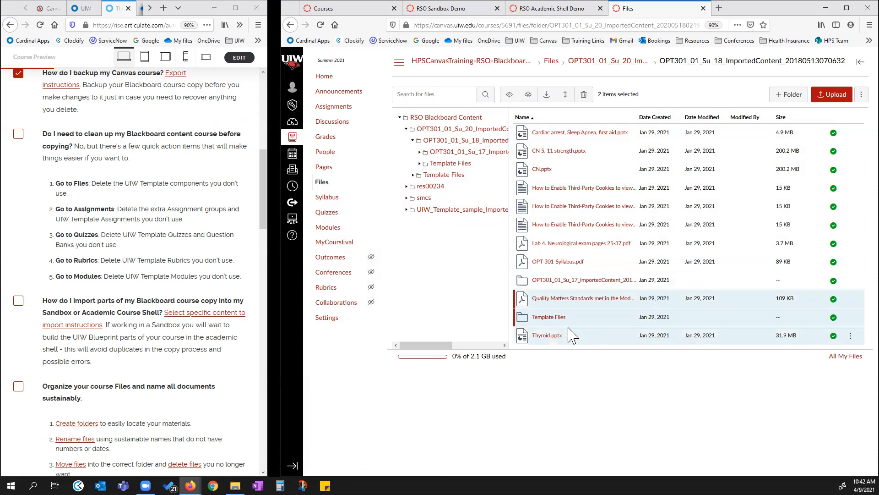
ctrl+click(566, 314)
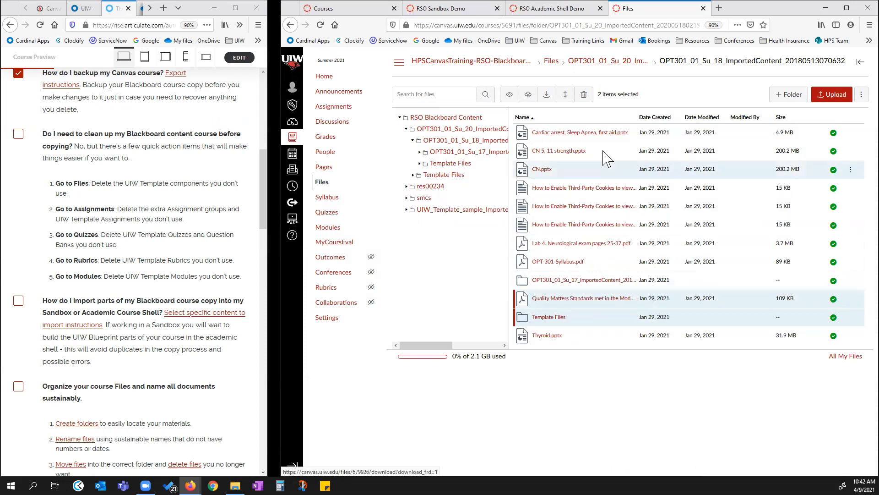
click(585, 95)
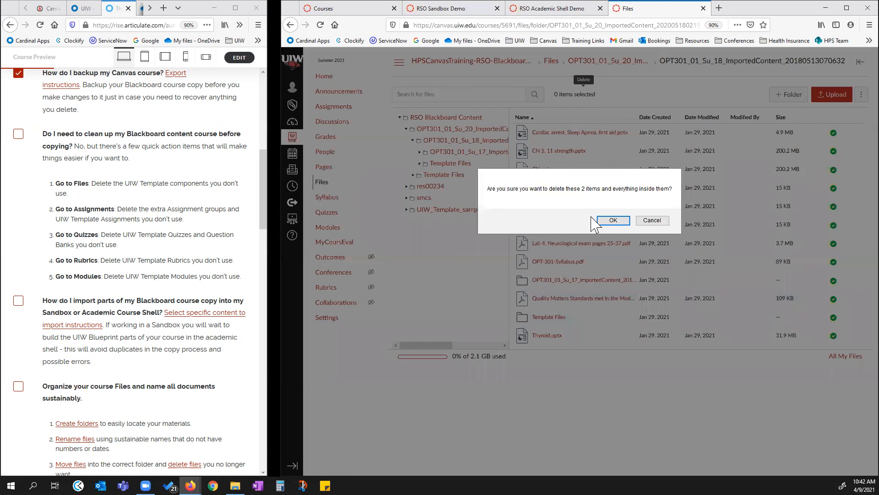
click(612, 220)
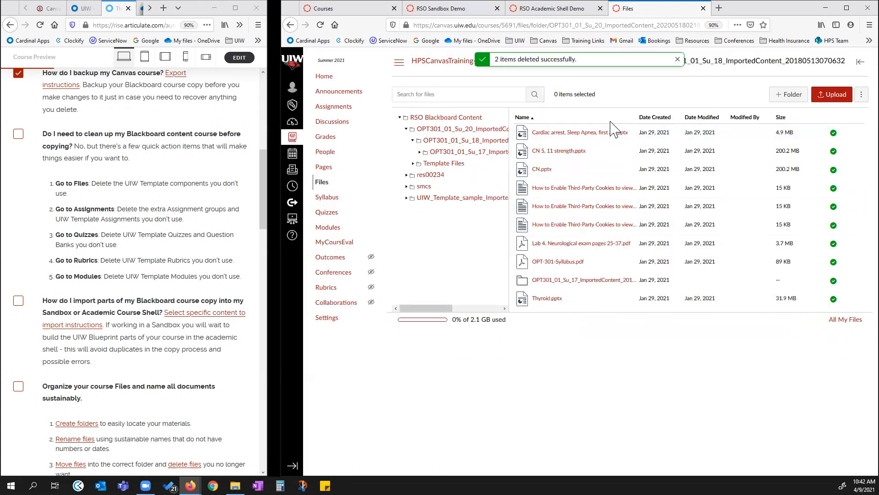
click(678, 60)
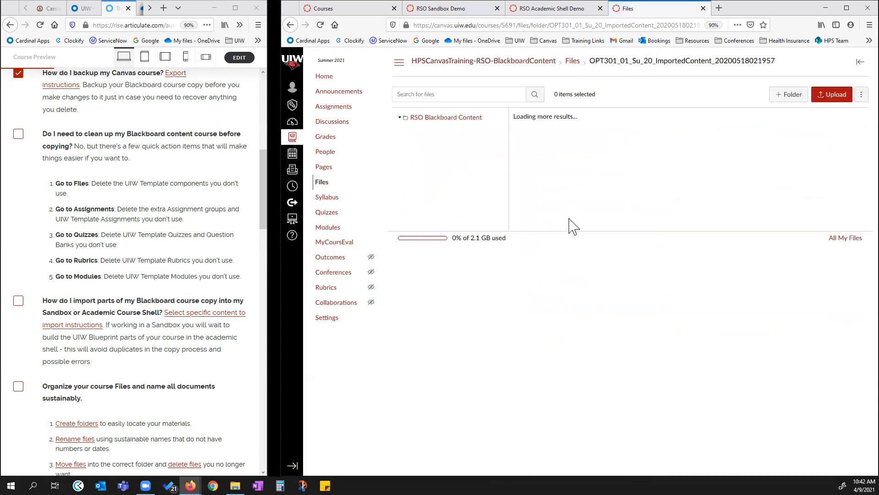
Delete the Template Files folder and both Quality Matters Standards PDFs from the OPT301_01_Su_20 imported-content folder.
click(619, 368)
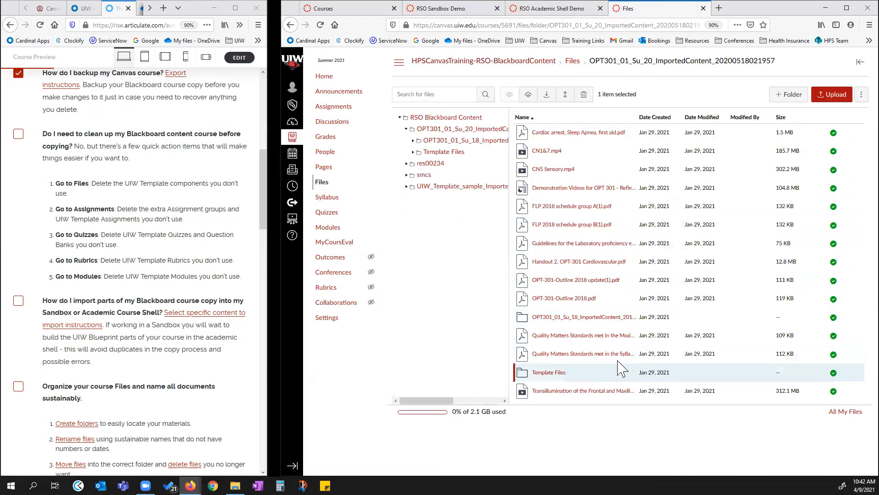
ctrl+click(652, 353)
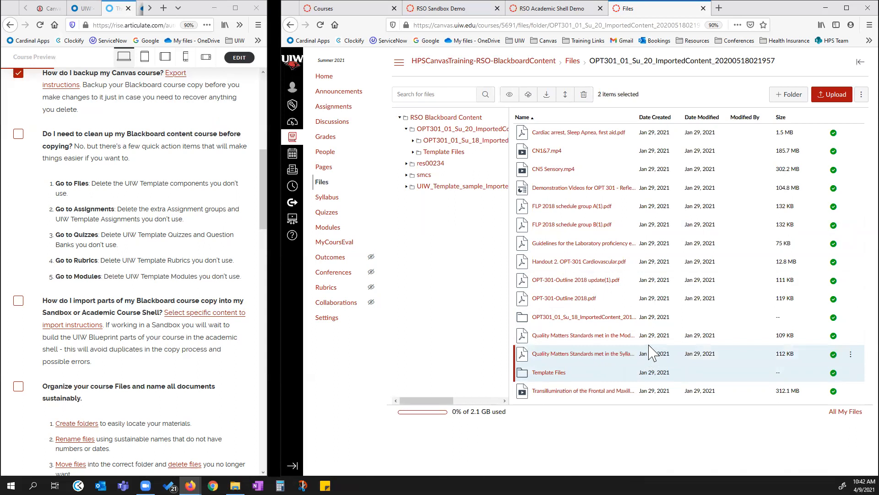
ctrl+click(653, 338)
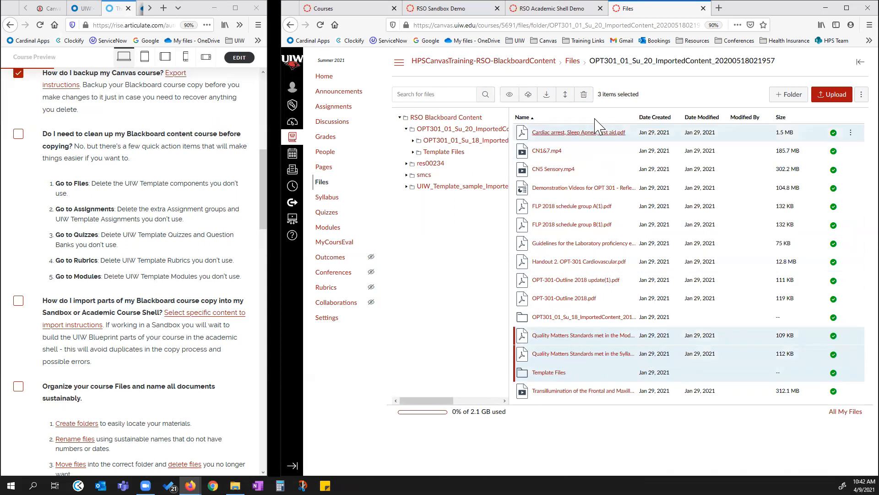
click(583, 94)
click(611, 220)
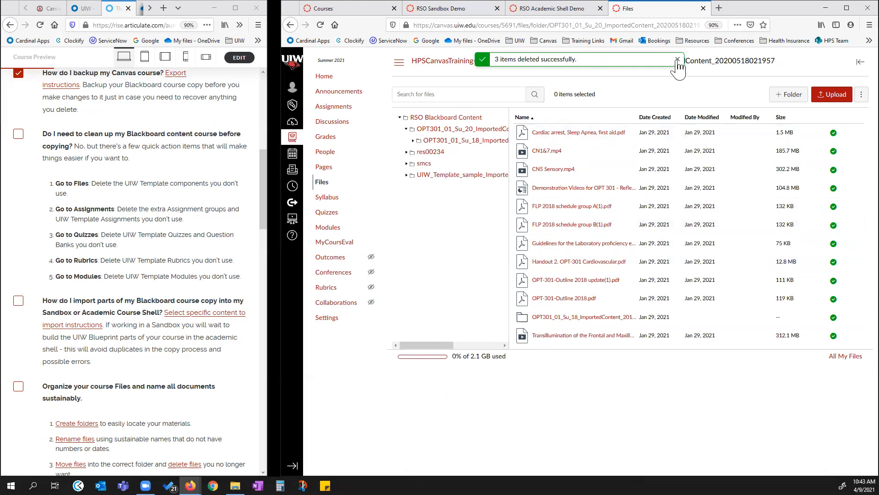
click(677, 60)
Return to the course's top-level Files list and delete the UIW_Template_sample_ImportedContent folder with everything inside it.
click(578, 67)
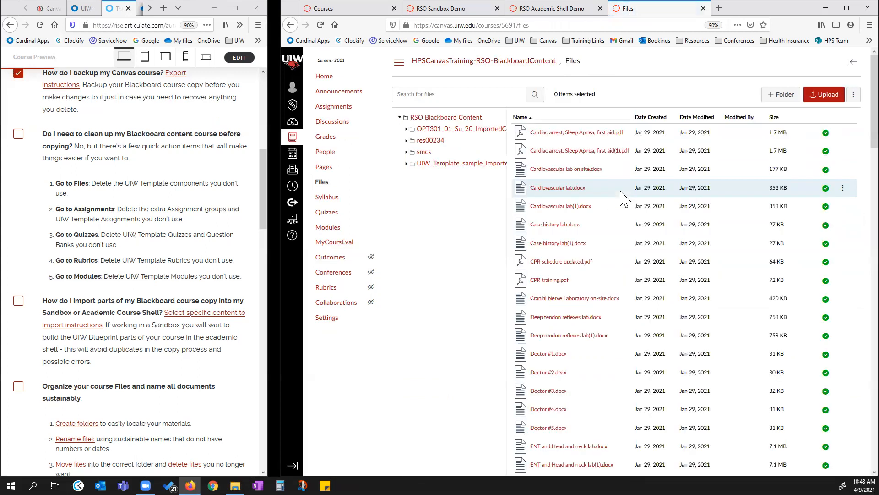
scroll(624, 198, down, 15)
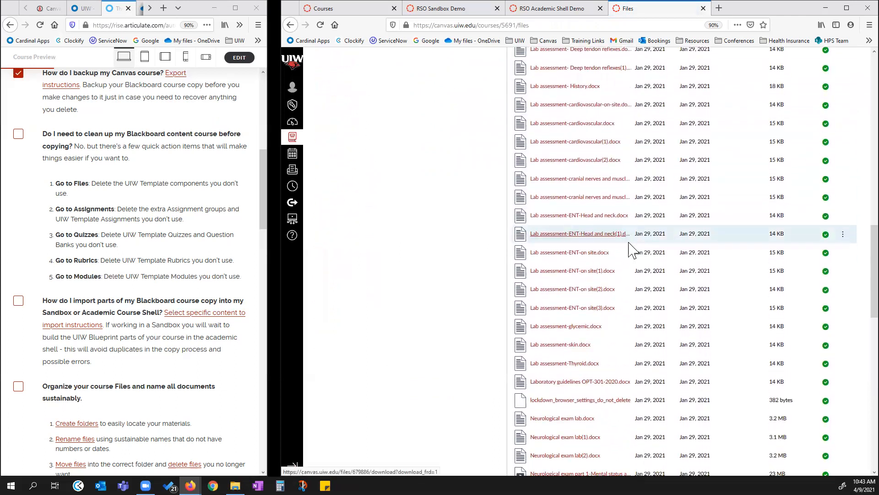
scroll(631, 249, down, 12)
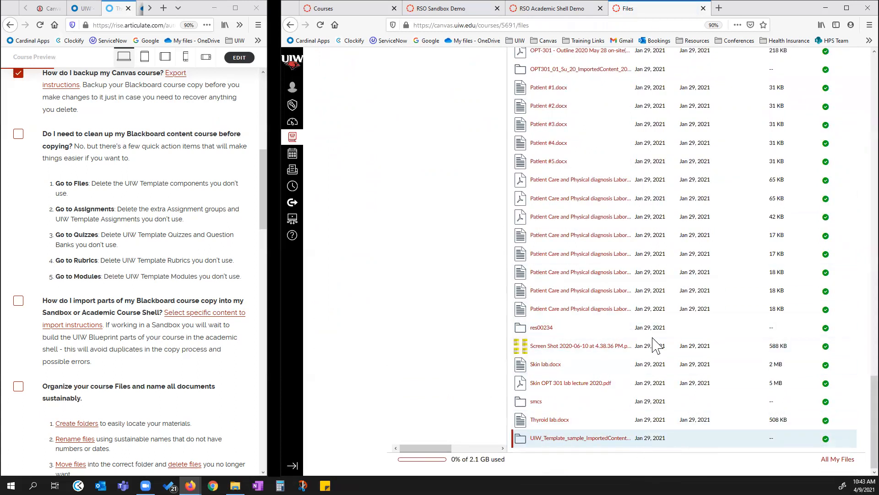
scroll(673, 310, up, 4)
scroll(659, 309, up, 3)
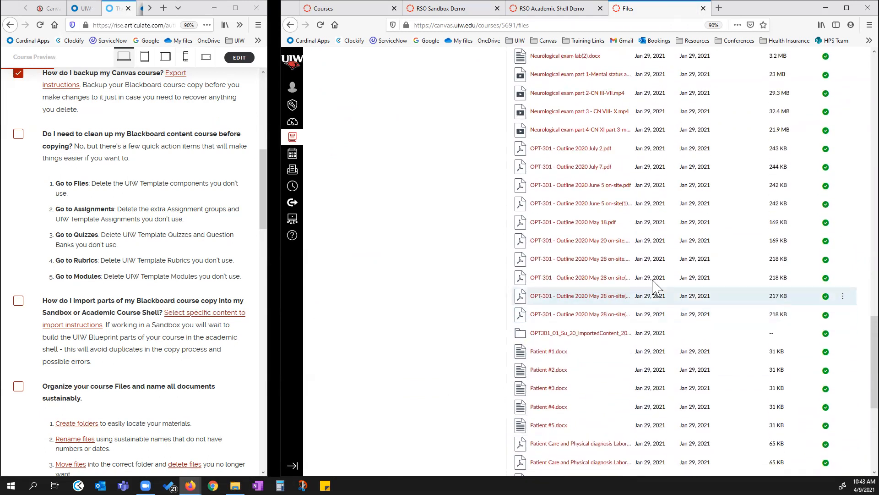
scroll(651, 306, up, 4)
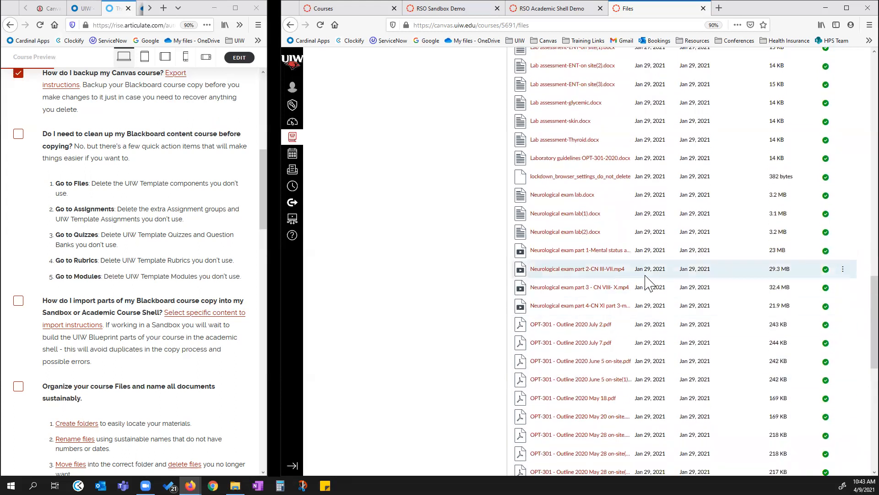
scroll(647, 280, up, 10)
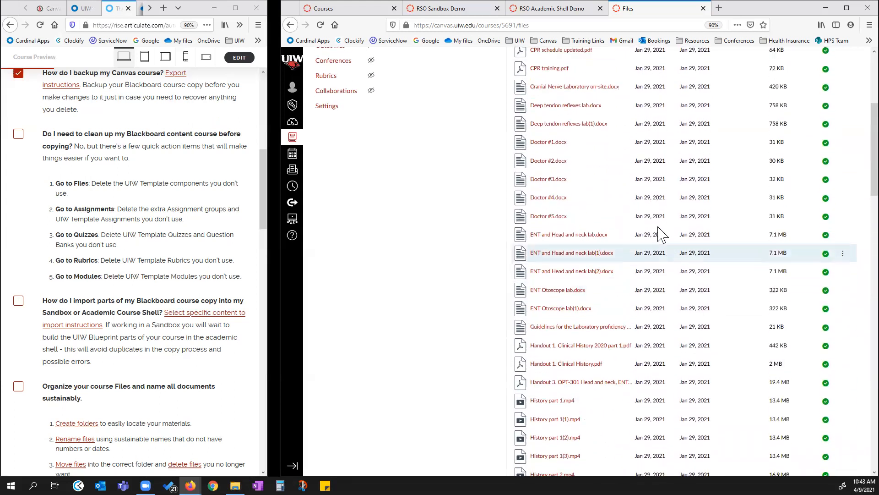
scroll(659, 234, up, 5)
click(595, 171)
click(582, 93)
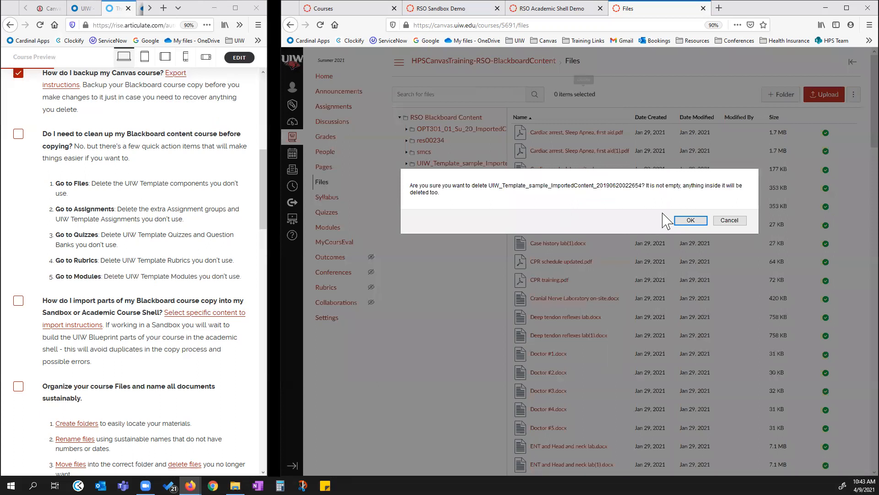
click(690, 221)
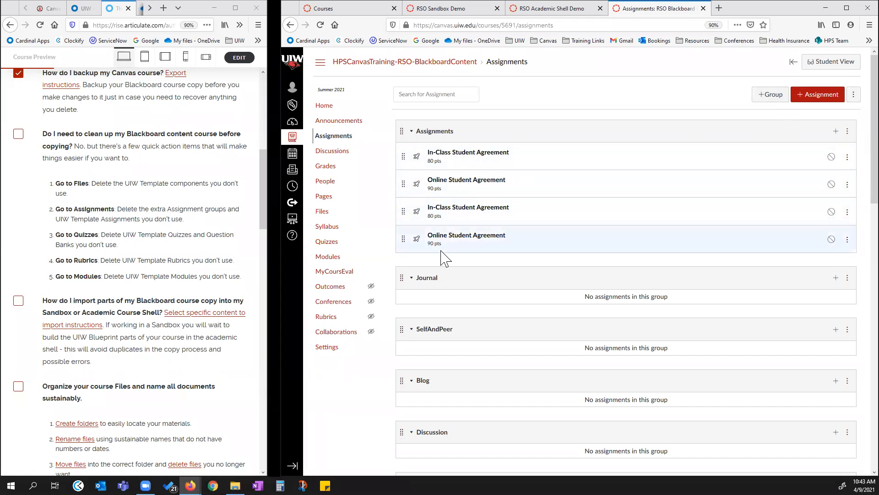
Delete the Assignments group together with its student agreement assignments, and delete the empty Journal group.
click(847, 131)
click(818, 166)
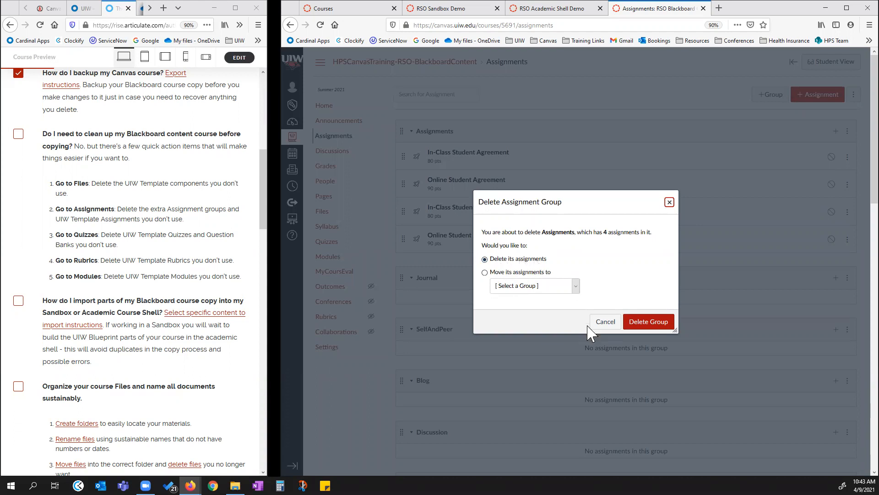
click(645, 323)
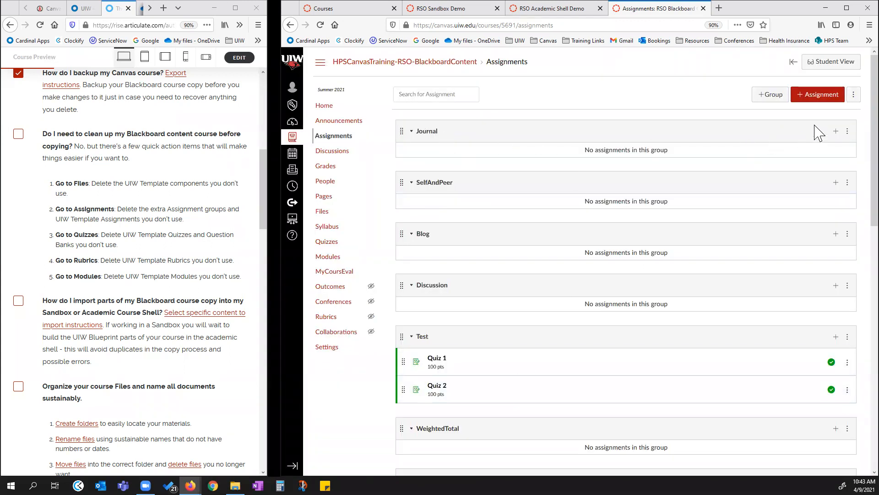
click(848, 131)
click(812, 167)
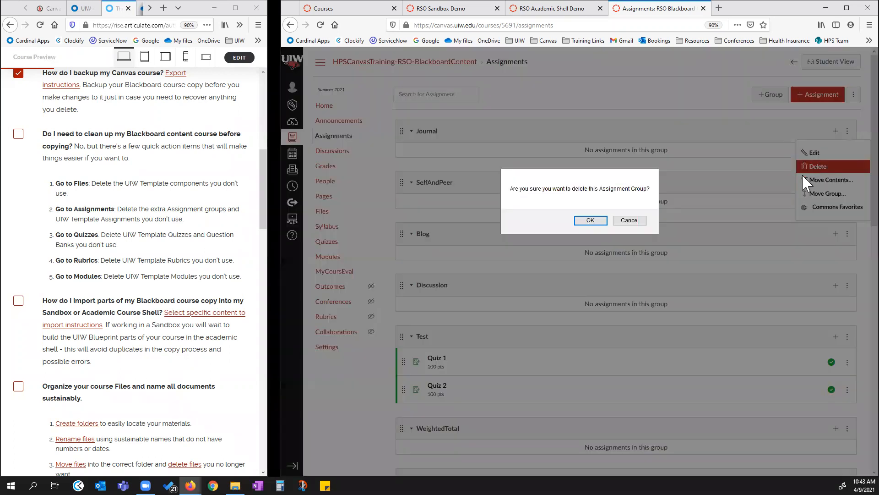
click(588, 220)
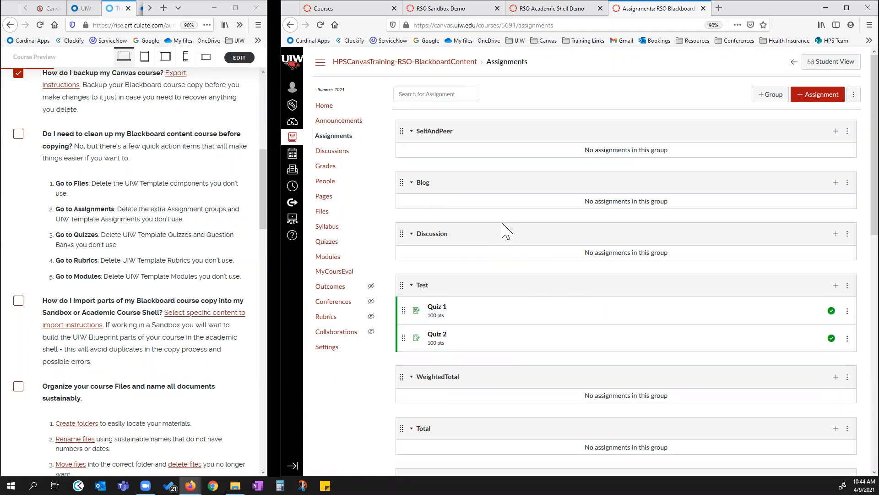
Examine the remaining assignment groups and reread the checklist item on cleaning up Blackboard content before copying.
scroll(538, 227, down, 3)
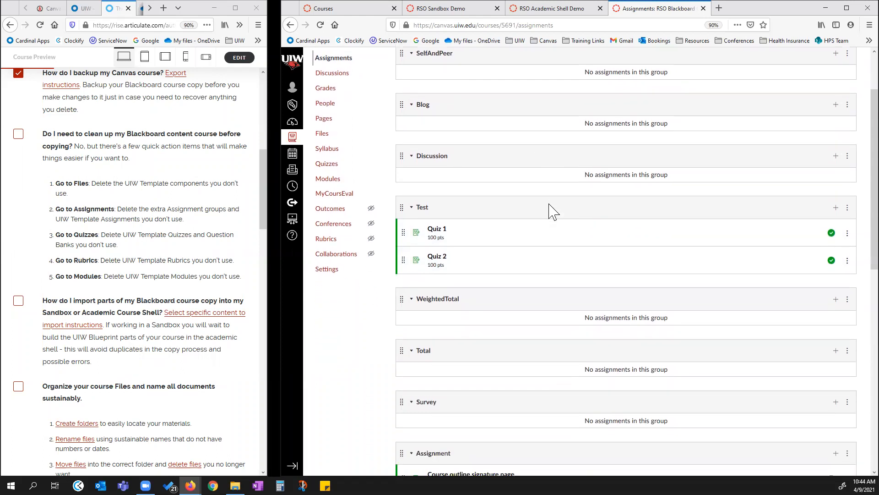
scroll(553, 212, down, 2)
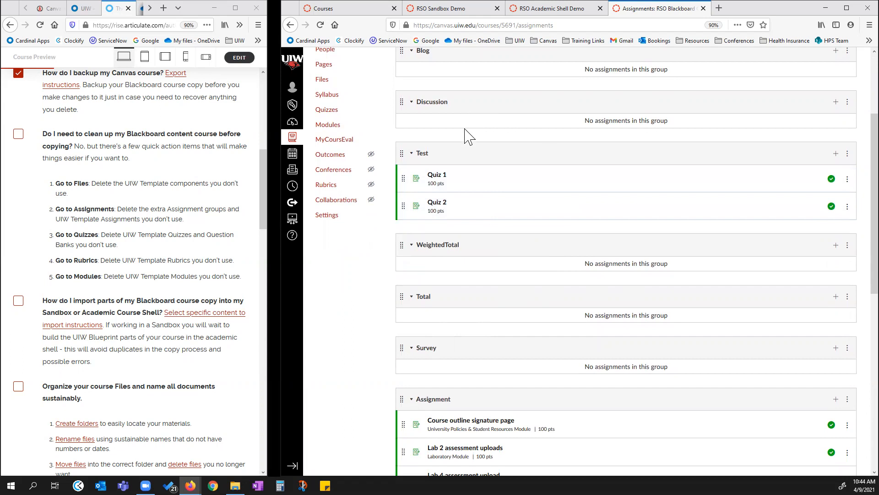
scroll(586, 170, down, 2)
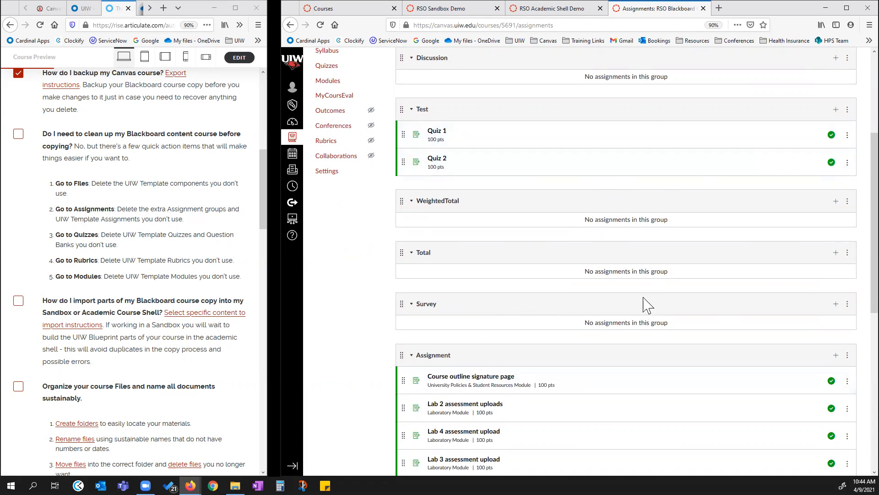
click(42, 134)
drag(42, 133, 247, 276)
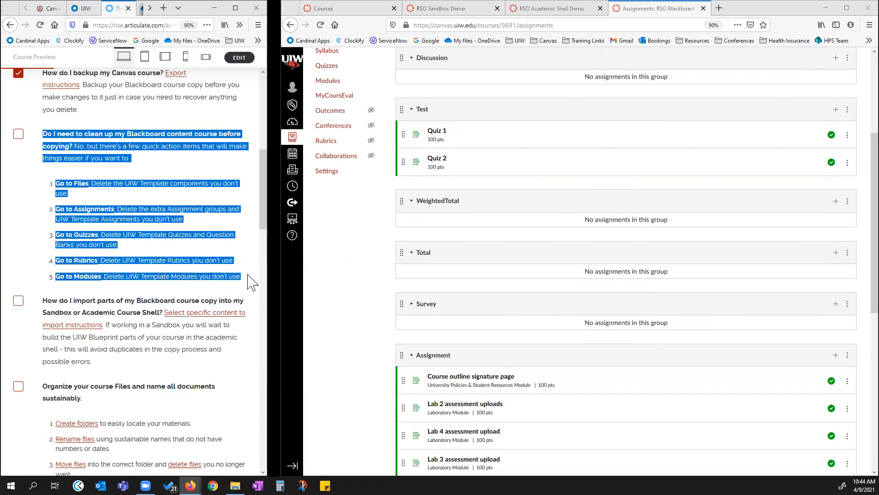
click(248, 276)
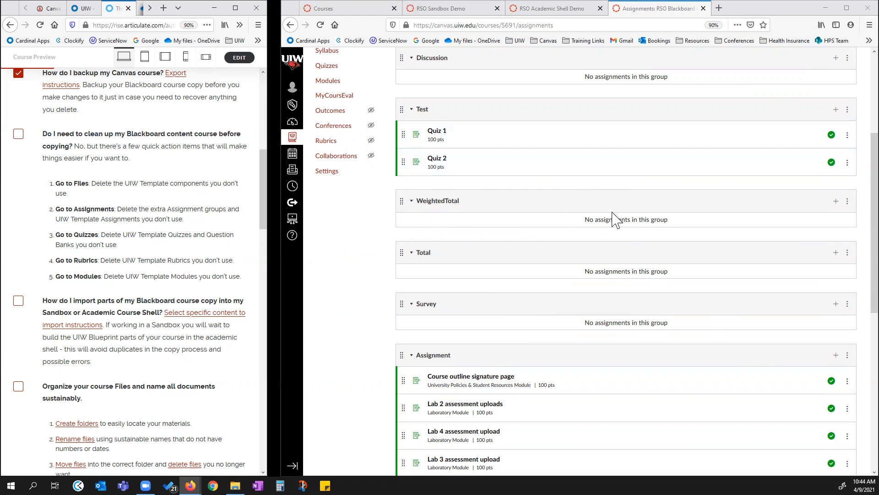
scroll(604, 226, up, 5)
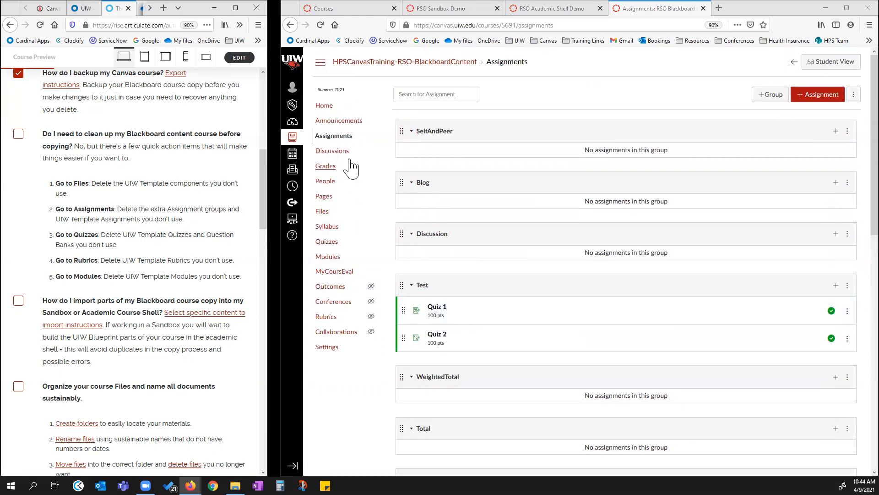
Open the course question banks from Quizzes and delete both In-Class Student Agreement banks.
click(328, 242)
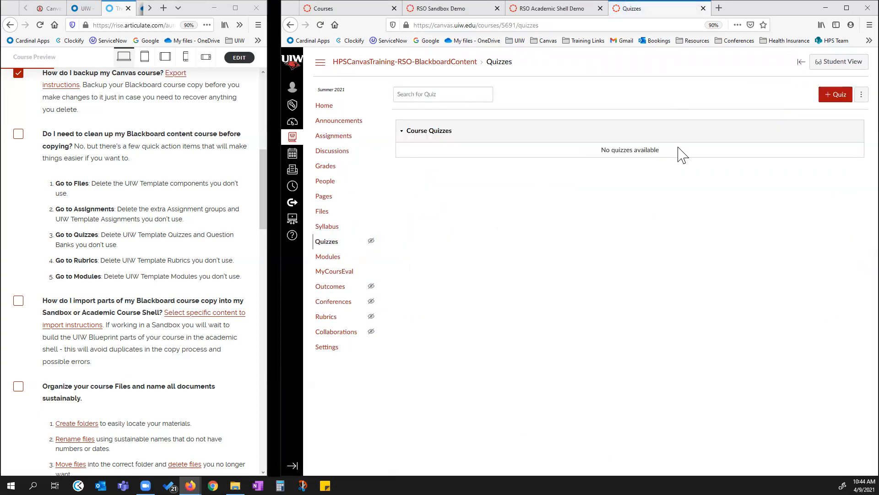
click(858, 98)
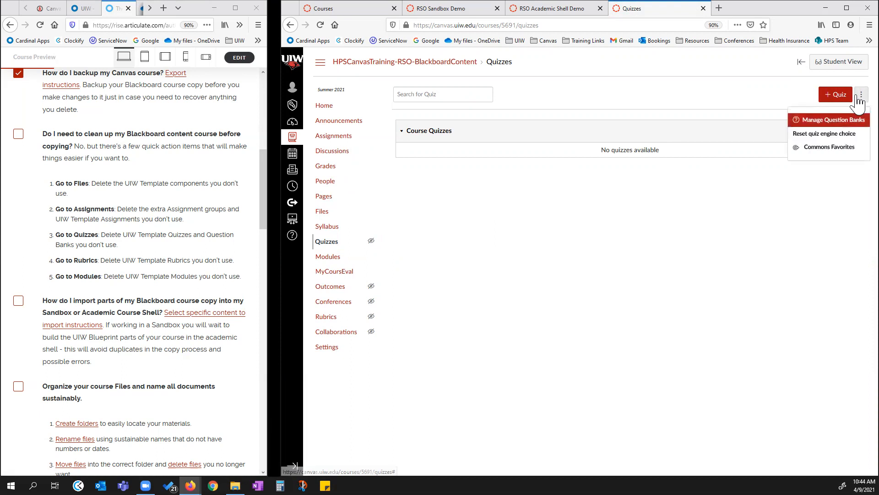
click(834, 120)
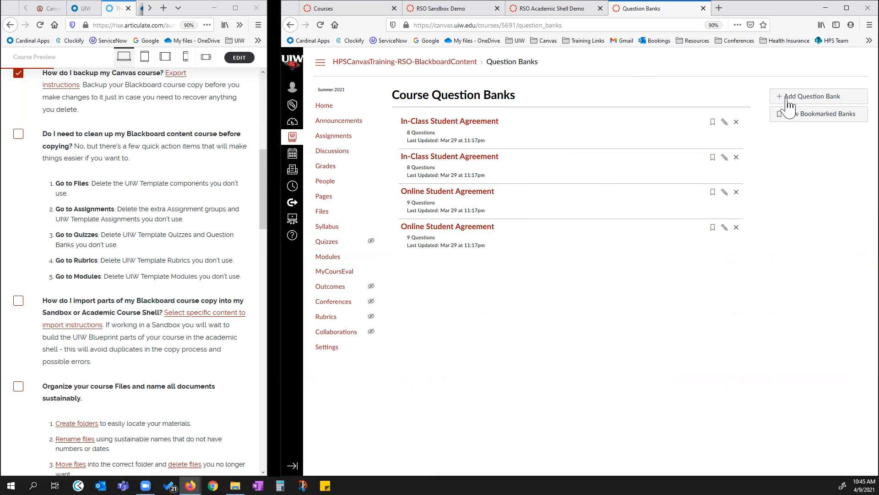
click(737, 123)
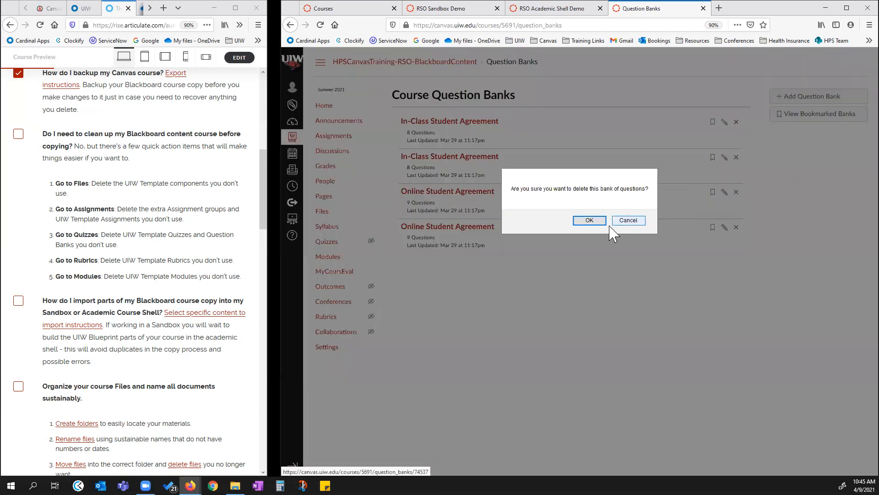
click(589, 220)
click(736, 122)
click(595, 221)
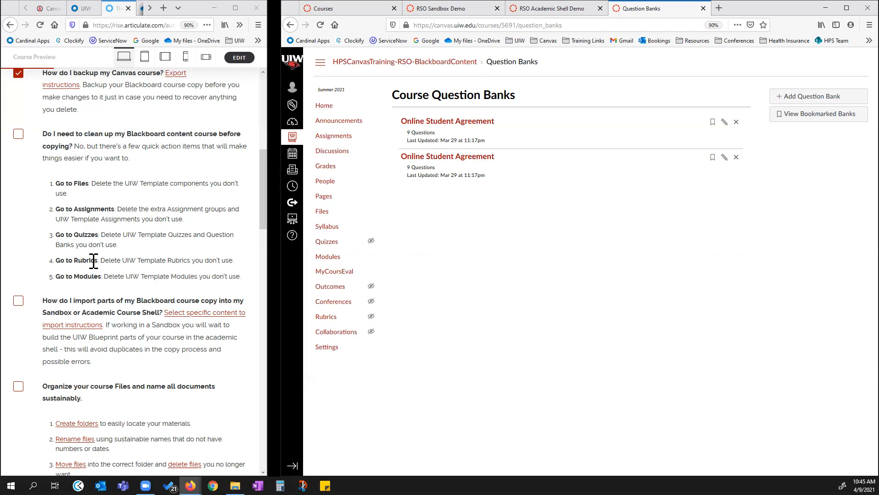
Open the course Rubrics, dismiss the help pane, and delete the duplicate Aesthetic Engagement Rubric (1).
click(328, 320)
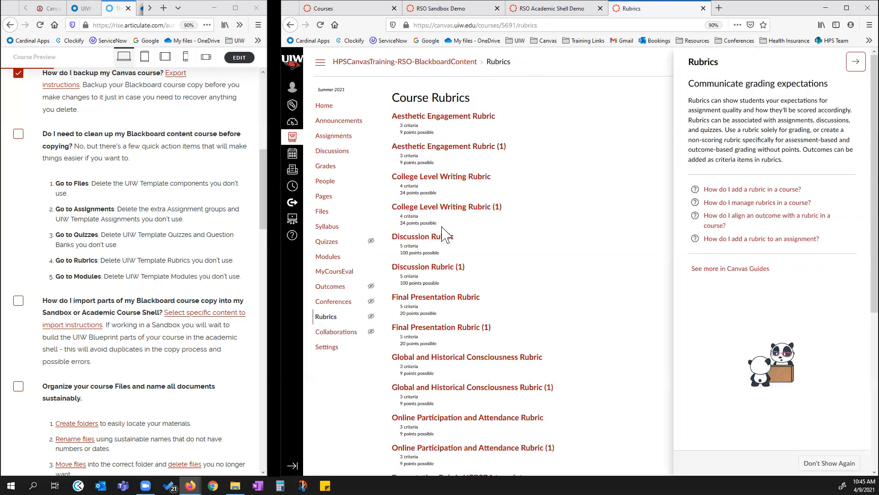
click(850, 64)
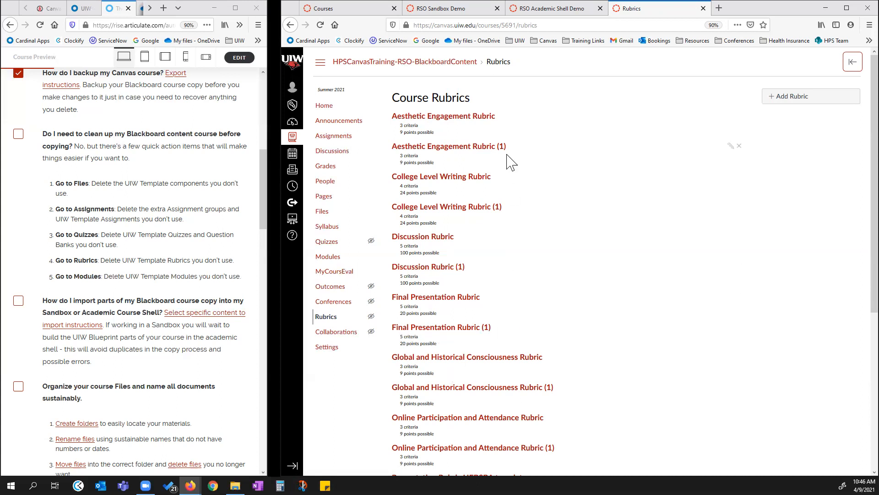
click(739, 146)
click(690, 220)
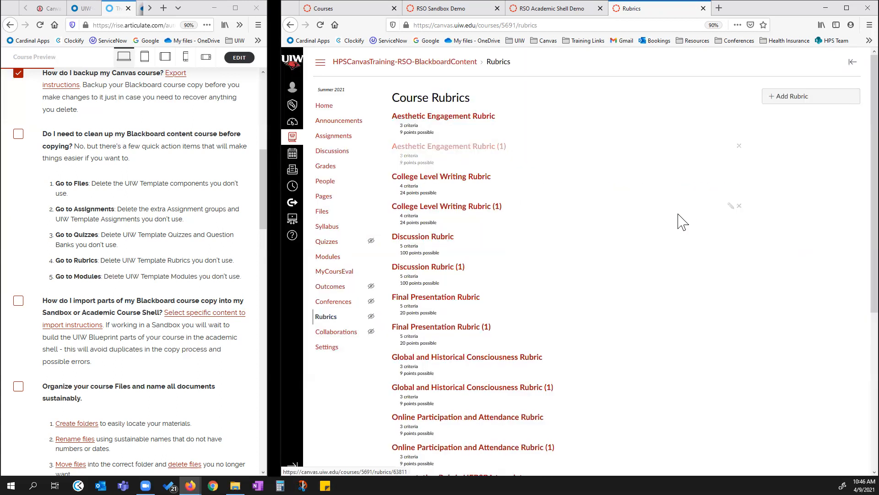
Open the course Modules and delete the empty Start Here module and the Getting Started module.
scroll(506, 339, down, 2)
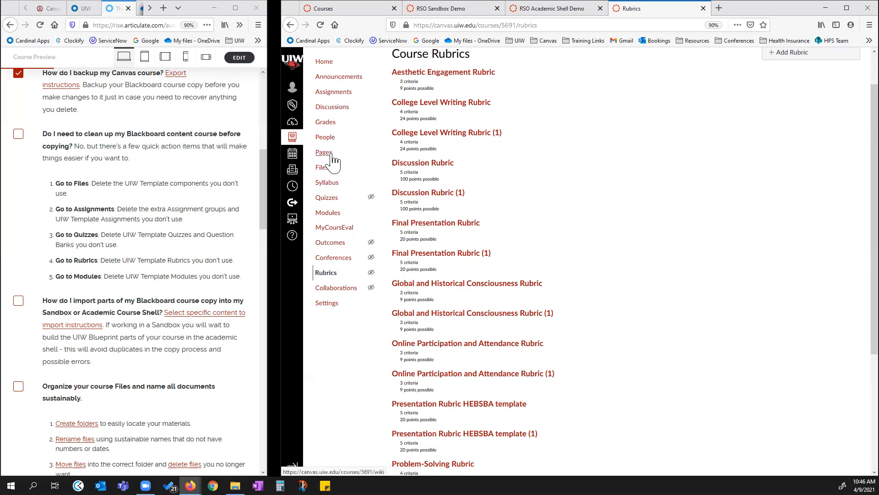
click(328, 216)
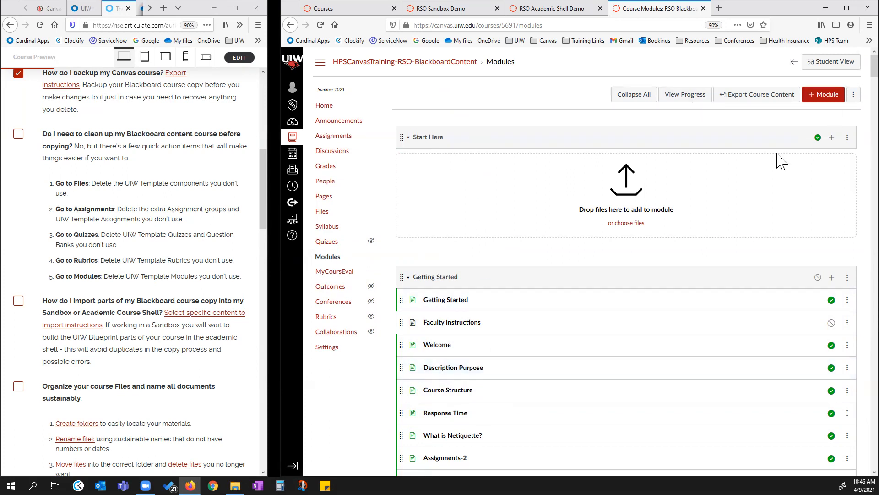
click(848, 138)
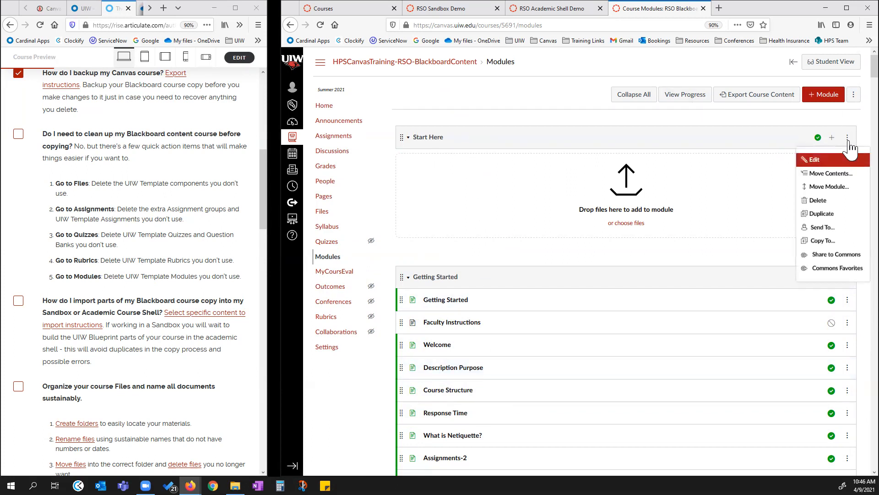
click(819, 200)
click(576, 221)
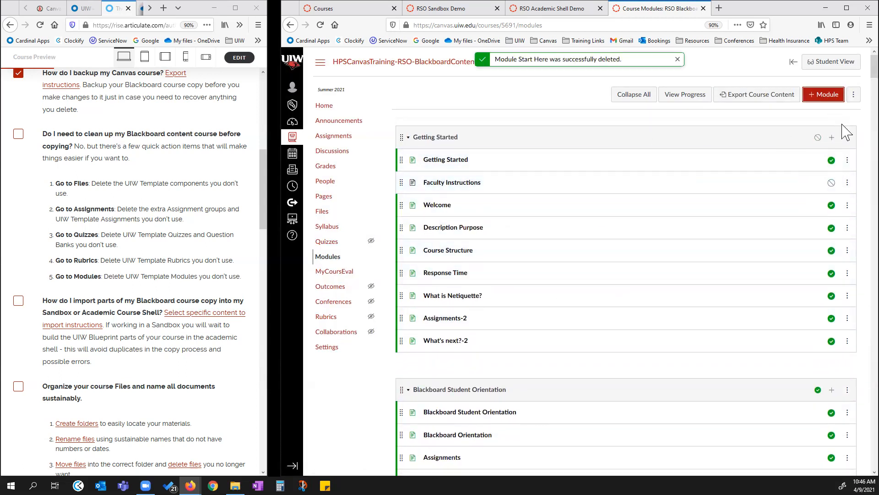
click(847, 138)
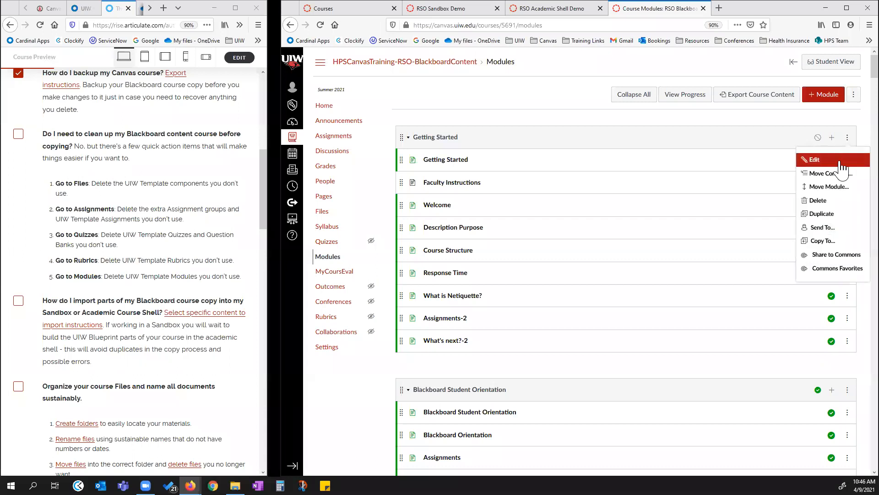
click(818, 200)
click(578, 220)
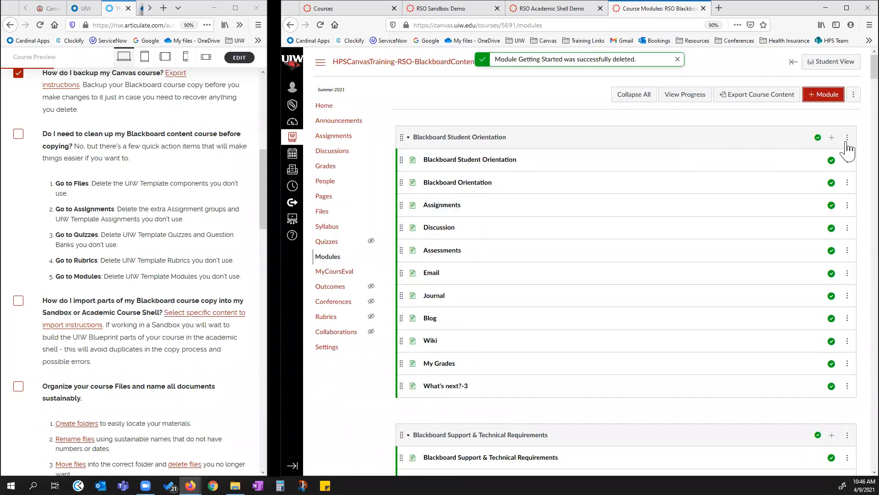
Delete the Blackboard Student Orientation module and the Blackboard Support & Technical Requirements module.
click(848, 137)
click(822, 199)
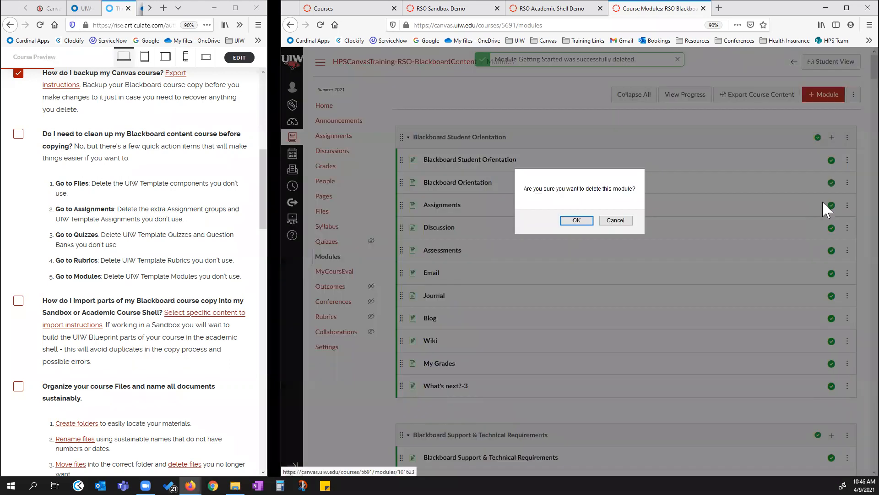
click(578, 220)
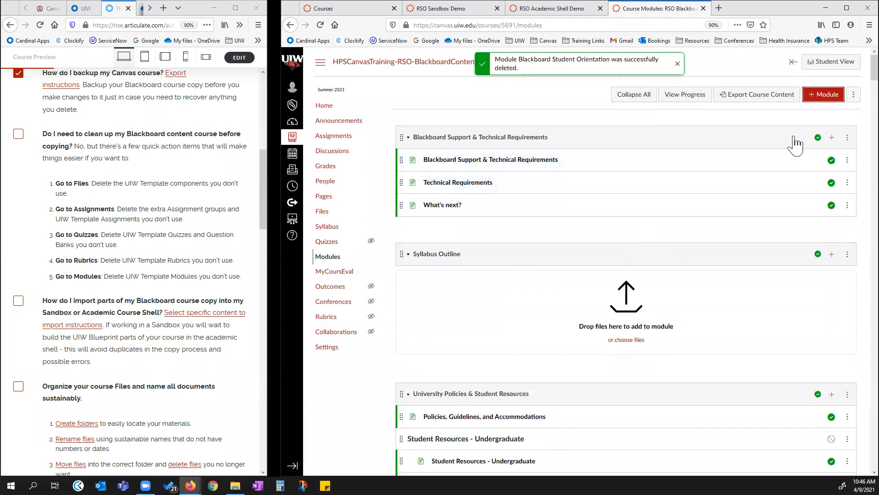
click(848, 137)
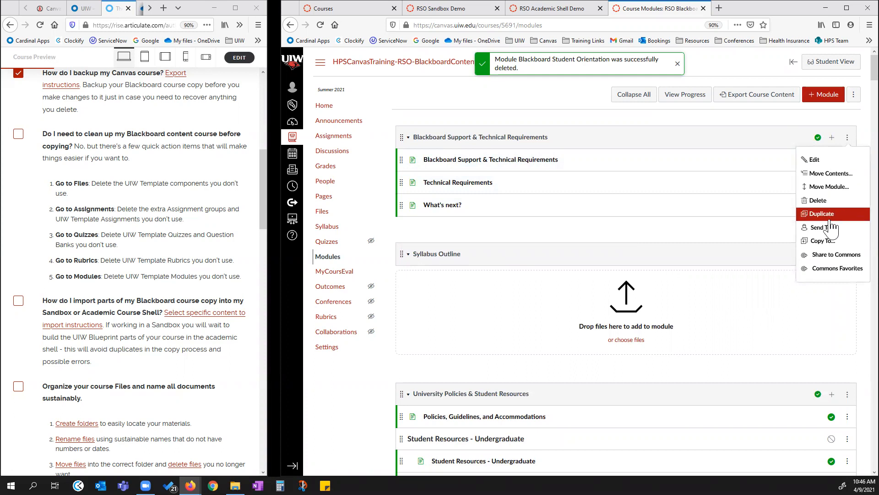
click(815, 200)
click(581, 220)
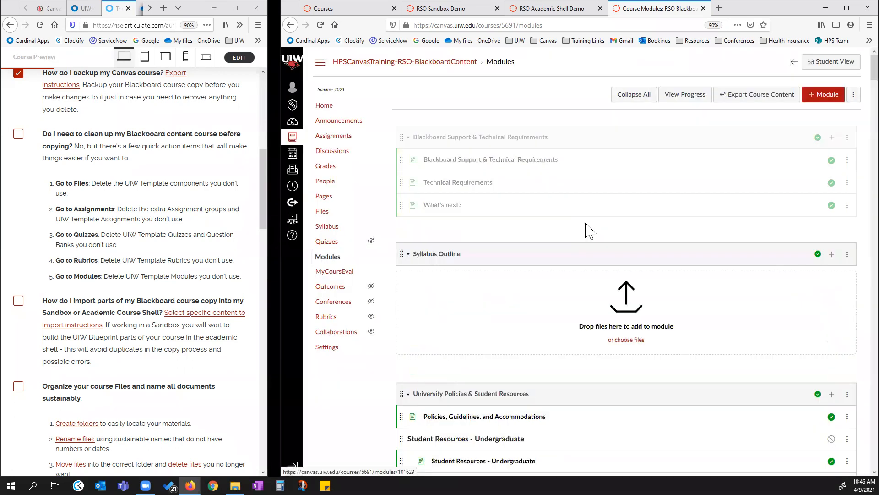
Delete the empty Syllabus Outline module.
click(847, 137)
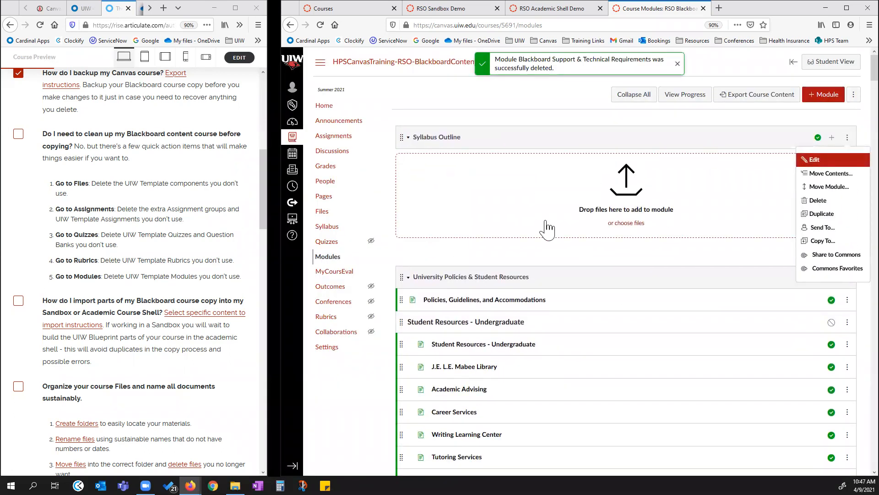
click(817, 200)
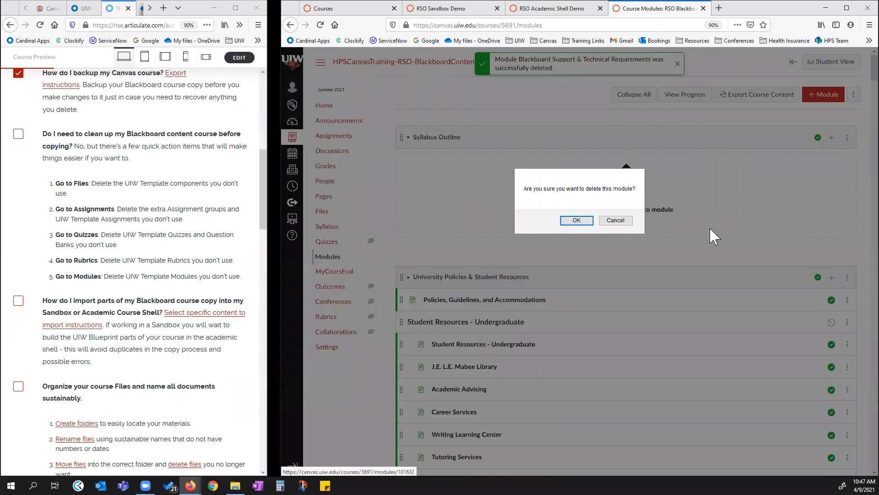
click(577, 221)
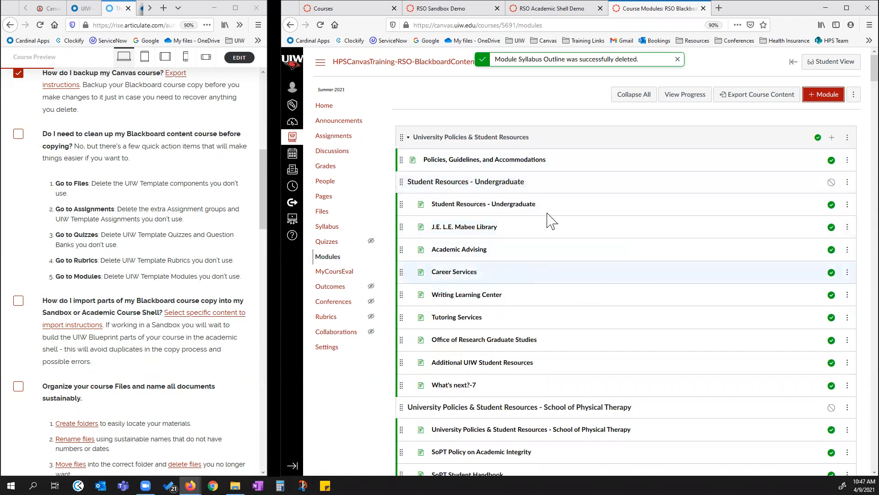
Move the Course outline signature page, Course outline 2020 and Syllabus from University Policies & Student Resources into the Units/Weeks/Modules module.
scroll(573, 270, down, 3)
scroll(545, 277, down, 15)
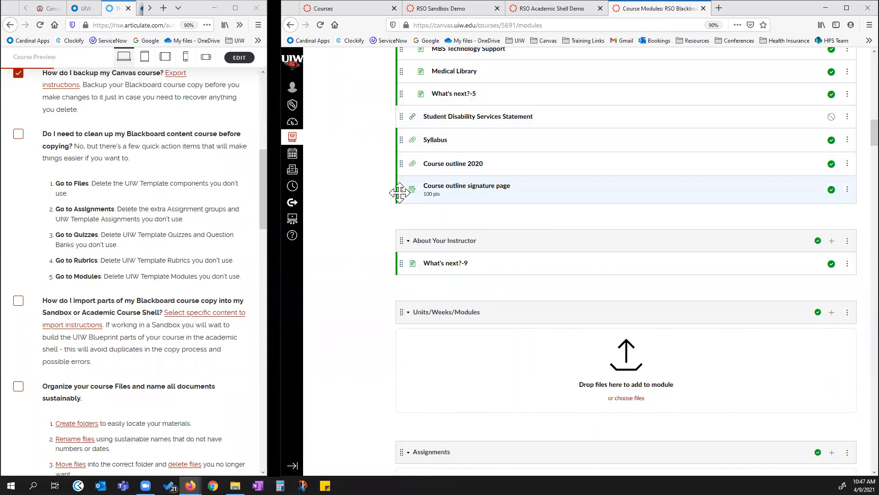
mouse_move(400, 198)
mouse_down()
mouse_move(402, 190)
mouse_move(405, 351)
mouse_up()
mouse_move(400, 164)
mouse_down()
mouse_move(392, 353)
mouse_move(399, 326)
mouse_up()
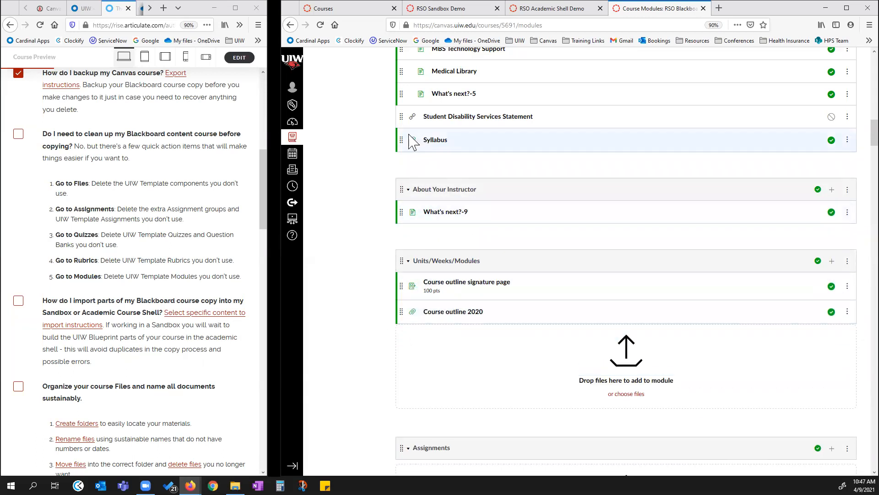
drag(405, 139, 407, 334)
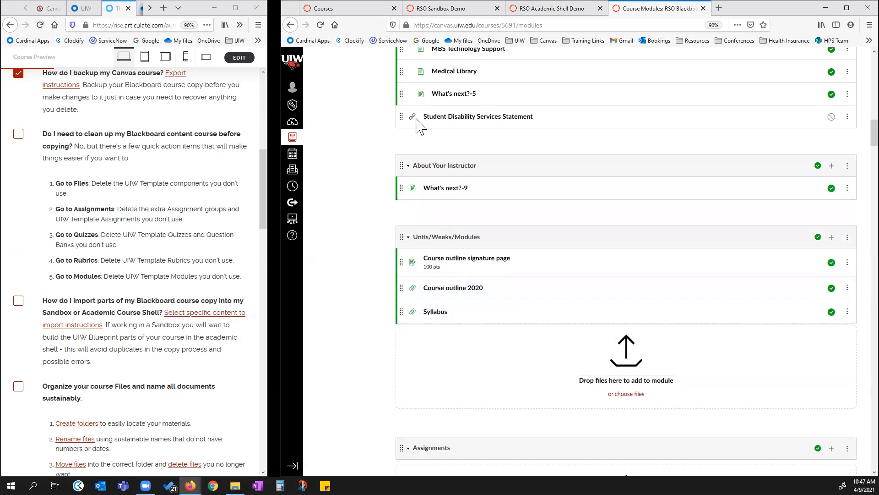
Move the UIW RSO Student Handbook page from the Rosenberg School of Optometry section to the start of the Units/Weeks/Modules module.
scroll(436, 137, up, 5)
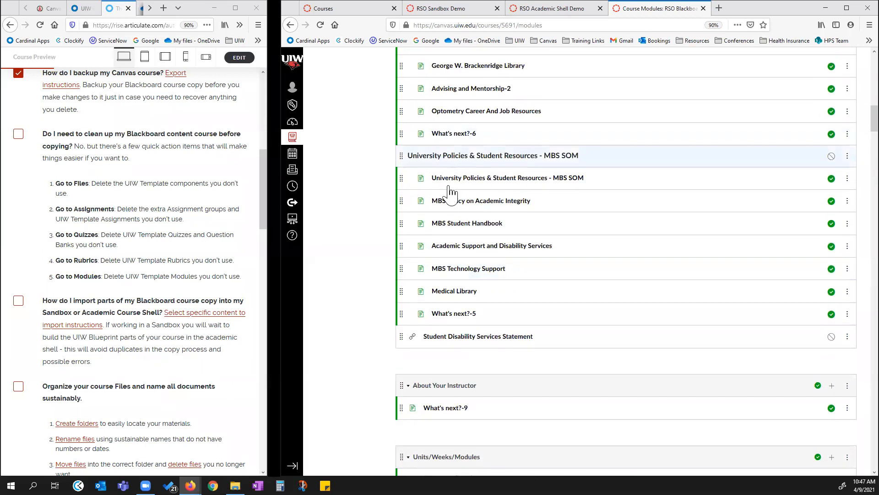
scroll(462, 206, up, 4)
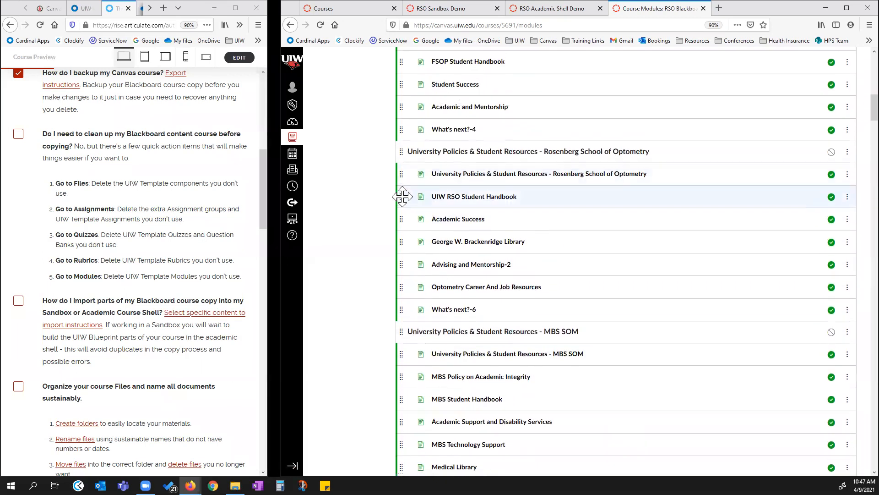
mouse_move(403, 224)
mouse_down()
mouse_move(400, 474)
mouse_move(419, 420)
mouse_move(435, 307)
mouse_up()
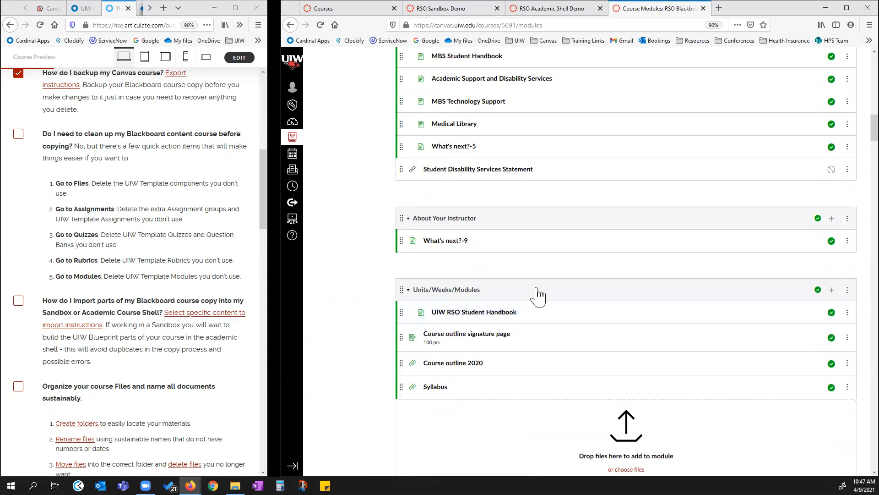
Delete the University Policies & Student Resources module with its remaining template pages.
scroll(538, 292, up, 4)
scroll(538, 291, up, 15)
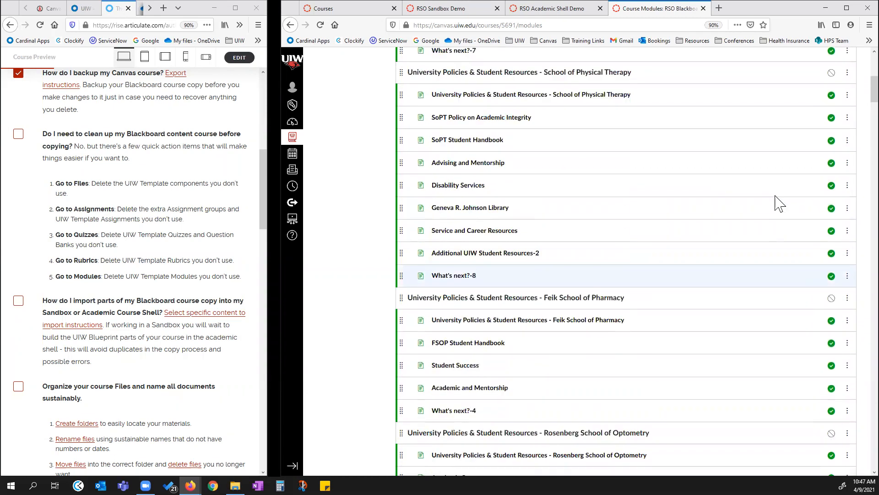
scroll(838, 144, up, 3)
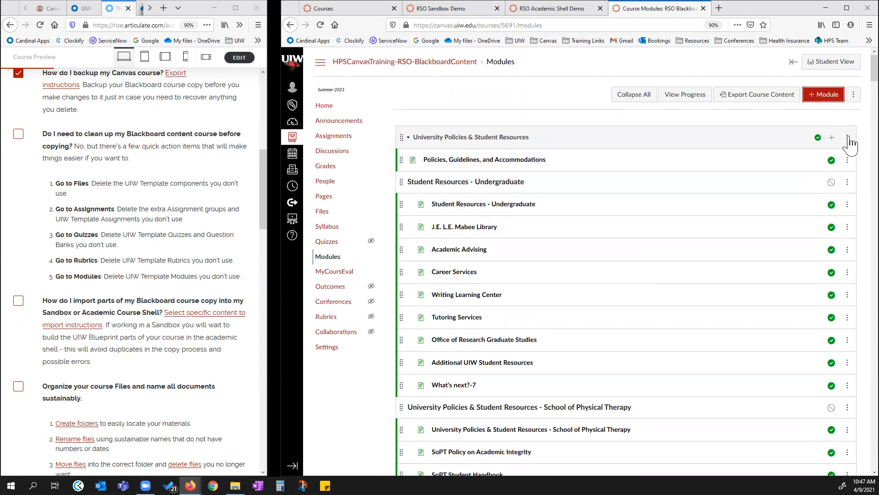
click(847, 137)
click(816, 201)
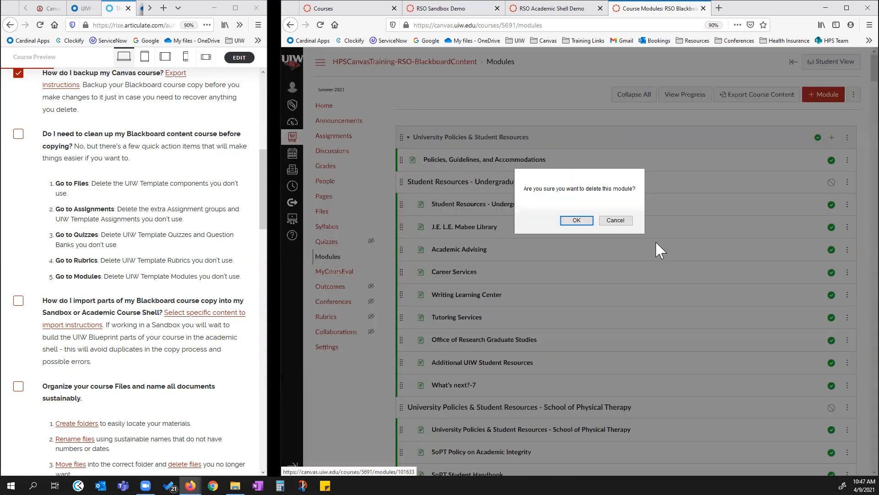
click(576, 220)
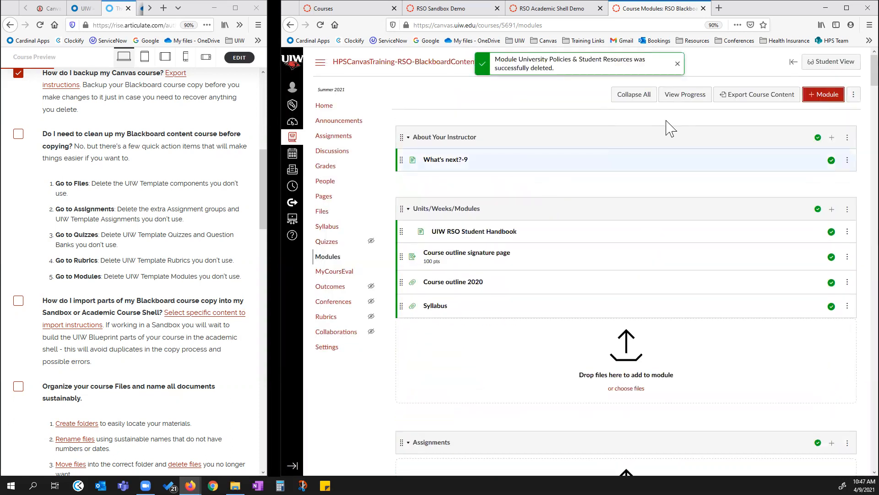
Delete the About Your Instructor module and the empty Assignments module.
click(847, 137)
click(820, 200)
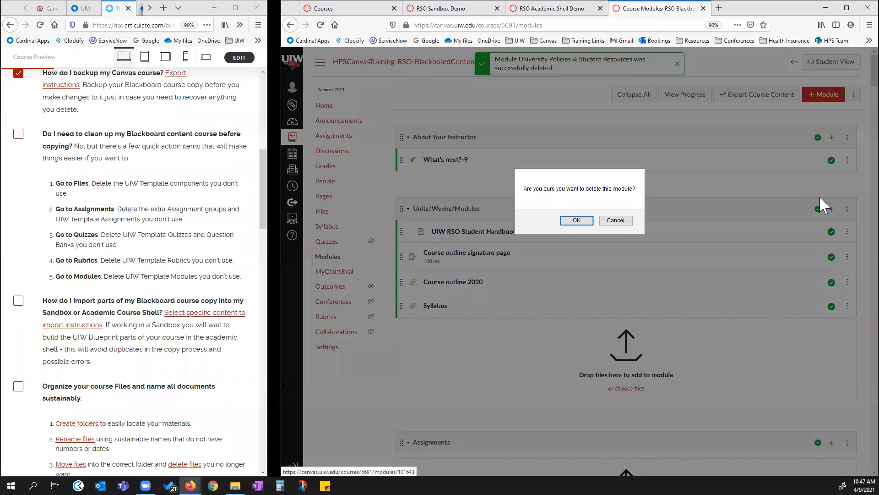
click(577, 220)
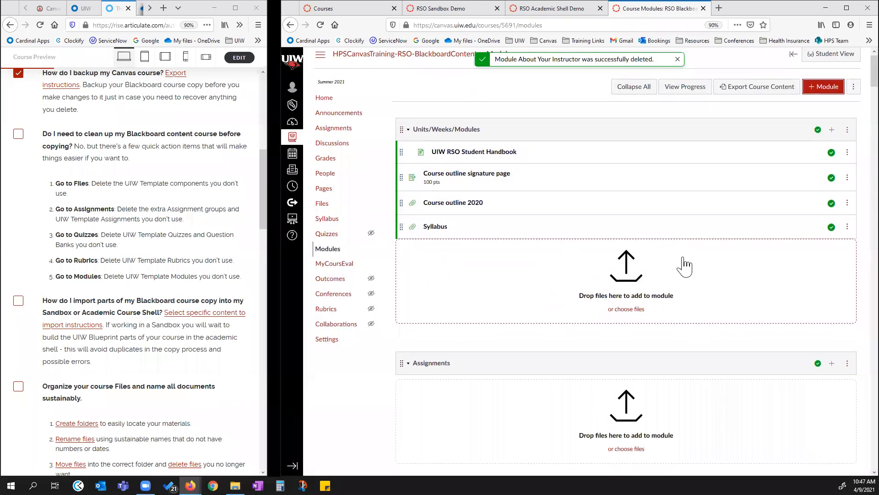
scroll(682, 265, down, 2)
click(847, 284)
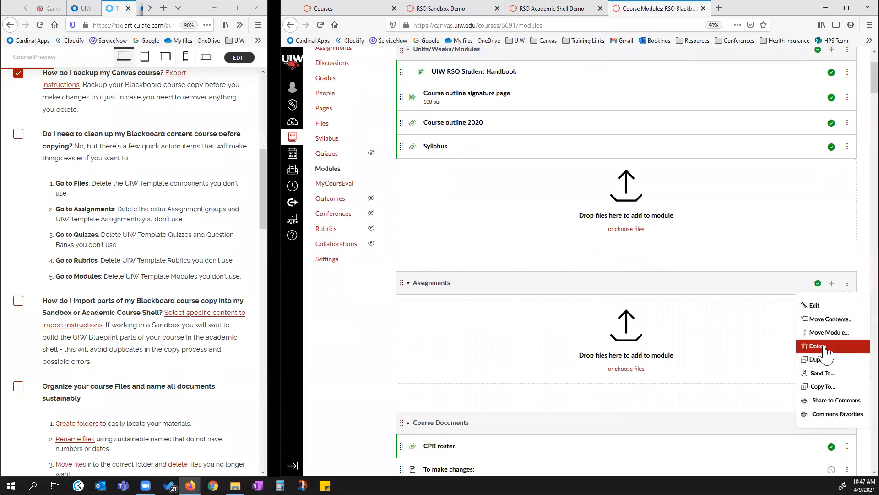
click(820, 345)
click(578, 220)
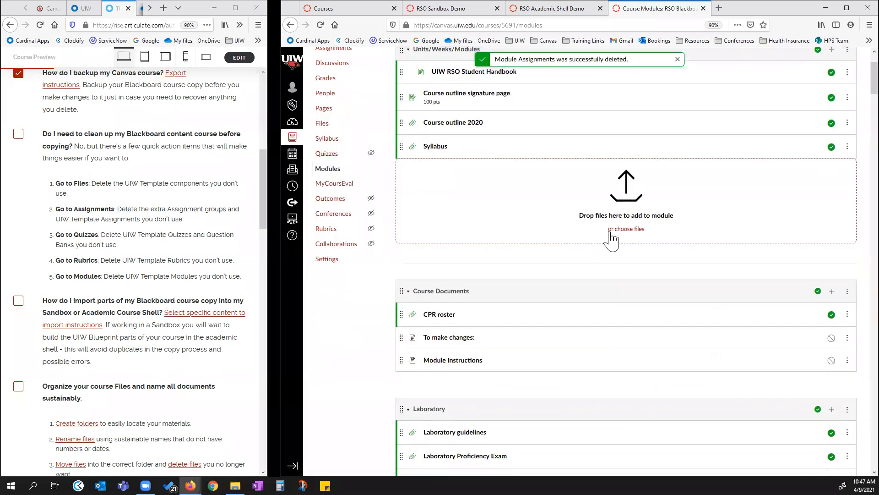
Delete the Plagiarism Checker and Zoom modules that follow the Handout 6 videos module.
scroll(609, 387, down, 3)
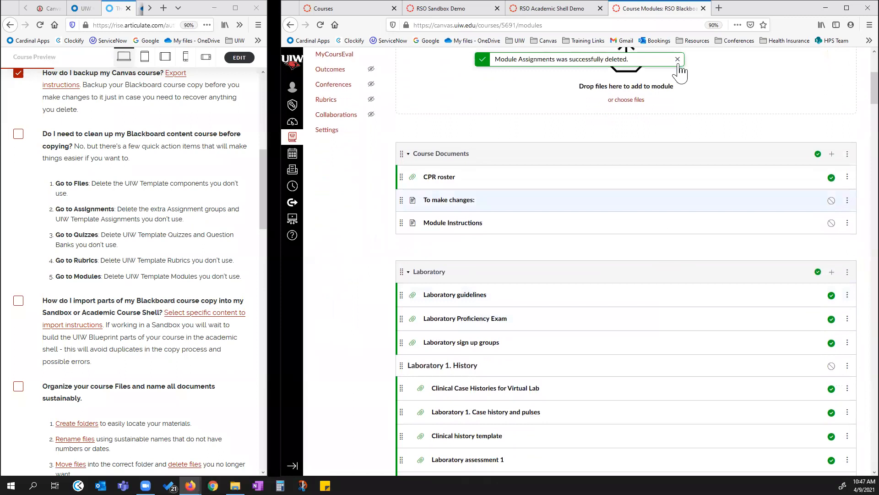
scroll(581, 210, down, 8)
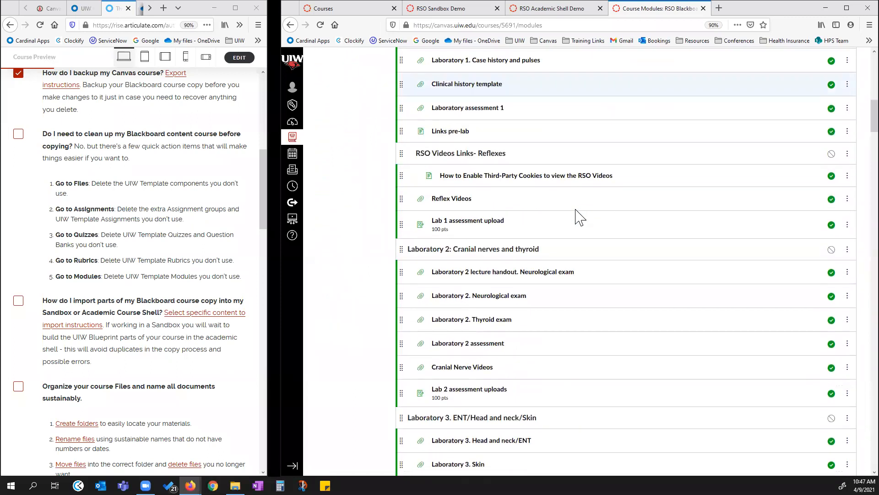
scroll(519, 224, down, 15)
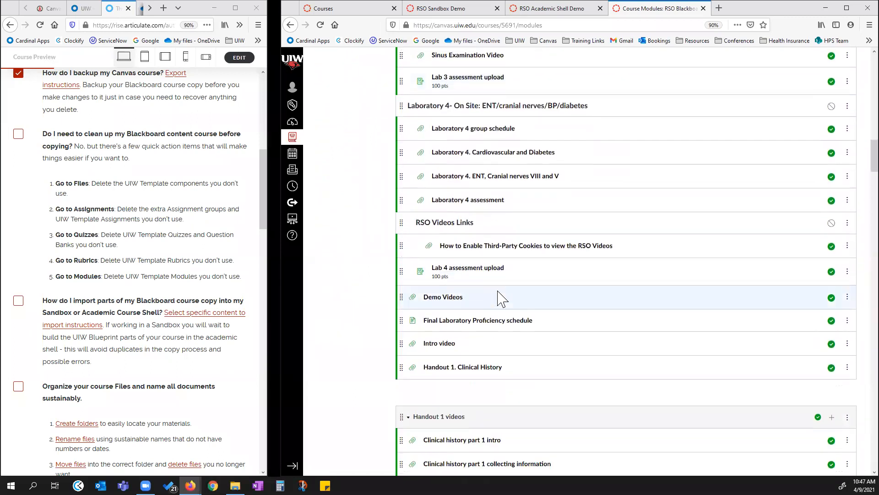
scroll(502, 297, down, 12)
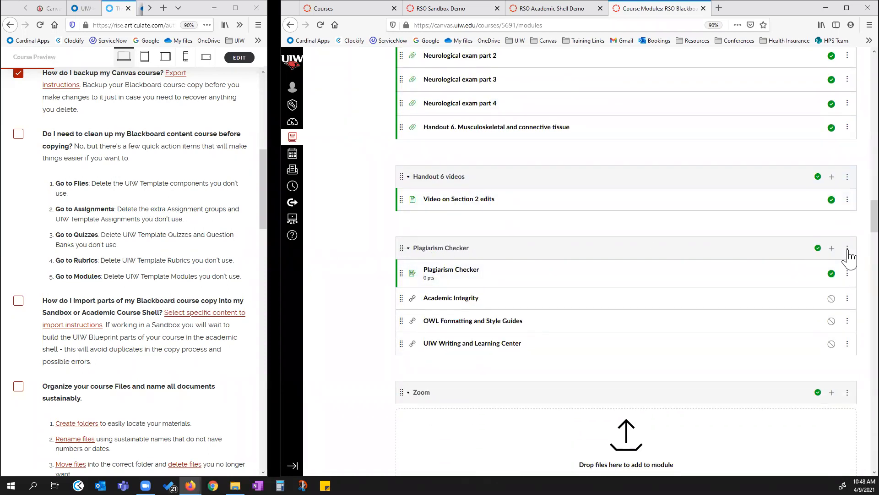
click(848, 250)
click(823, 312)
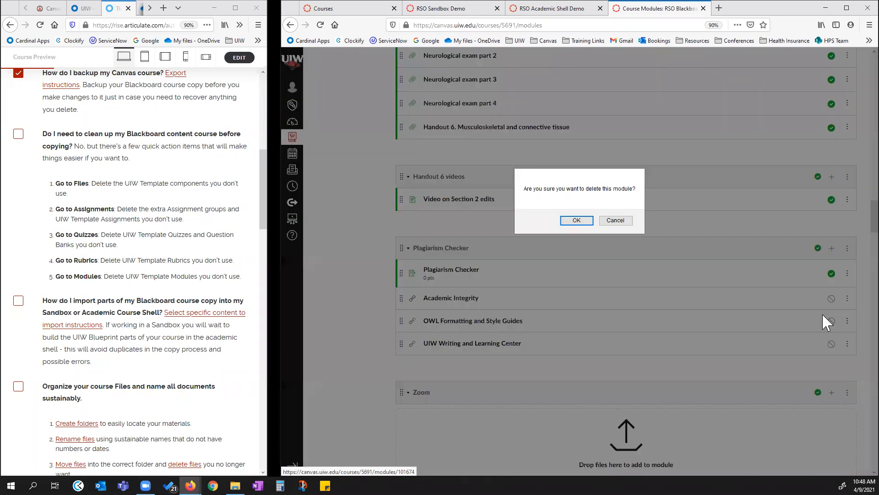
click(593, 221)
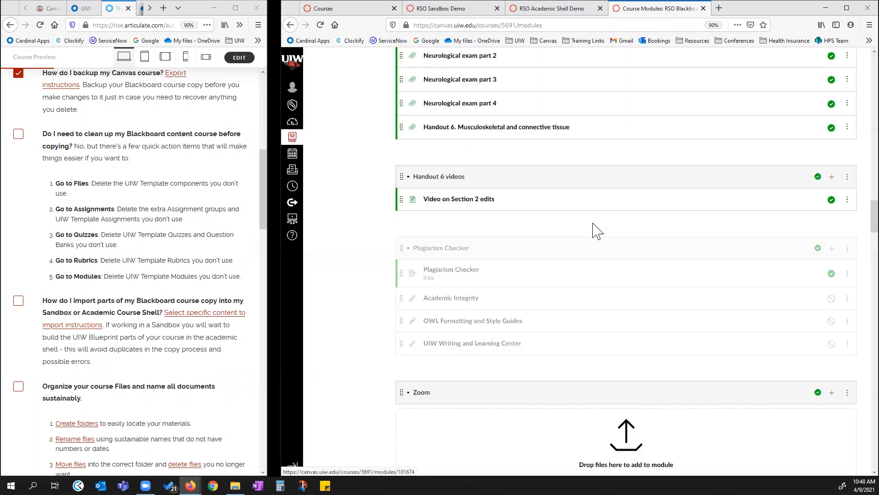
click(847, 248)
click(816, 310)
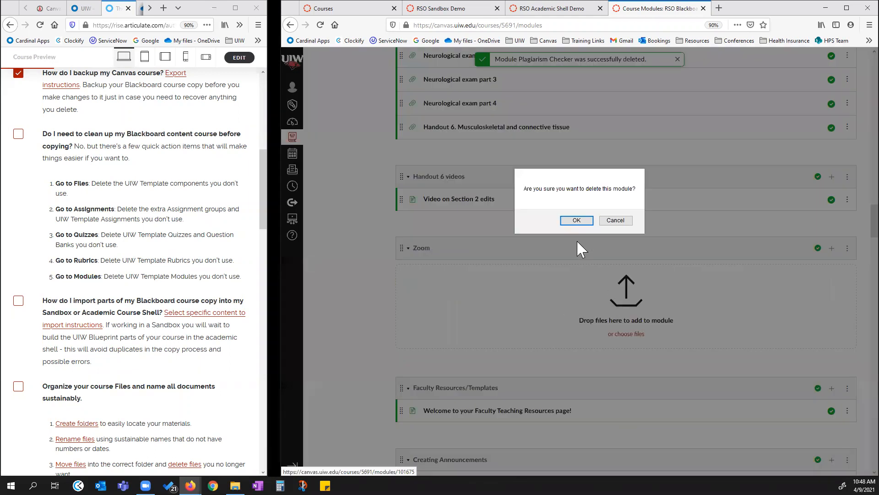
click(577, 221)
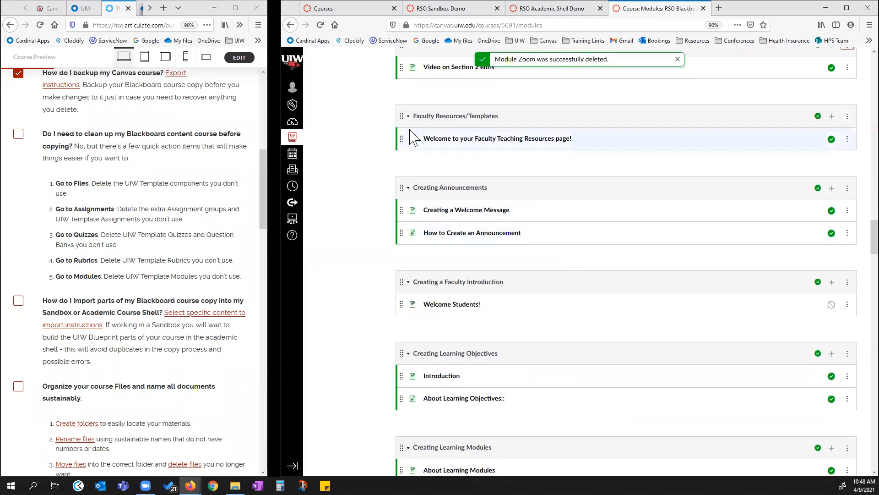
Delete the Faculty Resources/Templates module and the Creating Announcements module.
click(847, 117)
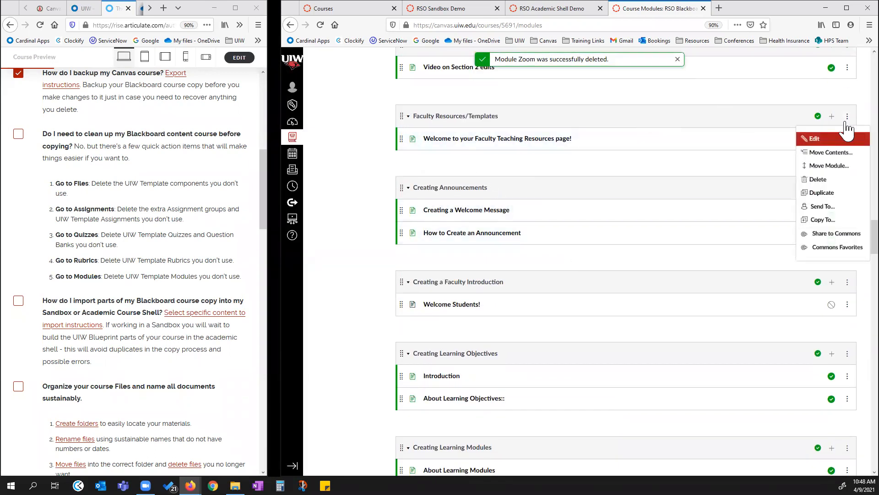
click(816, 182)
click(574, 221)
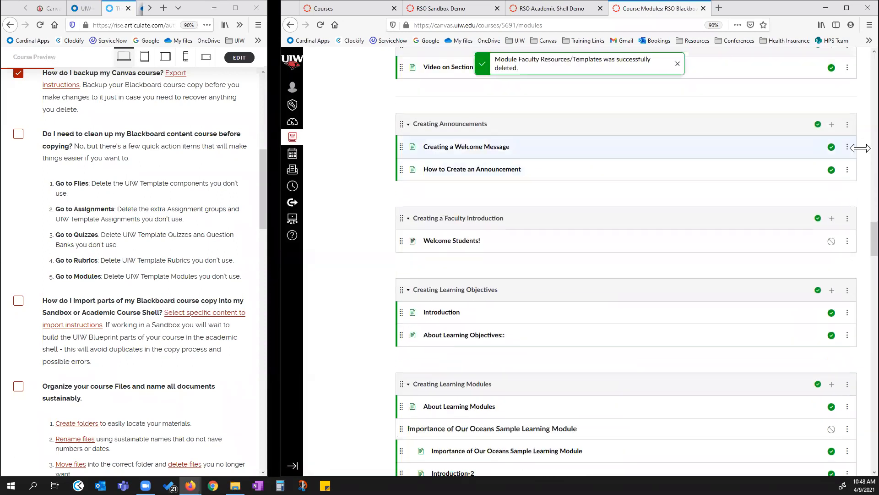
click(848, 125)
click(803, 189)
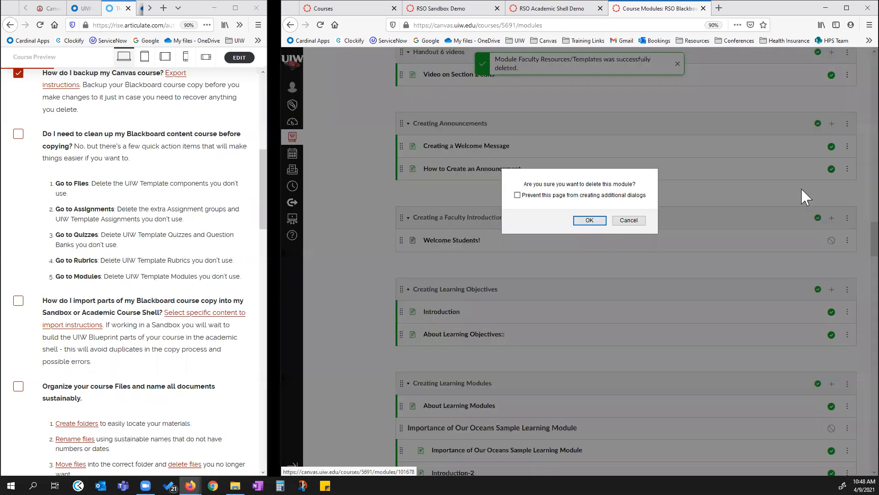
click(605, 221)
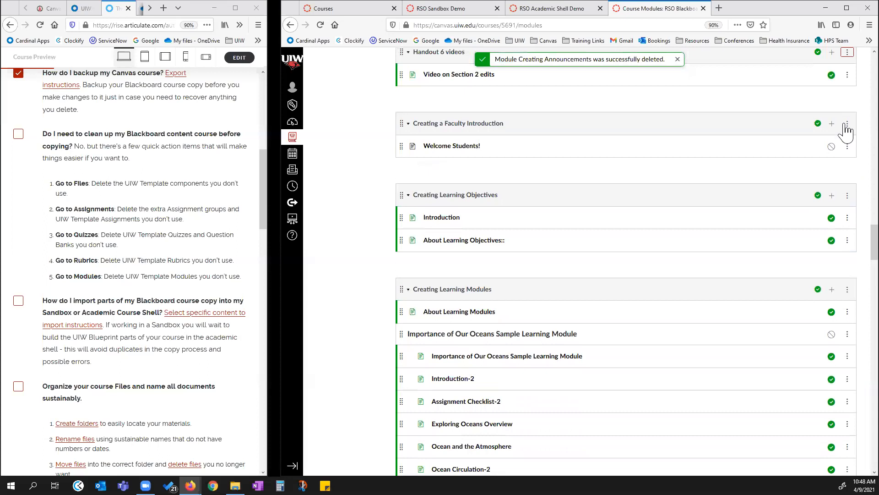
Delete the Creating a Faculty Introduction module and the Creating Learning Objectives module.
click(848, 125)
click(803, 189)
click(589, 221)
click(847, 124)
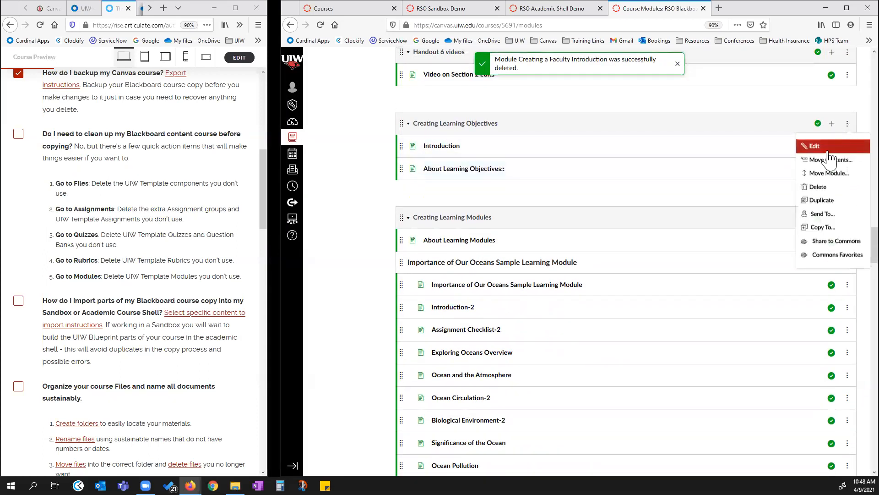
click(817, 188)
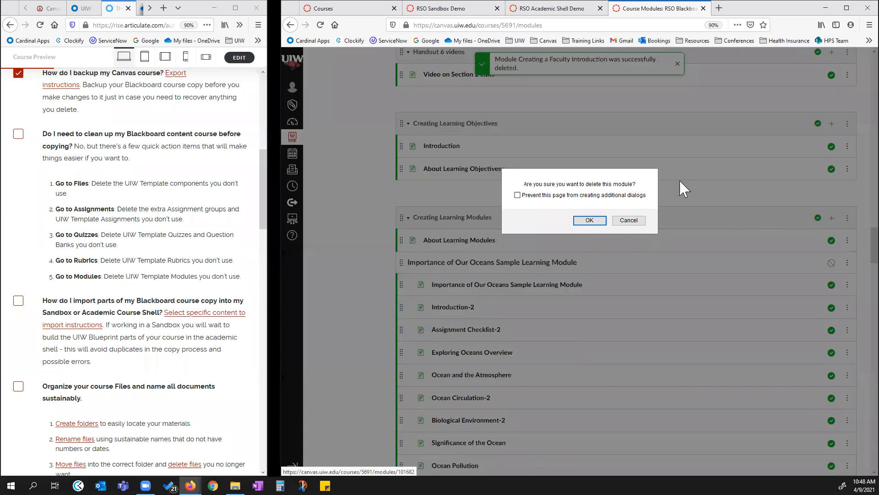
click(590, 221)
Delete the Creating Learning Modules and Creating Folders modules, including their ocean-themed sample pages.
click(848, 124)
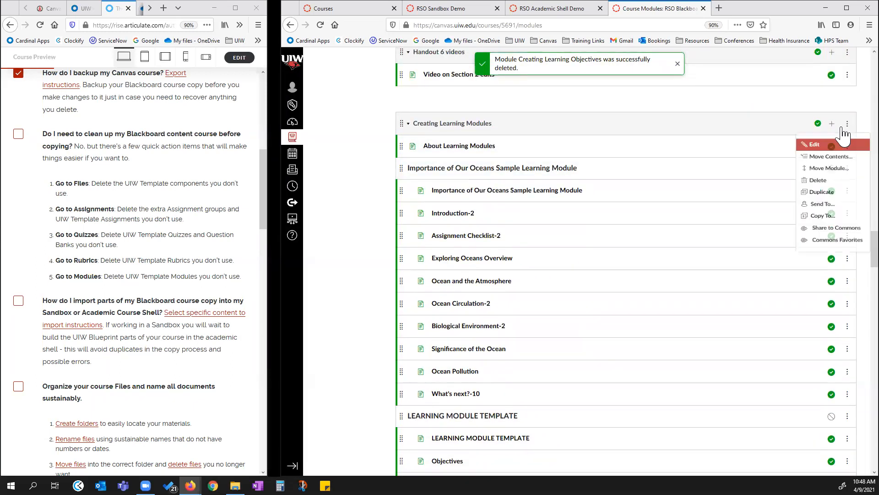
click(817, 188)
click(595, 219)
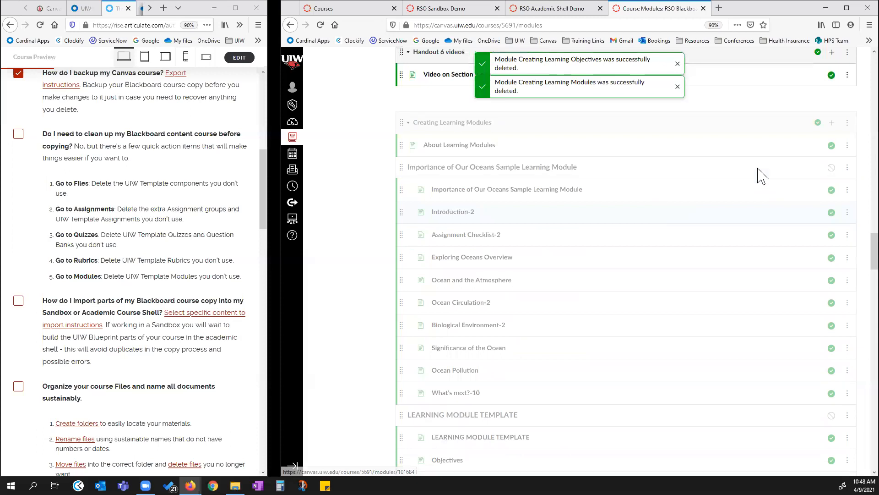
click(848, 125)
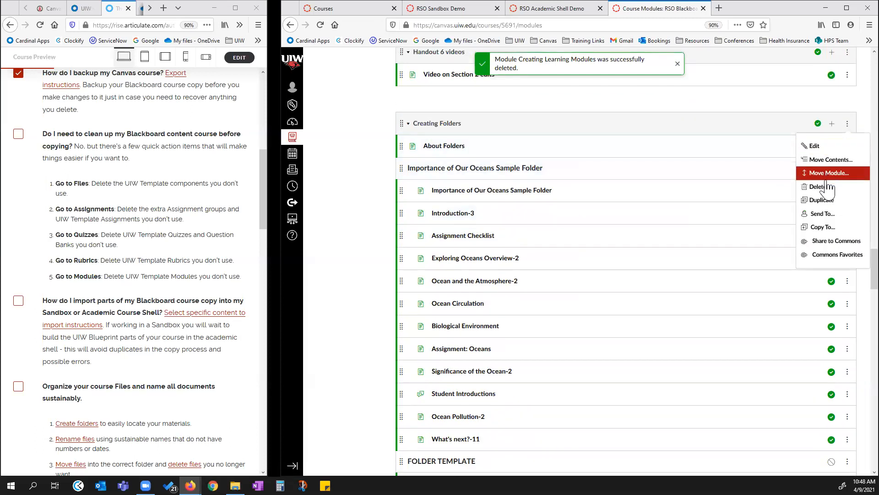
click(807, 187)
click(587, 221)
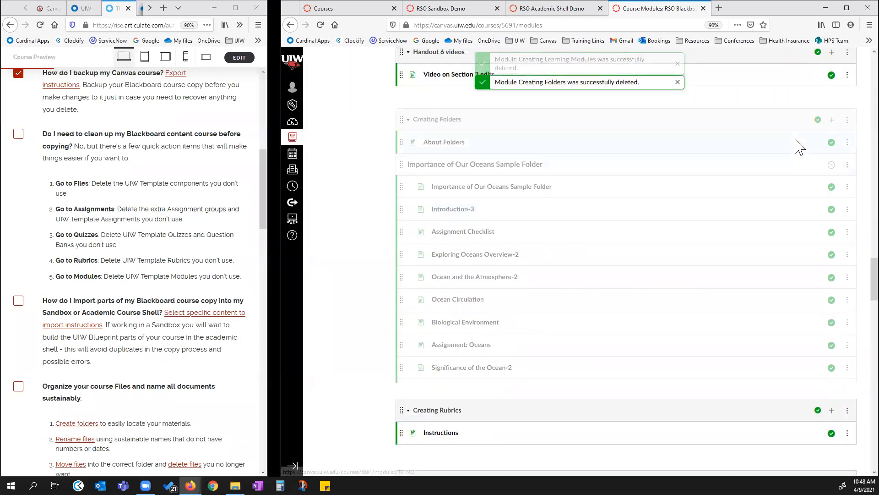
Delete the Creating Rubrics module and the Creating and Developing Groups module.
click(847, 125)
click(765, 135)
click(847, 124)
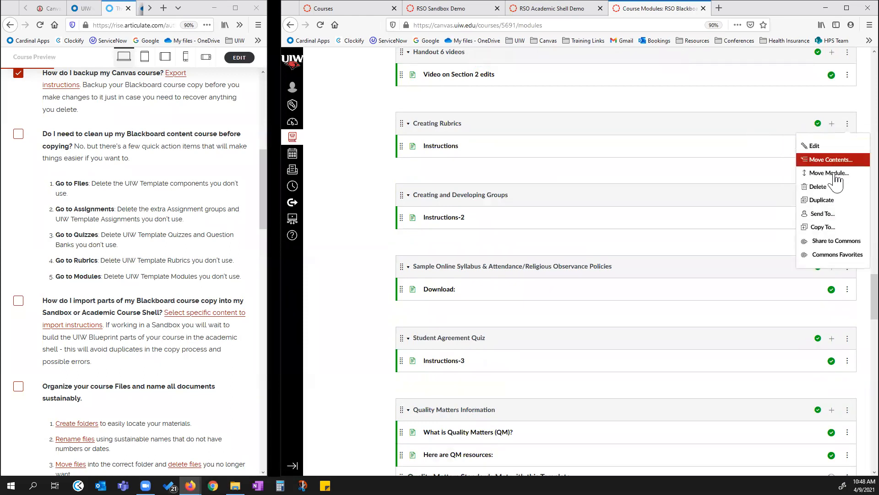
click(818, 186)
click(578, 222)
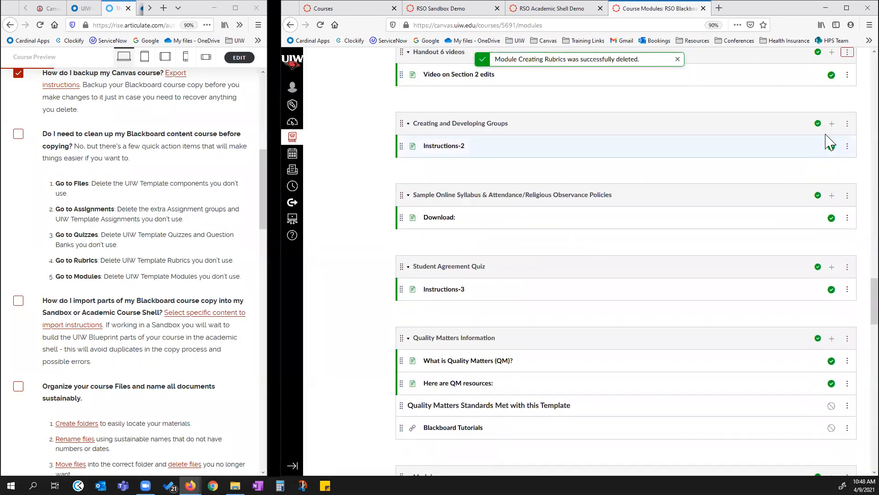
click(848, 124)
click(816, 186)
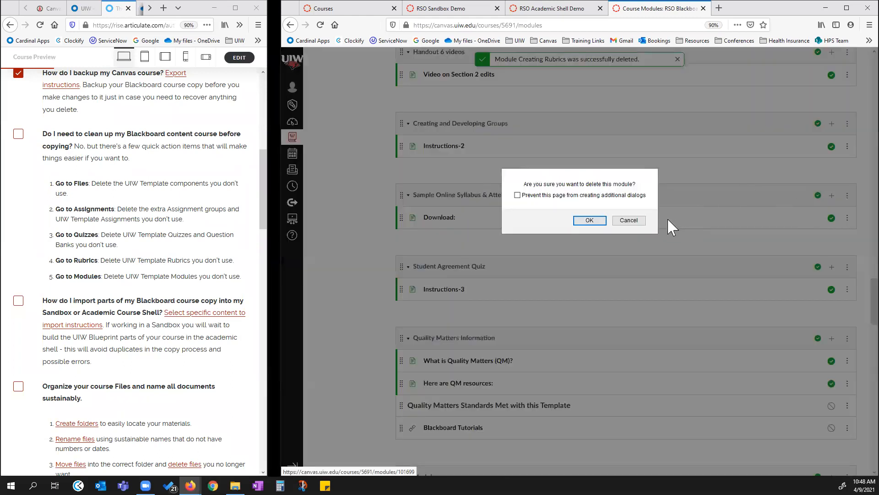
click(598, 220)
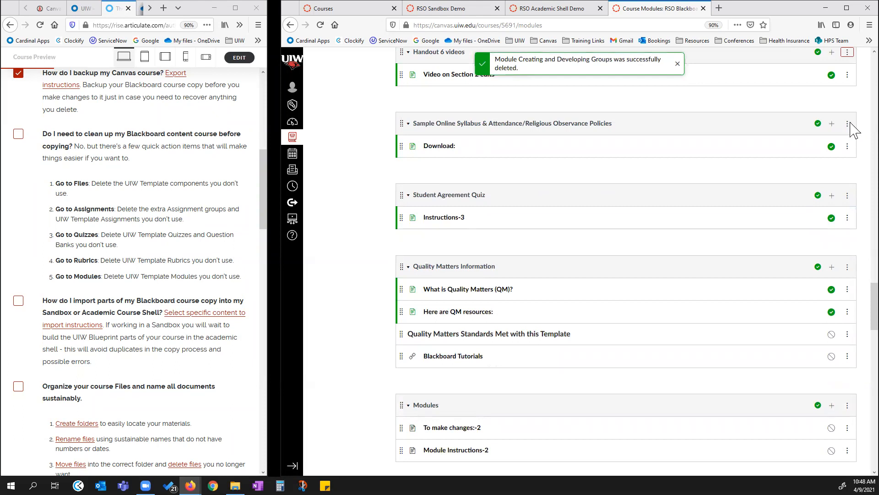
Delete the Sample Online Syllabus & Attendance/Religious Observance Policies and Quality Matters Information modules, keeping the Student Agreement Quiz module.
click(848, 124)
click(822, 188)
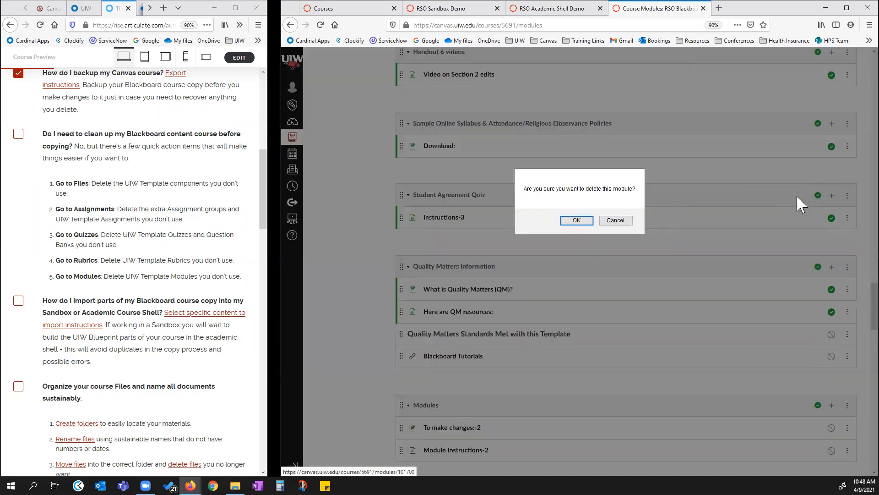
click(578, 221)
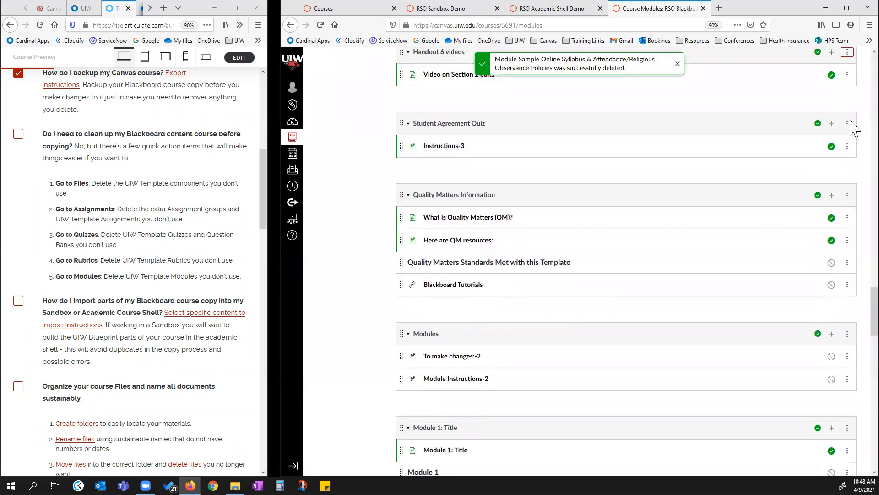
click(847, 197)
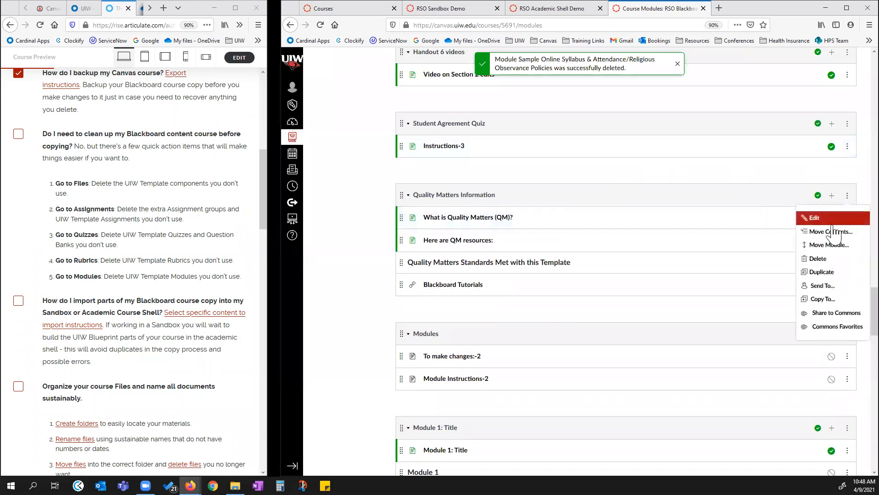
click(822, 260)
click(571, 221)
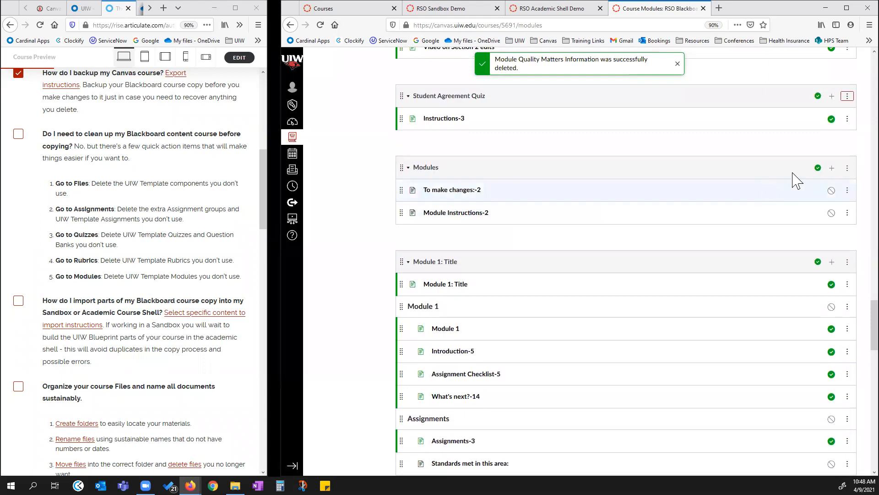
Delete the template module named Modules and the Module 1: Title module below Student Agreement Quiz.
click(847, 168)
click(820, 232)
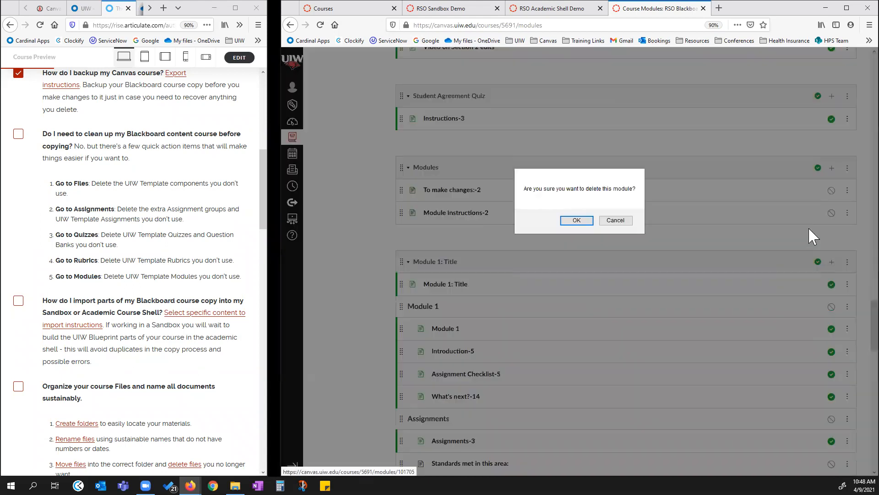
click(568, 224)
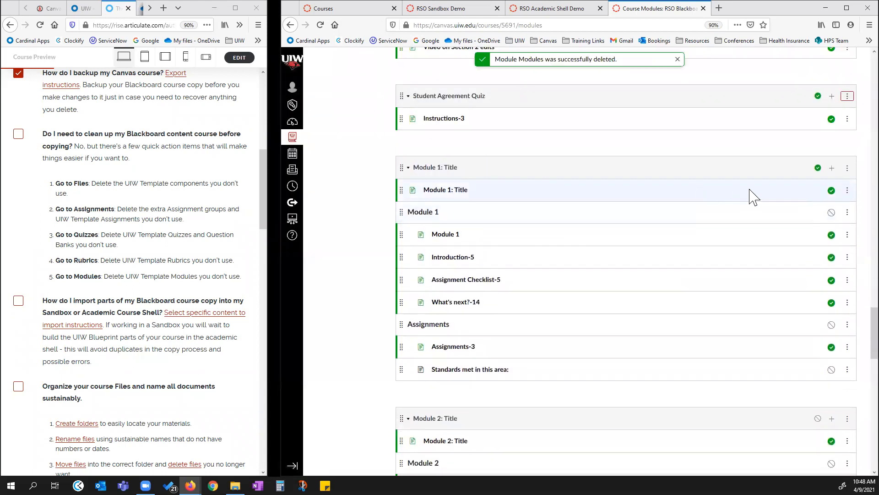
click(848, 167)
click(820, 231)
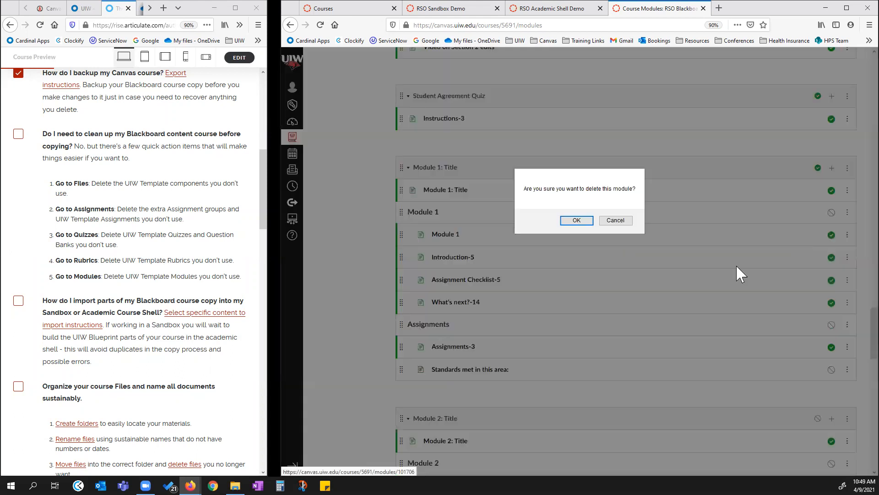
click(579, 223)
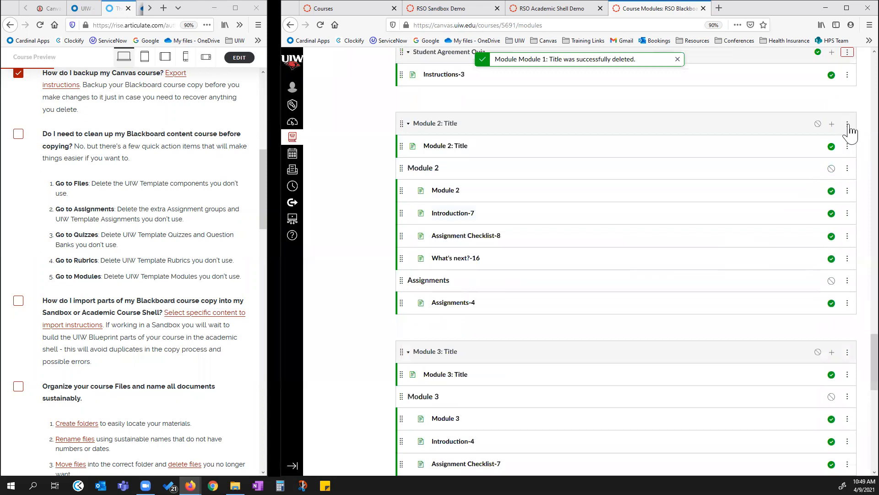
Delete the Module 2: Title and Module 3: Title template modules.
click(847, 124)
click(817, 188)
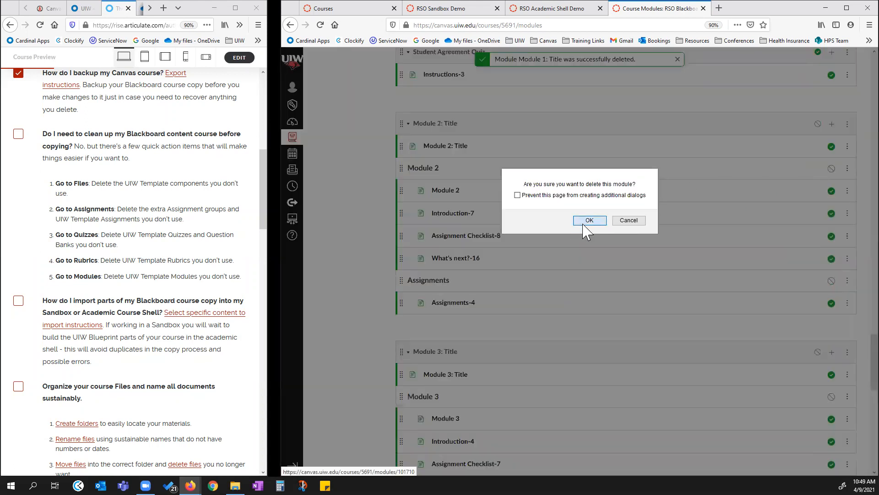
click(585, 222)
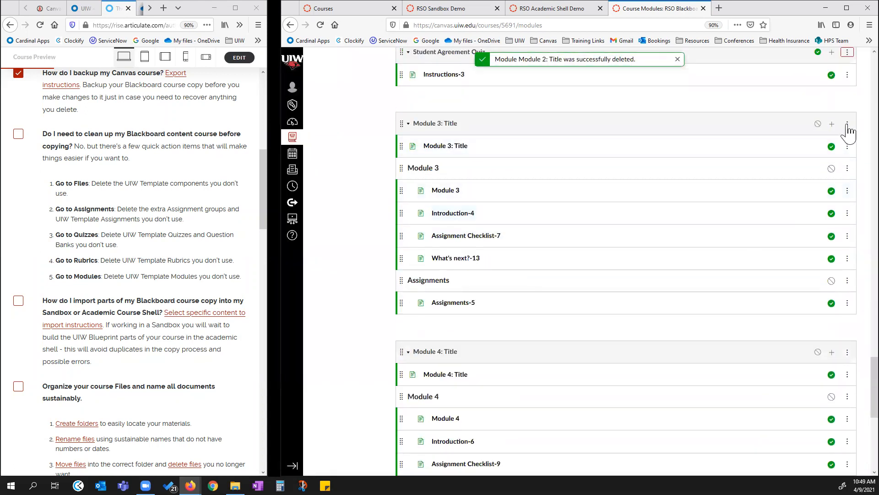
click(847, 124)
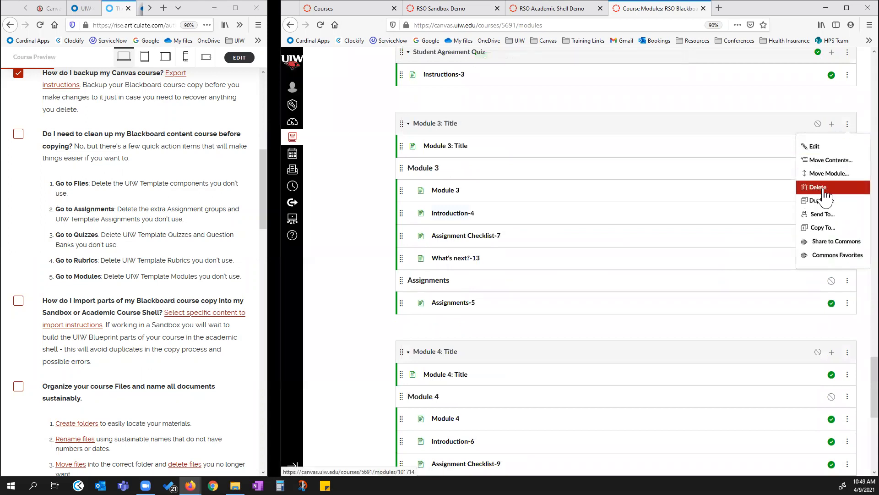
click(818, 188)
click(577, 220)
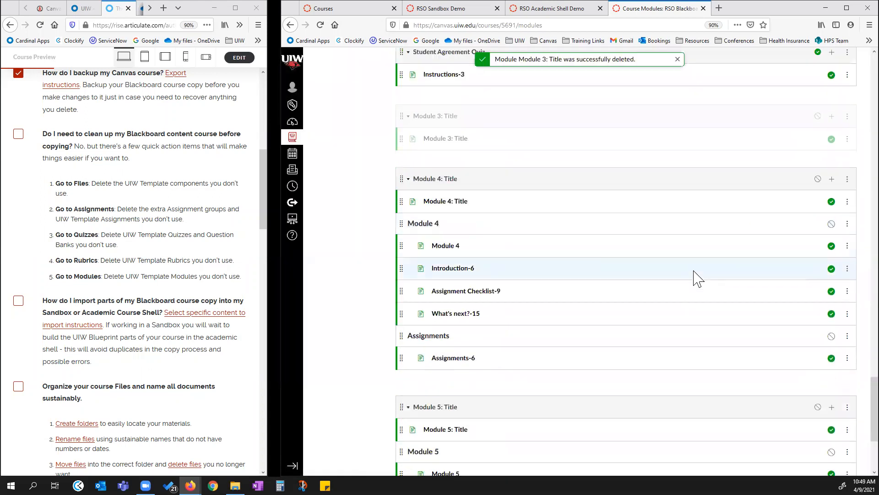
Delete the Module 4: Title and Module 5: Title template modules at the end of the module list.
click(848, 124)
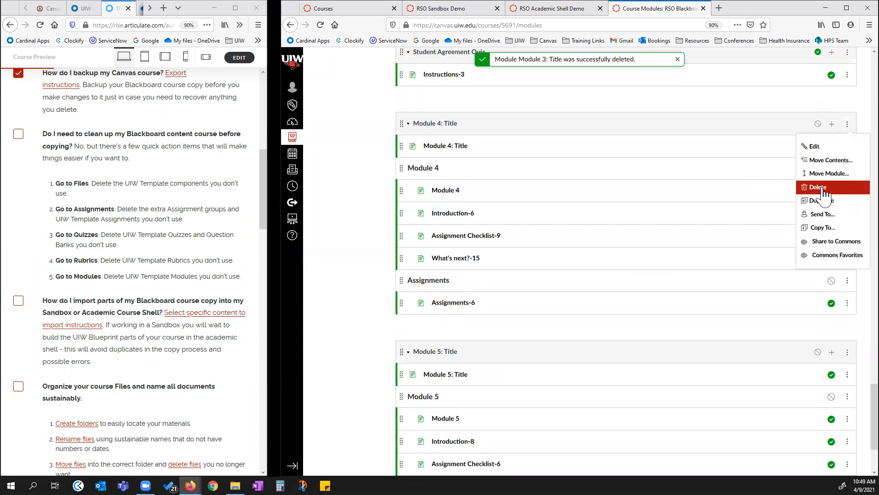
click(809, 188)
click(587, 222)
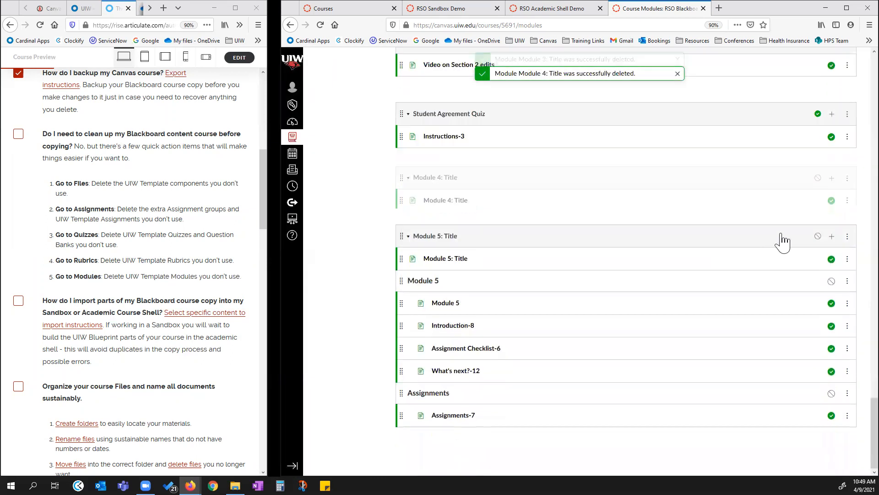
click(847, 236)
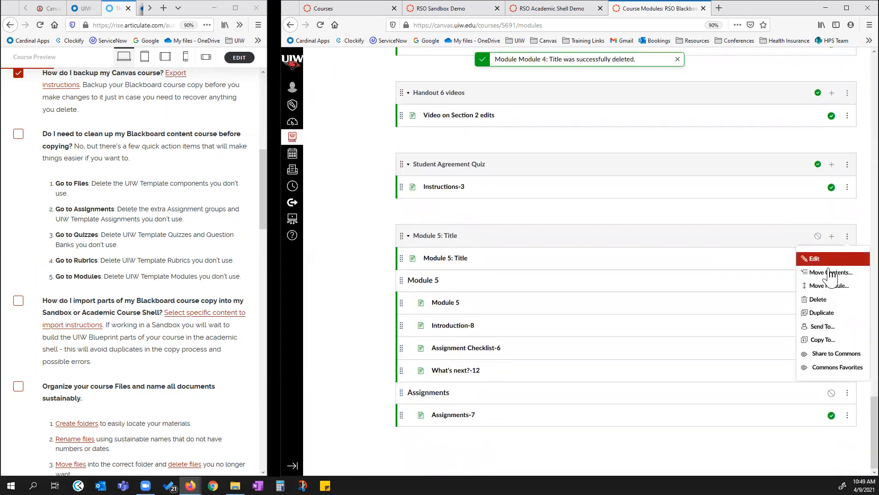
click(819, 300)
click(576, 222)
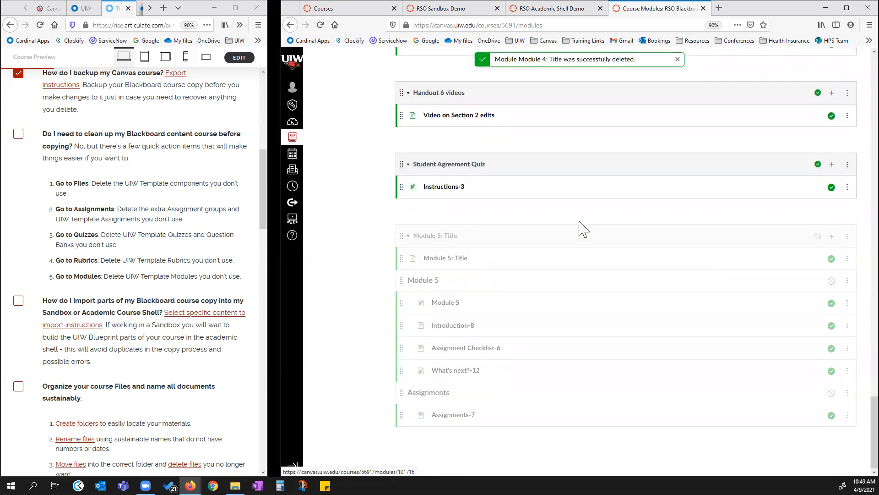
Mark the Blackboard content cleanup question as done in the training checklist and highlight the next question about importing parts of the course copy.
scroll(672, 287, up, 15)
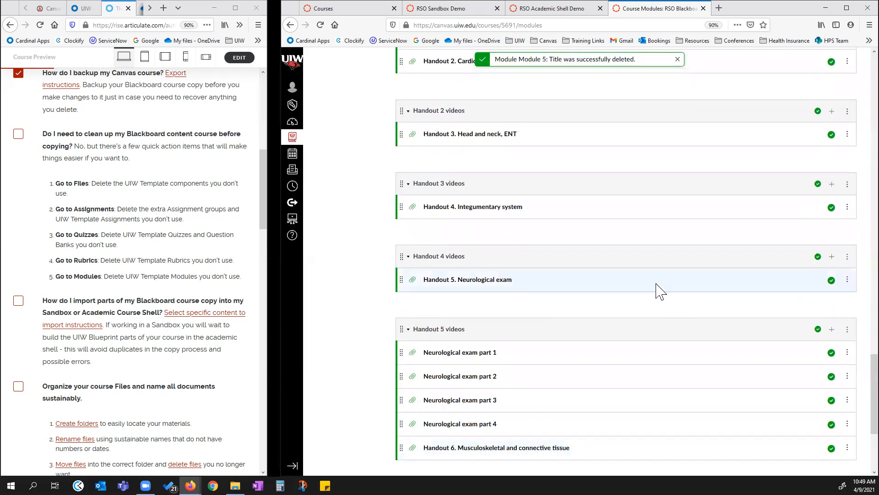
scroll(704, 250, up, 20)
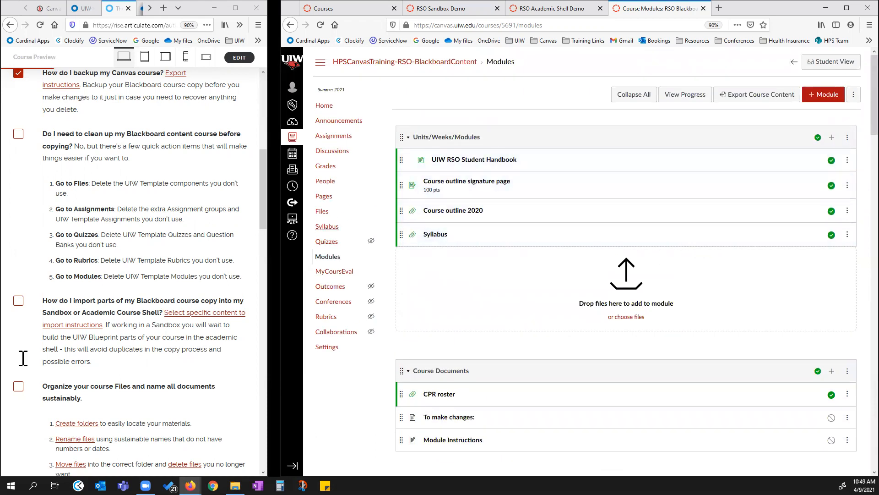
click(18, 135)
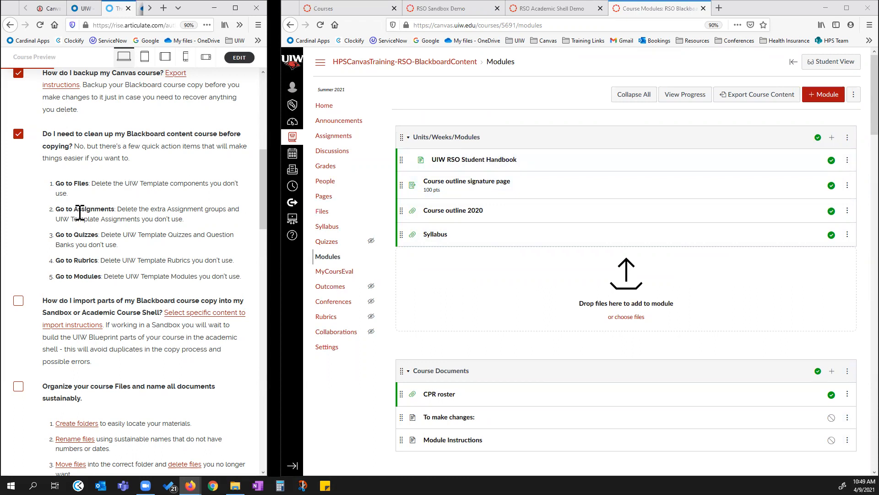
drag(60, 300, 145, 315)
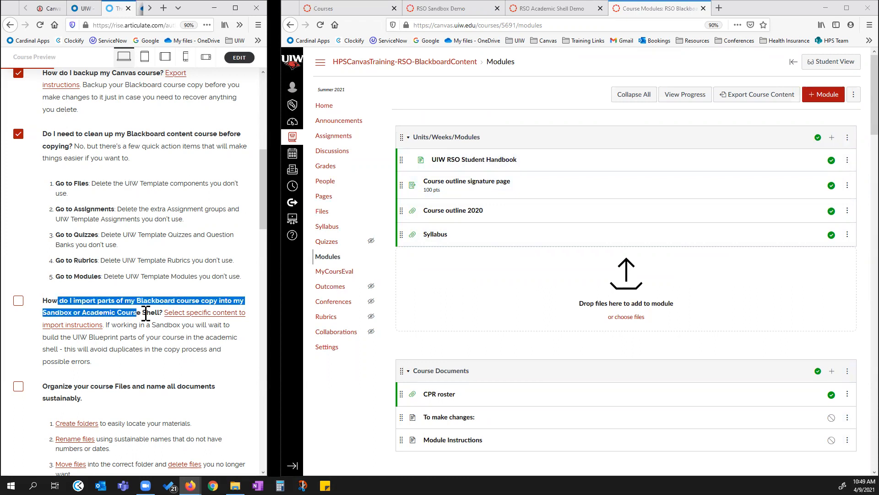
click(143, 332)
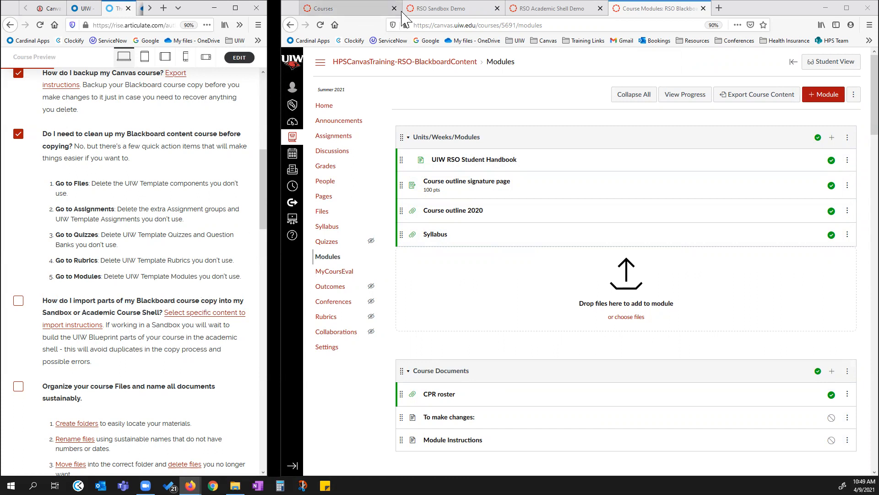
In the RSO Sandbox Demo course, open the content selection for the RSO Blackboard Content copy job dated Apr 1 at 1:33pm.
click(446, 10)
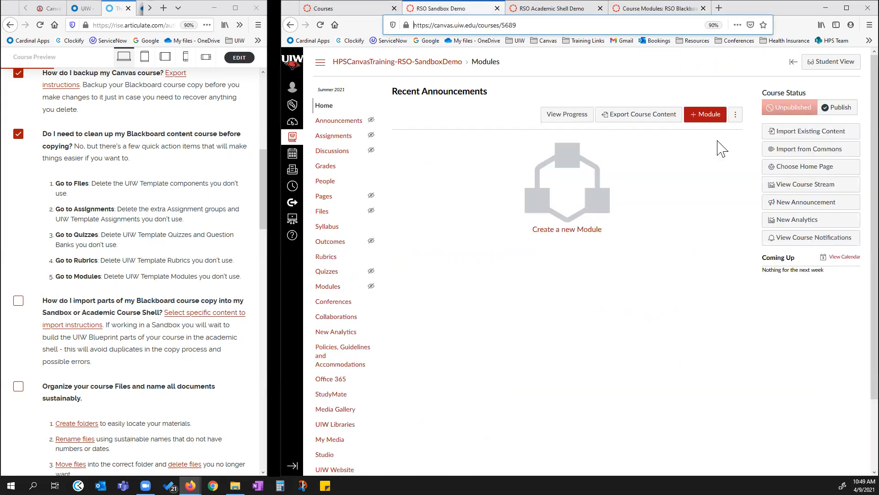
scroll(357, 426, down, 3)
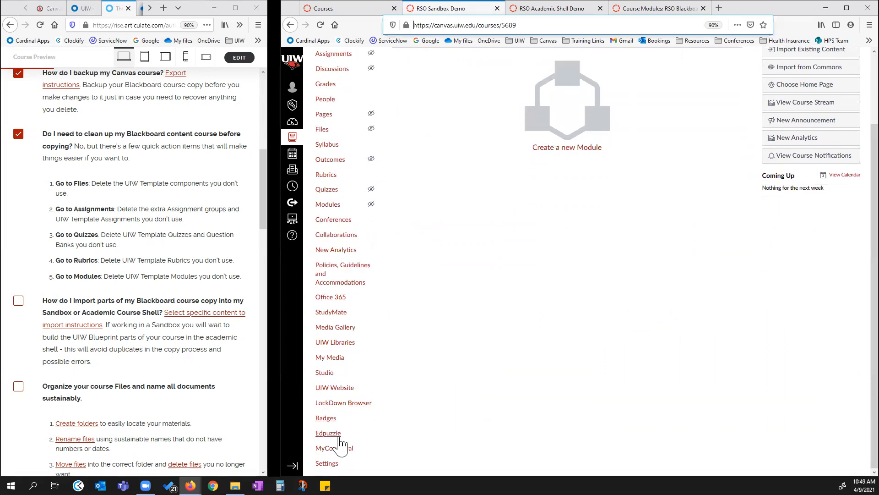
click(326, 463)
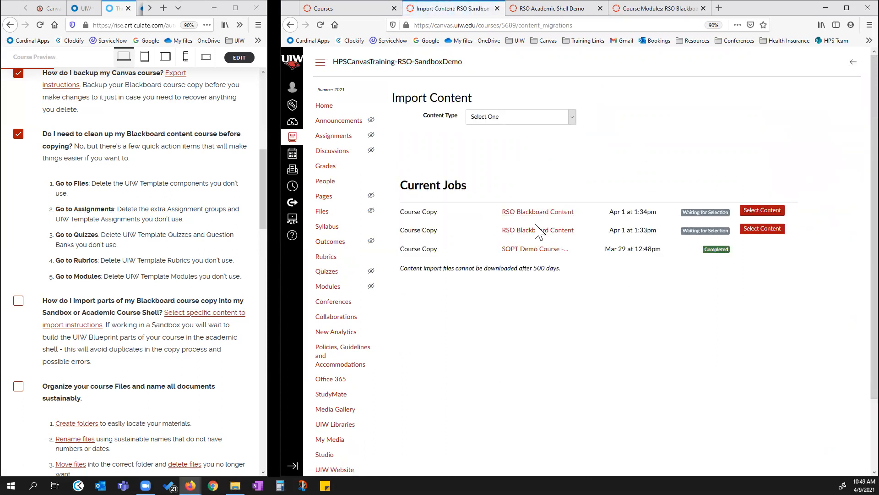
click(763, 228)
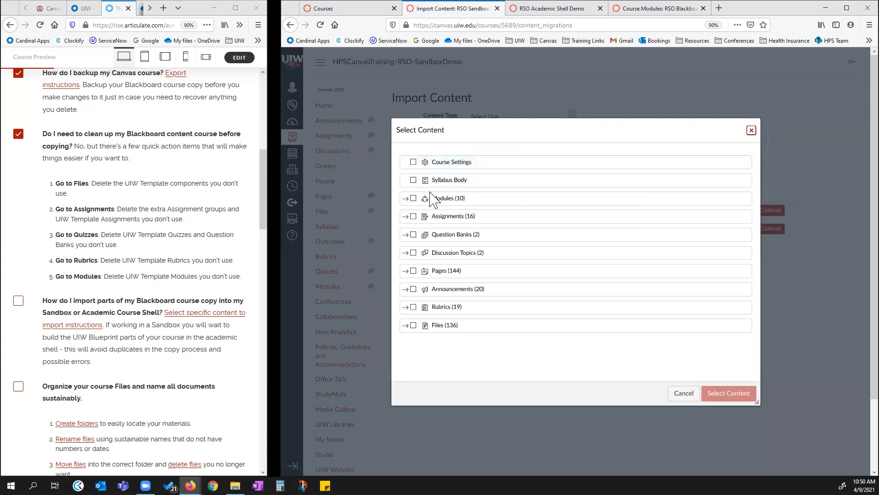
Include all Modules and all Assignments in the content being imported into the Sandbox.
click(405, 198)
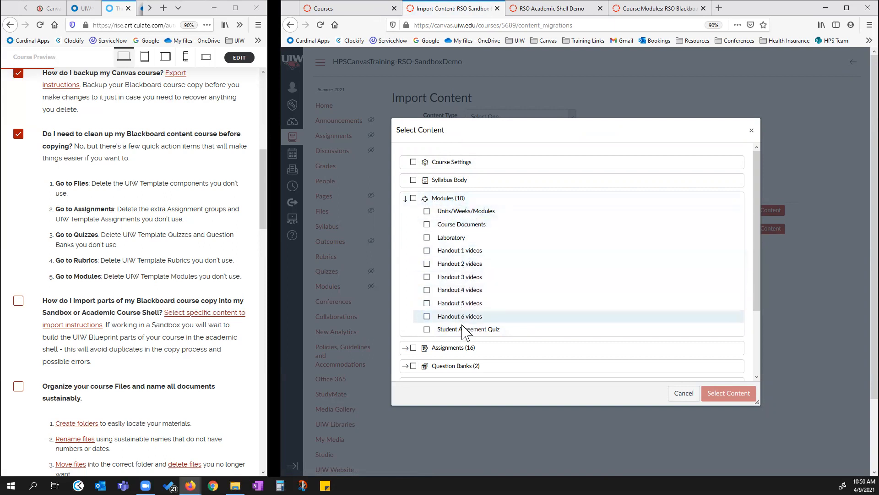
click(414, 200)
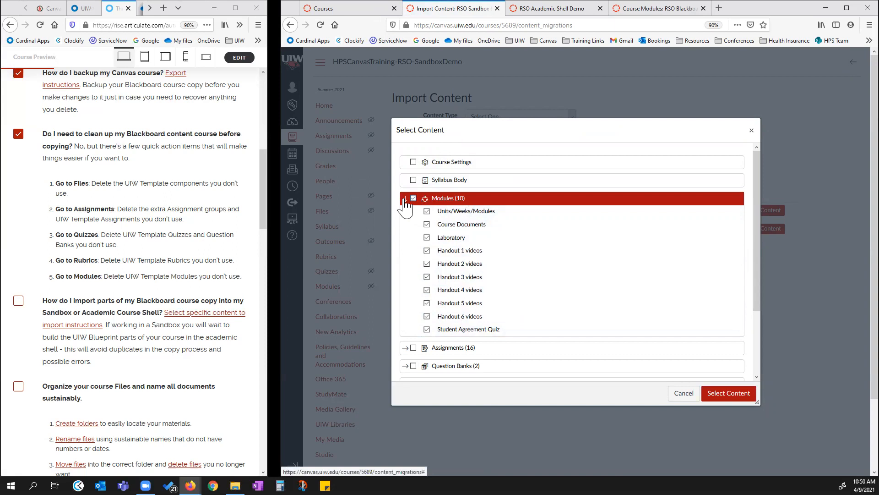
click(405, 201)
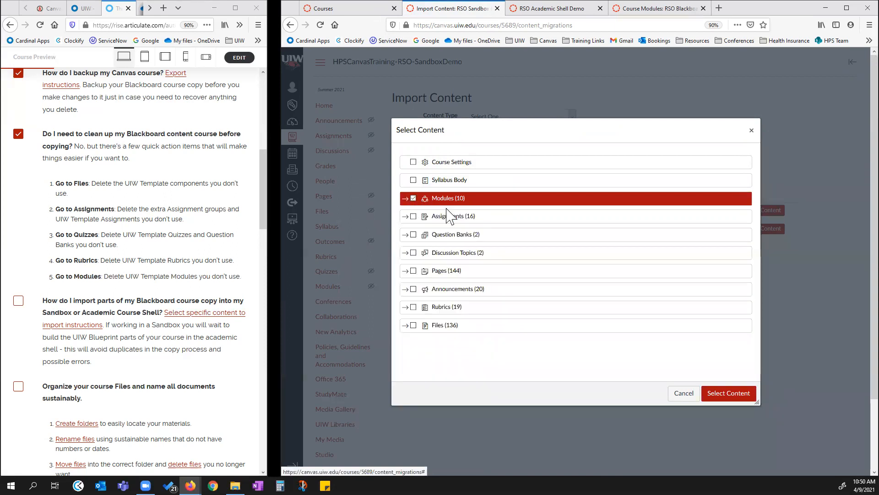
click(414, 217)
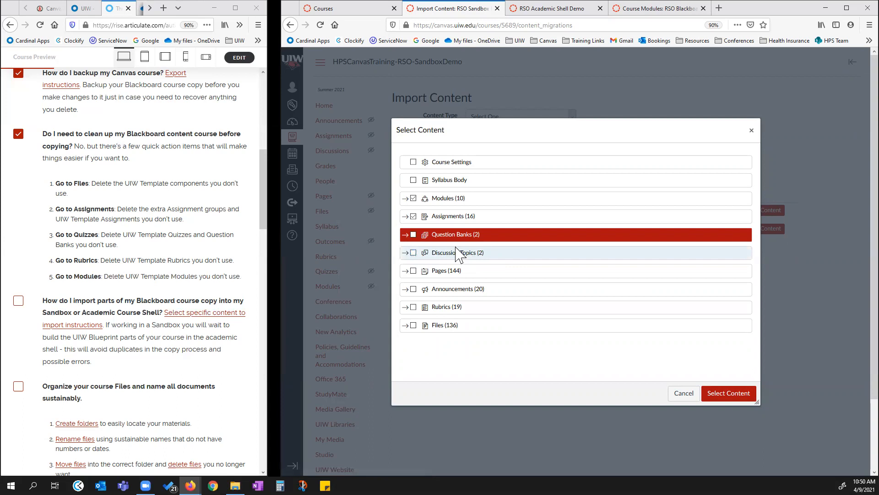
Inspect the Discussion Topics and Pages lists without selecting anything, and include all Announcements in the Sandbox import.
click(406, 253)
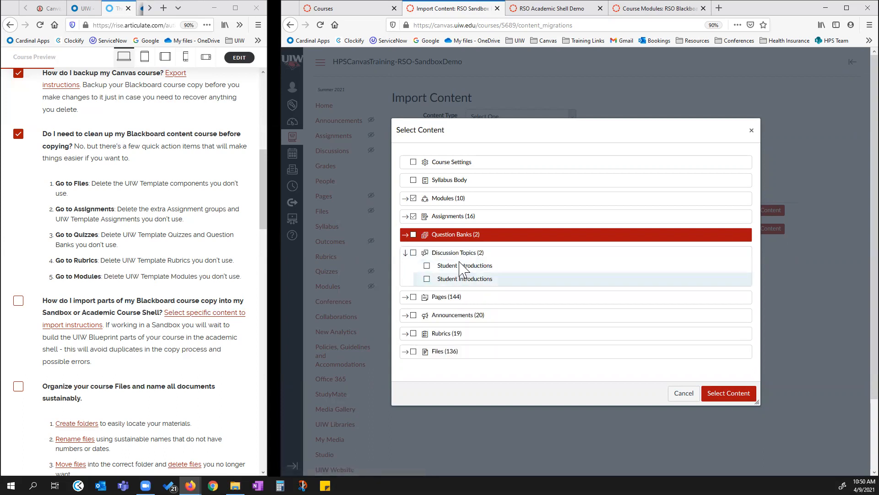
click(406, 252)
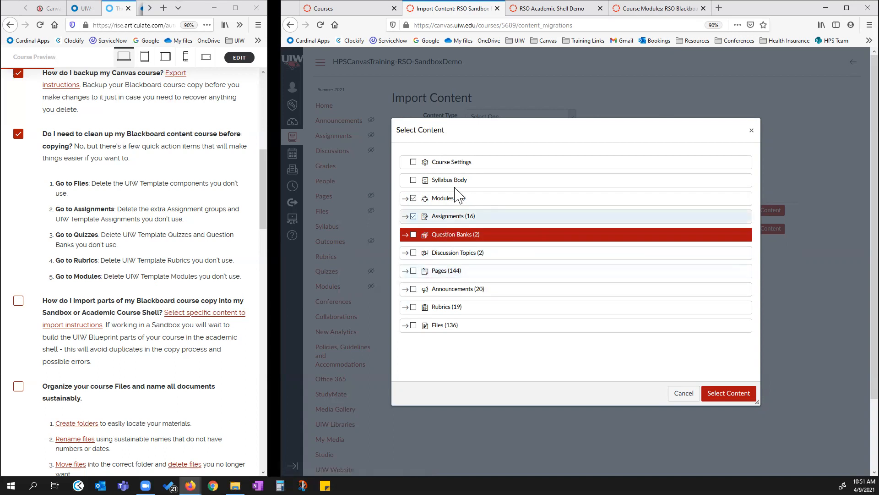
click(406, 271)
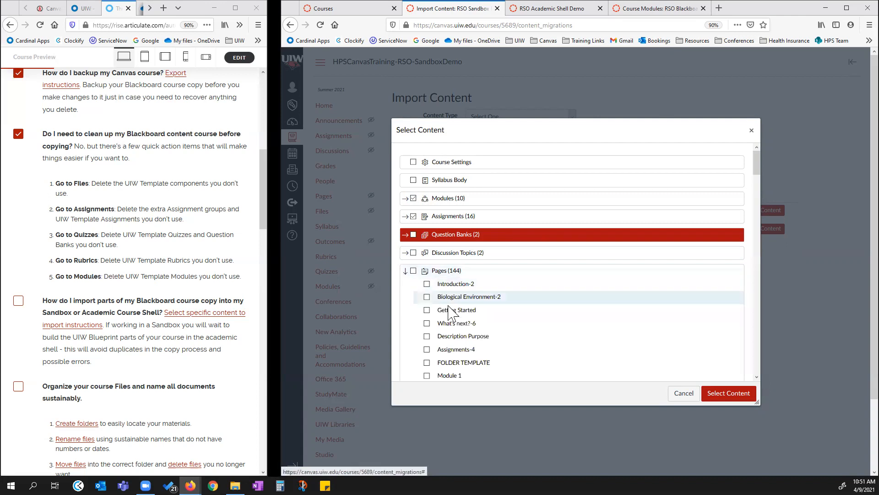
click(406, 272)
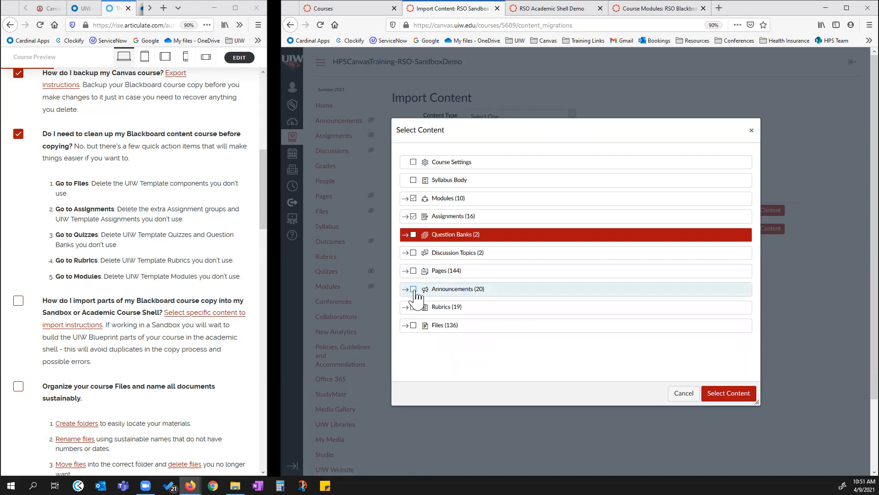
click(414, 290)
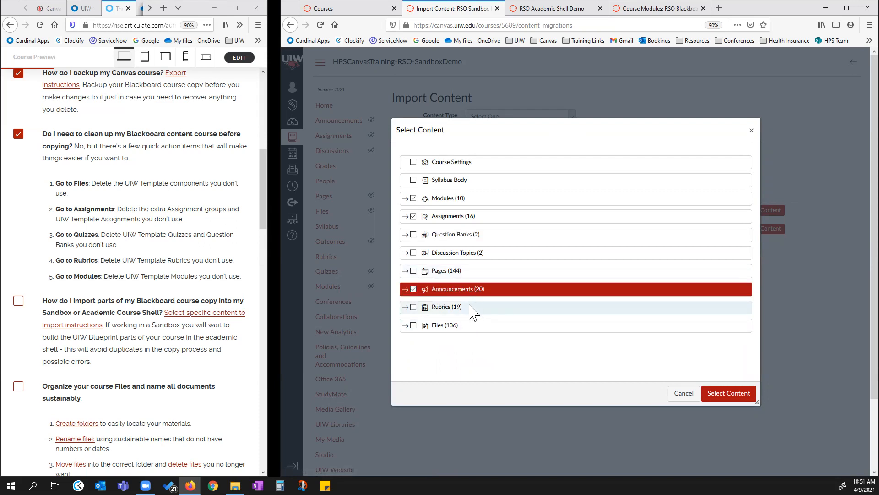
Include only Global and Historical Consciousness Rubric (1) and Final Presentation Rubric from the Rubrics in the import.
click(406, 308)
scroll(548, 252, down, 3)
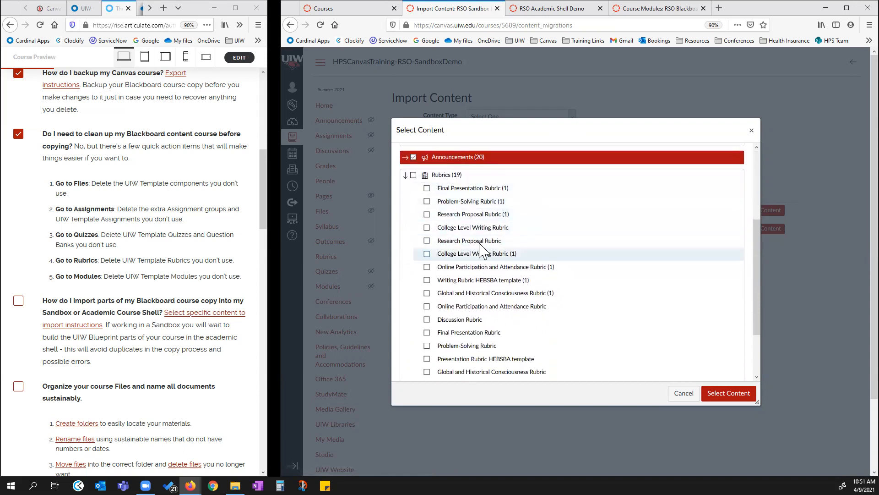
scroll(490, 266, down, 1)
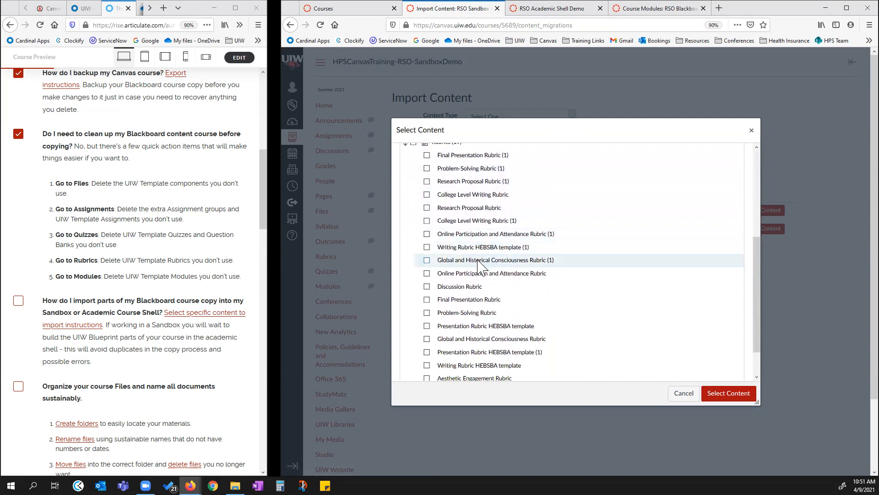
scroll(501, 334, down, 1)
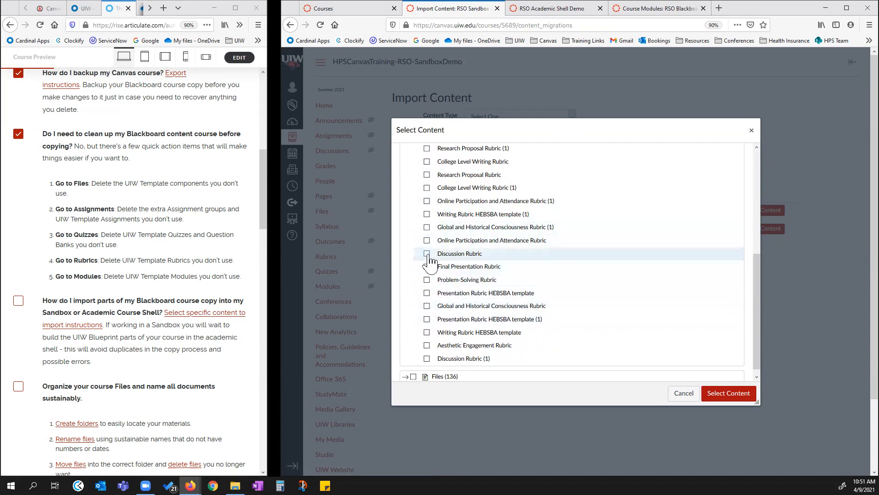
click(427, 227)
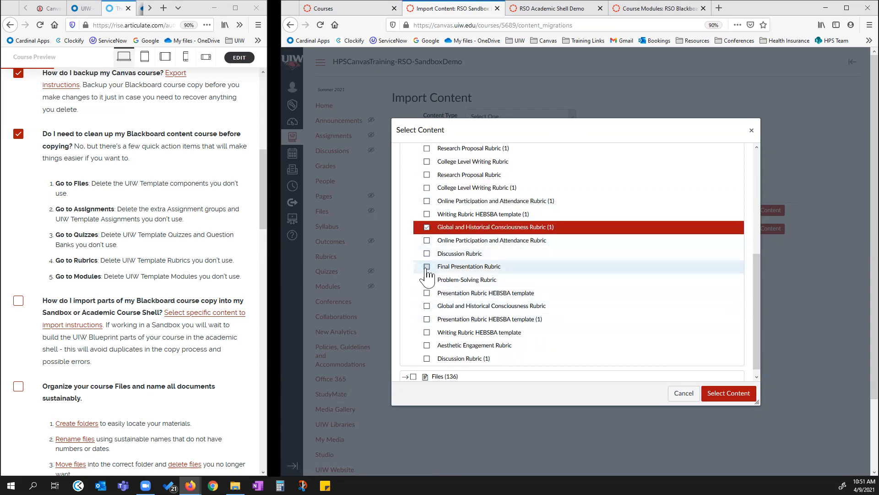
click(427, 267)
Include all Files, collapse the Rubrics list, and start importing the selected content into the Sandbox.
scroll(432, 305, down, 5)
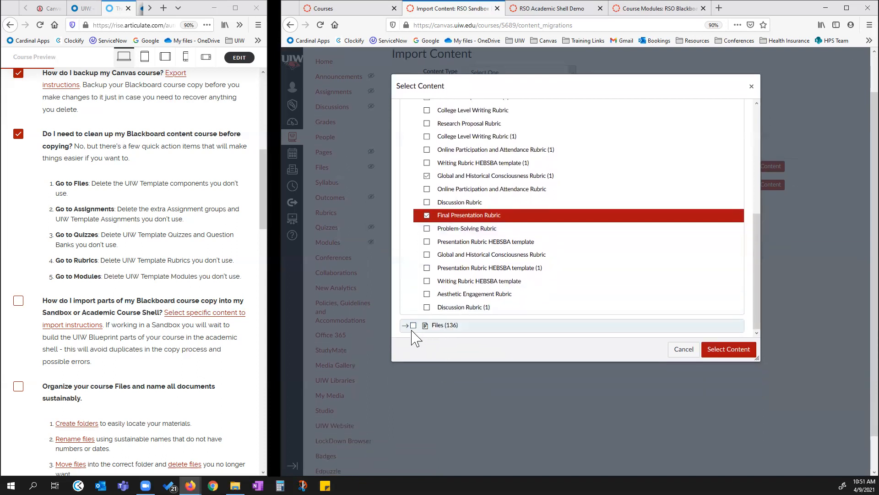
click(414, 326)
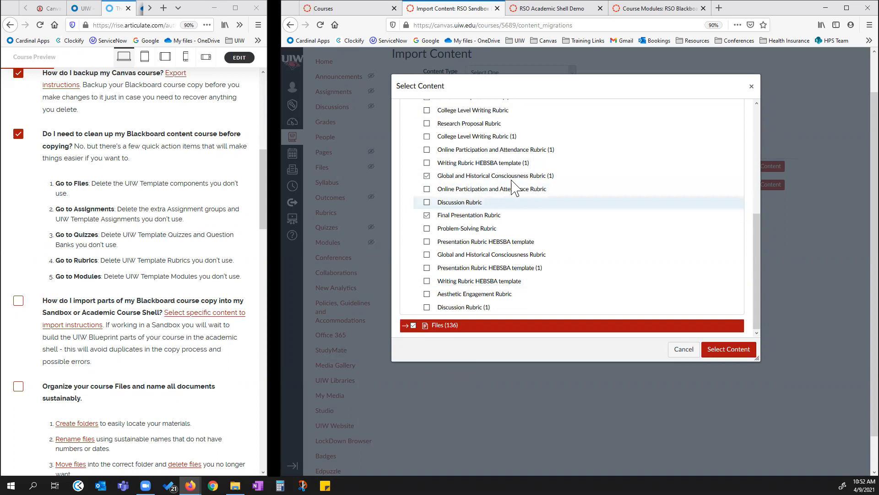
scroll(500, 236, up, 1)
scroll(501, 236, up, 5)
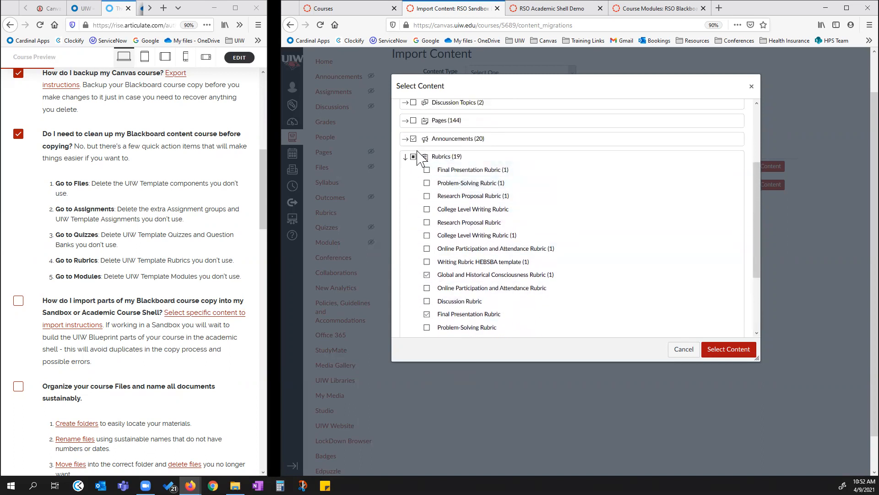
click(406, 158)
click(442, 156)
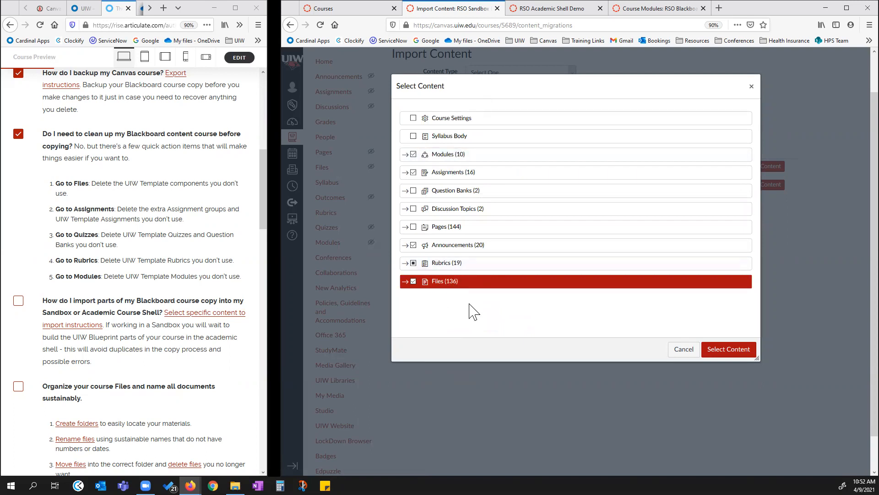
click(734, 355)
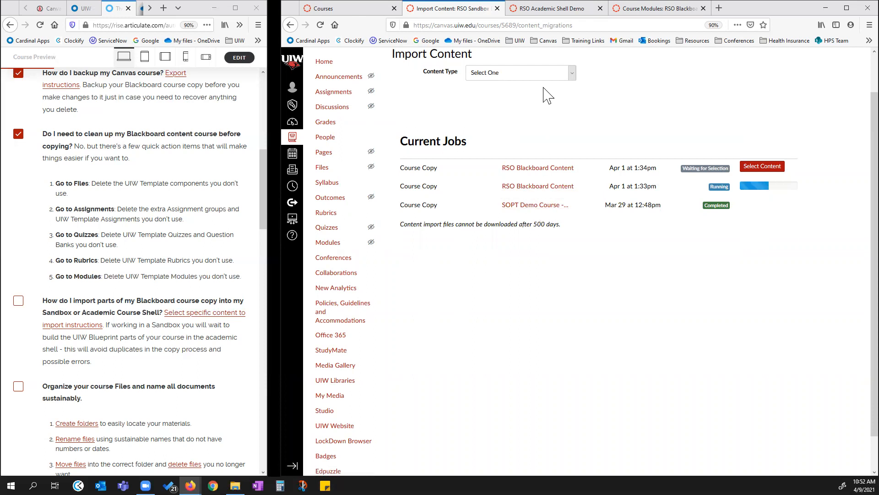
In the RSO Academic Shell Demo course, open the course content import and set the content type to Copy a Canvas Course.
click(558, 11)
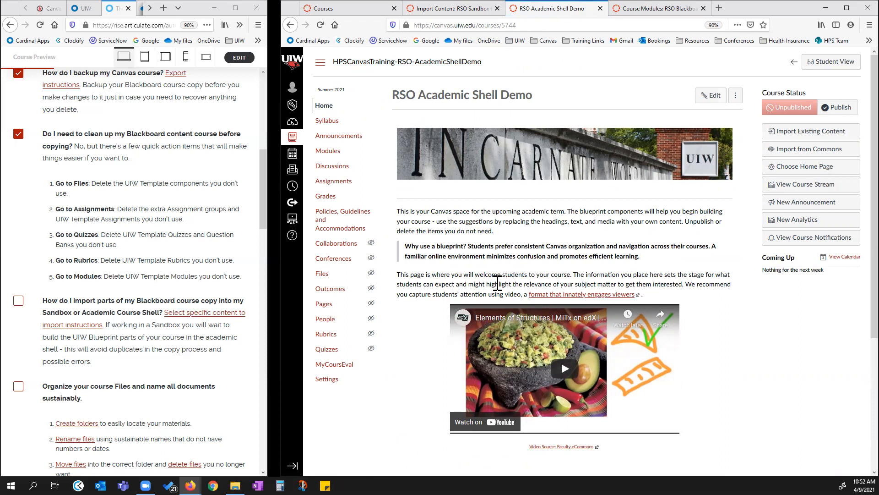
click(323, 382)
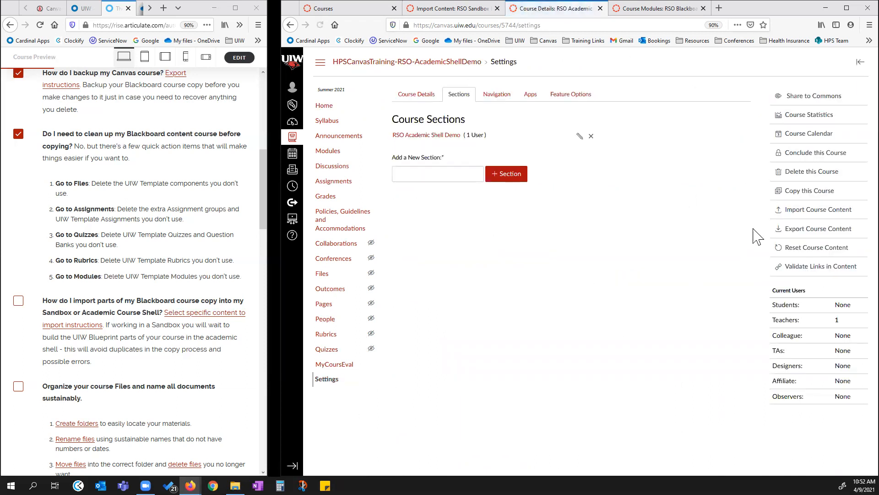
click(799, 211)
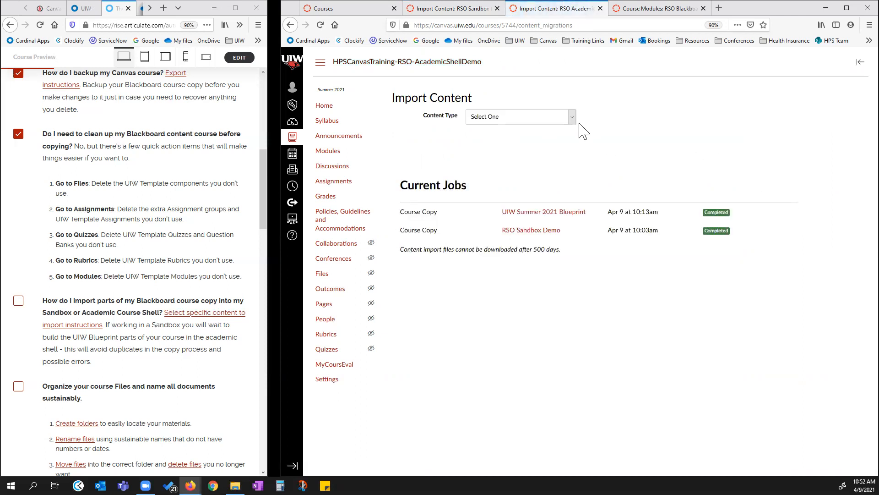
click(572, 117)
click(515, 142)
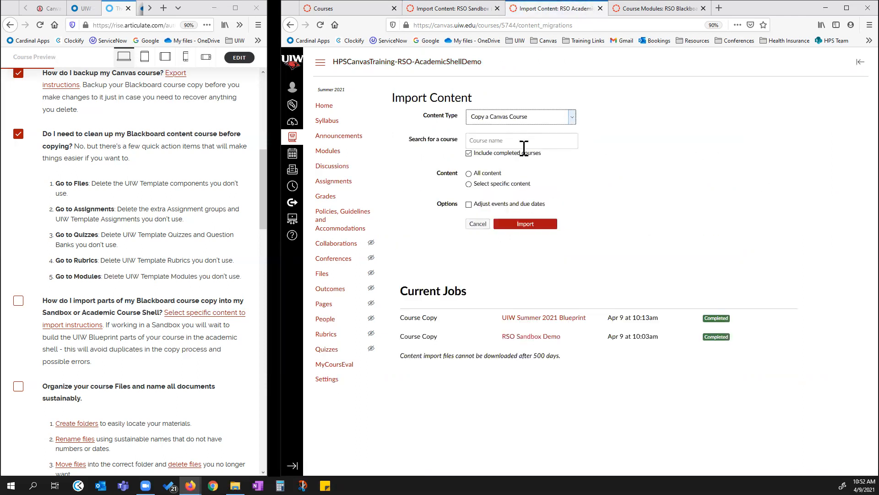
Create a specific-content import from the RSO Blackboard Content course, and view its selectable content categories without choosing any.
click(536, 142)
text(RSO)
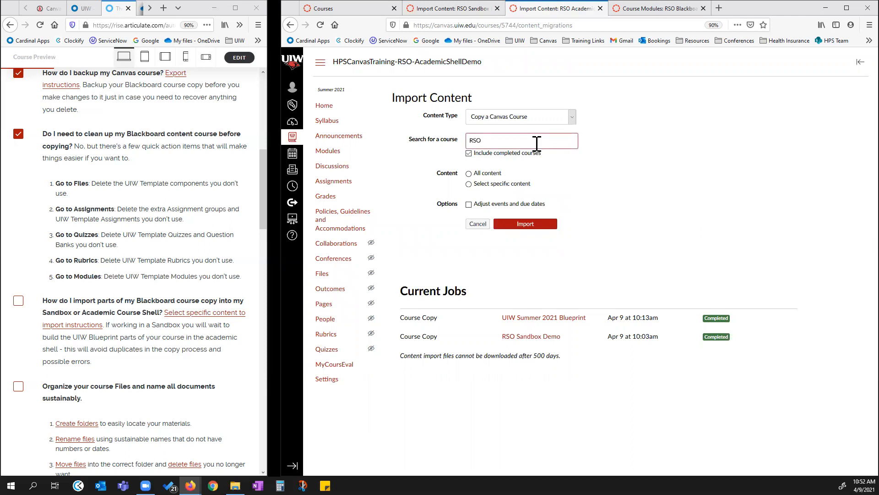
text( B)
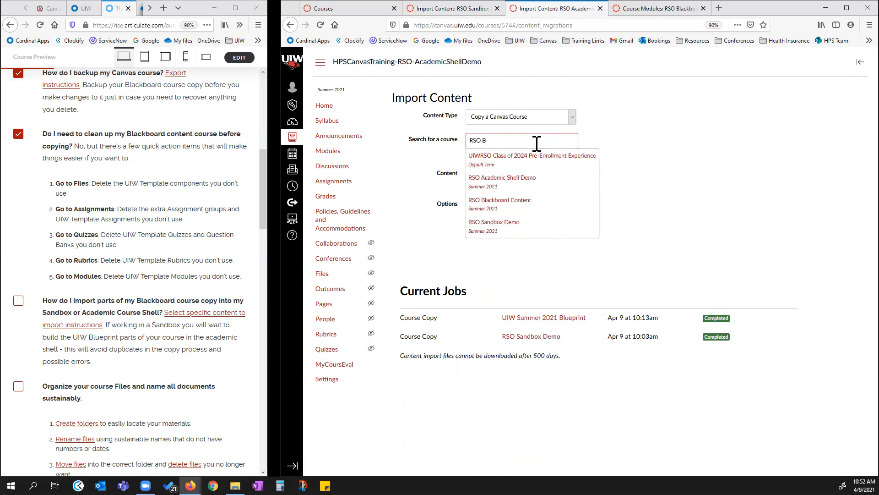
text(lac)
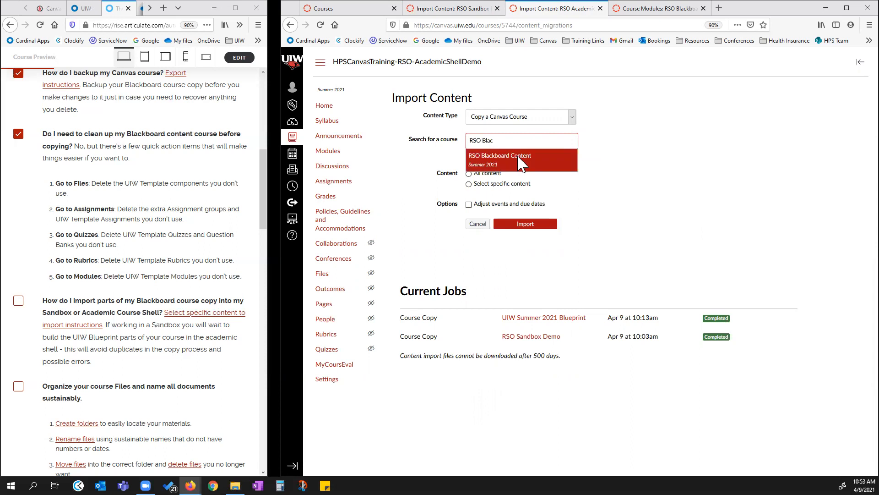
click(519, 161)
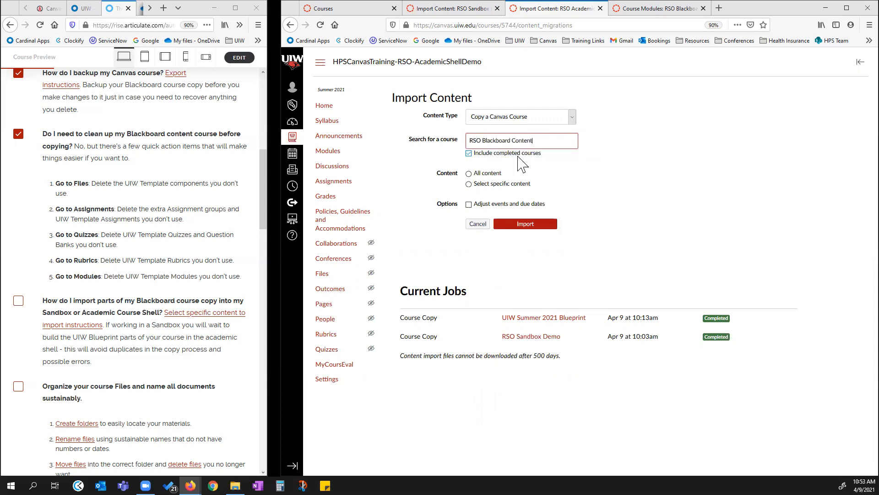
click(469, 184)
click(527, 227)
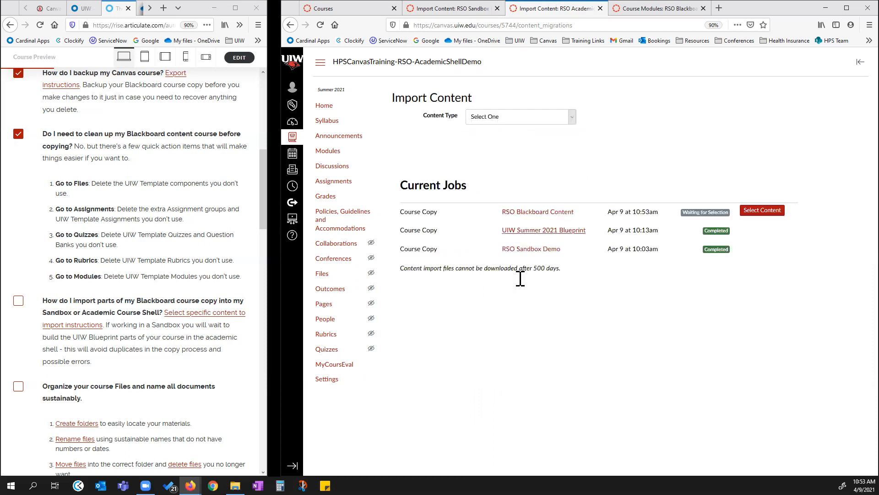
click(772, 211)
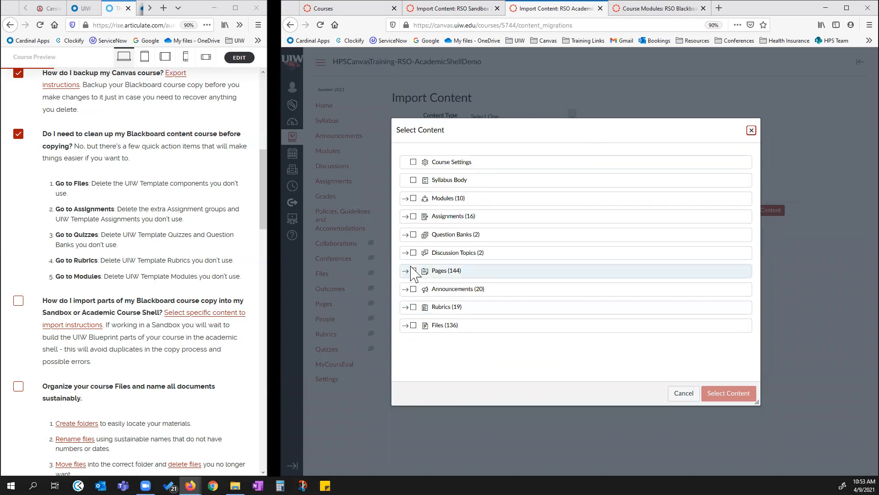
click(683, 395)
Detach the RSO Academic Shell Demo import page into its own window and arrange it beside the other Canvas window.
drag(535, 9, 572, 10)
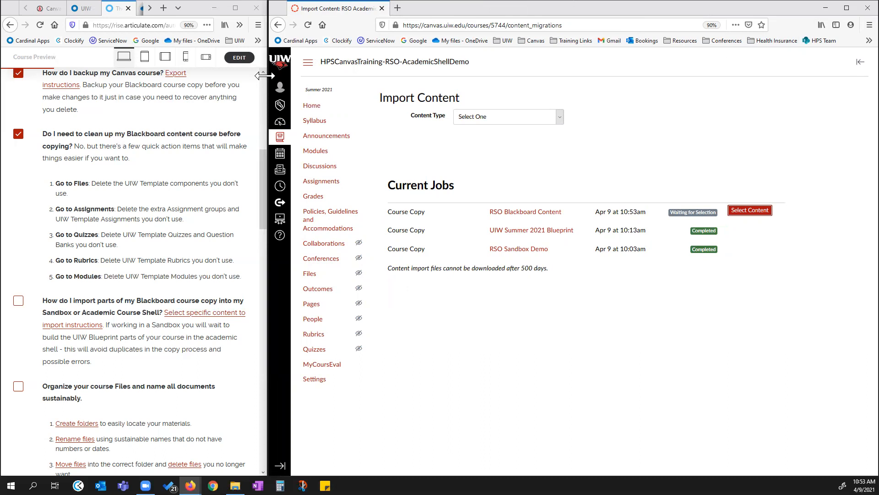
drag(265, 75, 443, 78)
click(366, 7)
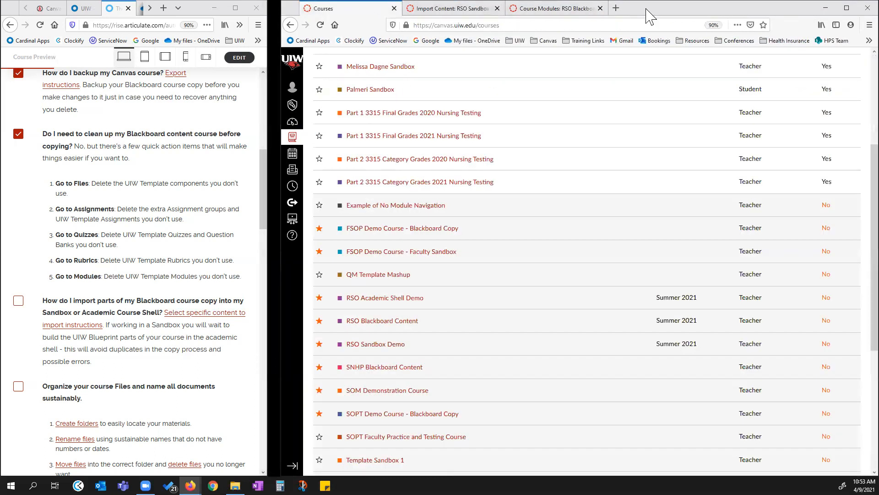
drag(647, 16, 225, 112)
Show the RSO Sandbox Demo and RSO Academic Shell Demo home pages side by side at full window height for comparison.
click(137, 114)
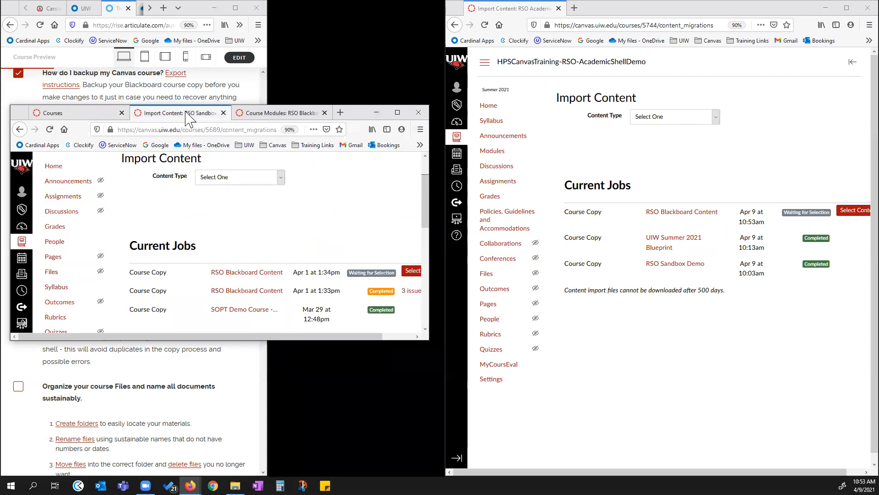
click(53, 166)
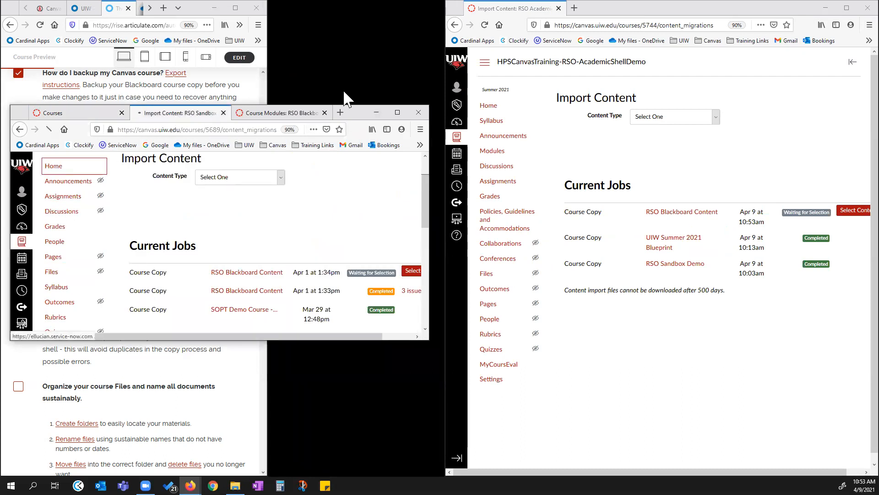
double_click(351, 105)
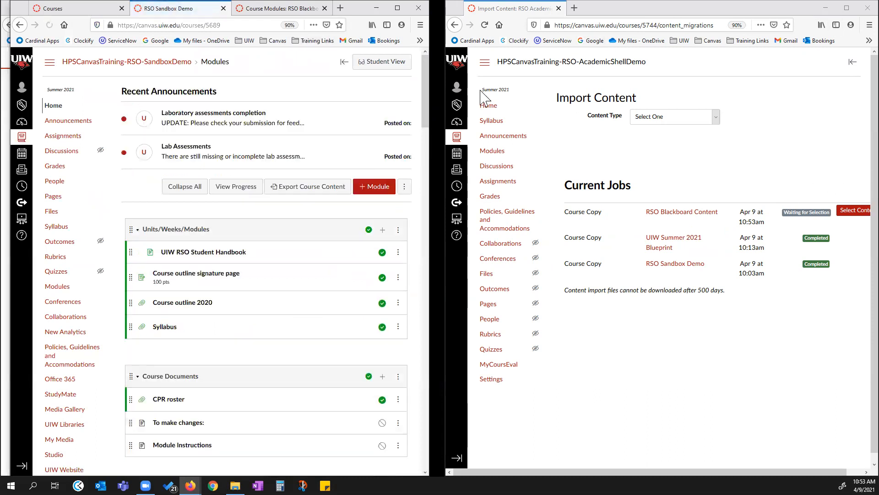
click(493, 109)
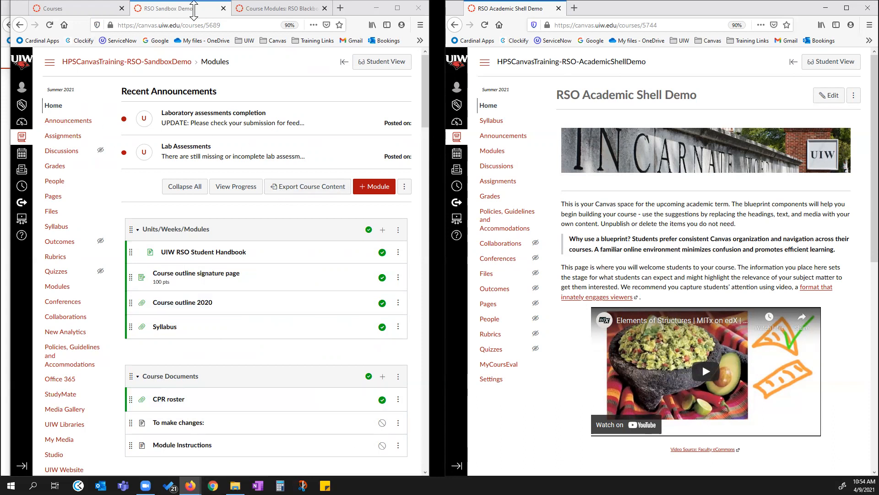
Merge the RSO Academic Shell Demo page back into the wide Canvas window and check off the Blackboard course copy import item.
drag(511, 10, 155, 10)
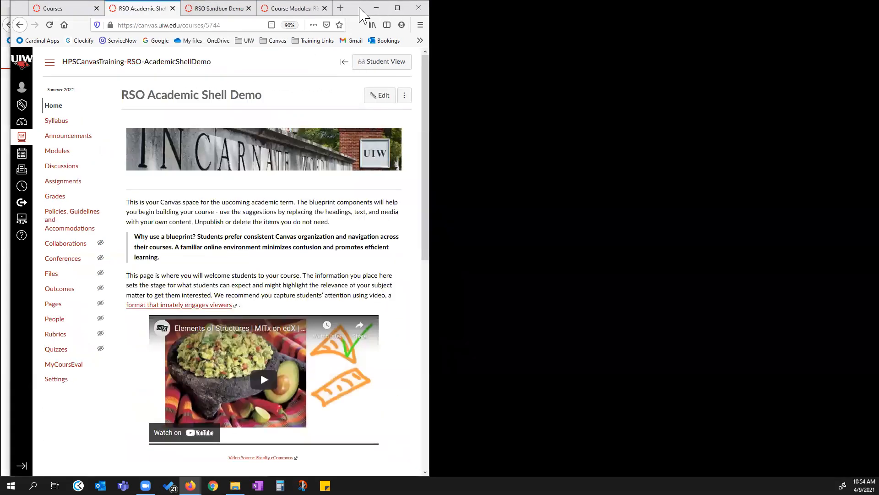
drag(360, 8, 878, 83)
click(18, 300)
click(18, 301)
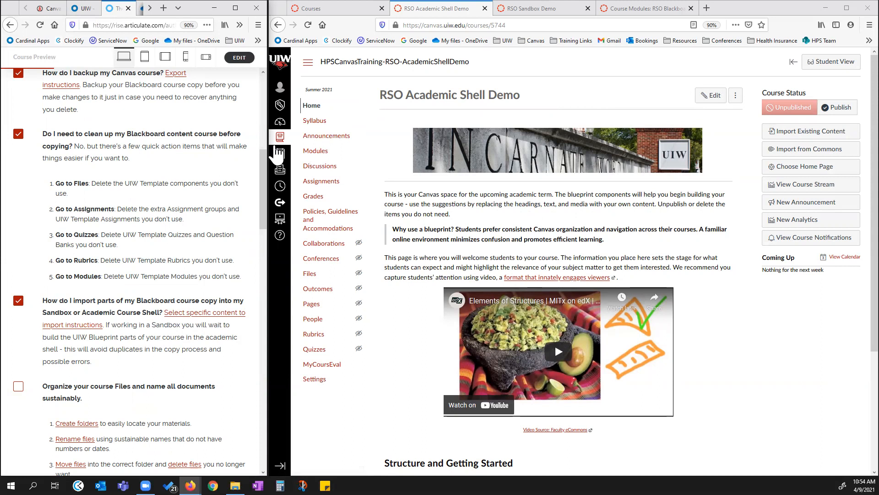
Open the Files areas of the RSO Academic Shell Demo and RSO Sandbox Demo courses, placing the Sandbox tab before the Academic Shell tab.
click(310, 275)
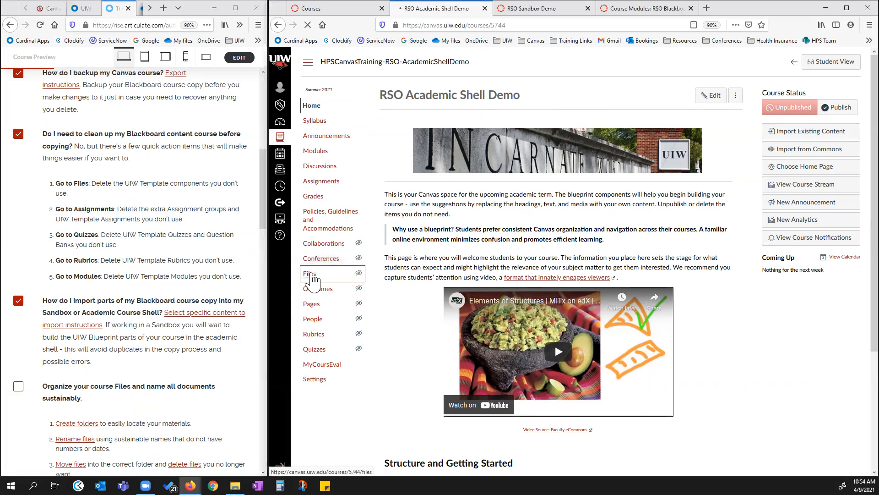
click(558, 14)
drag(559, 14, 453, 14)
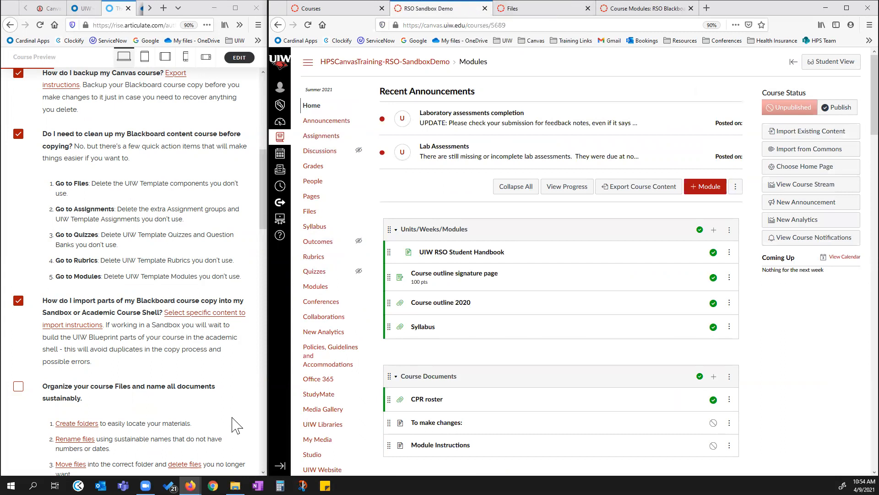
scroll(323, 428, down, 3)
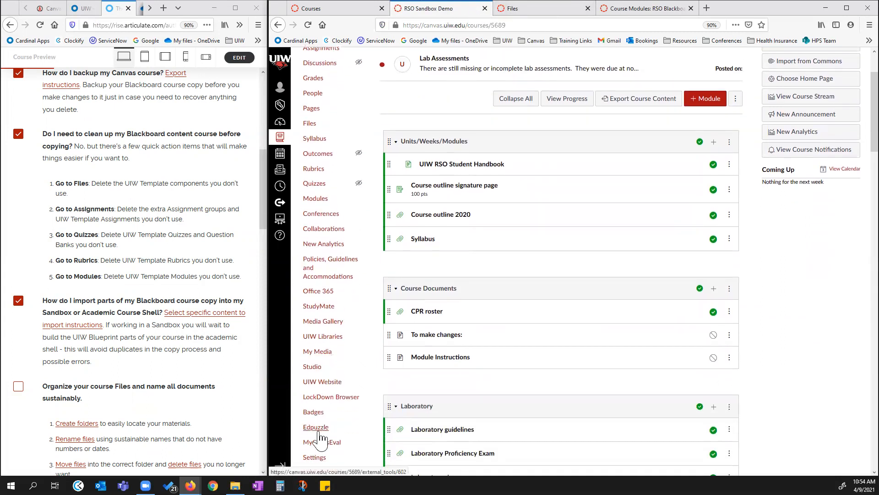
scroll(320, 435, down, 5)
scroll(333, 256, up, 2)
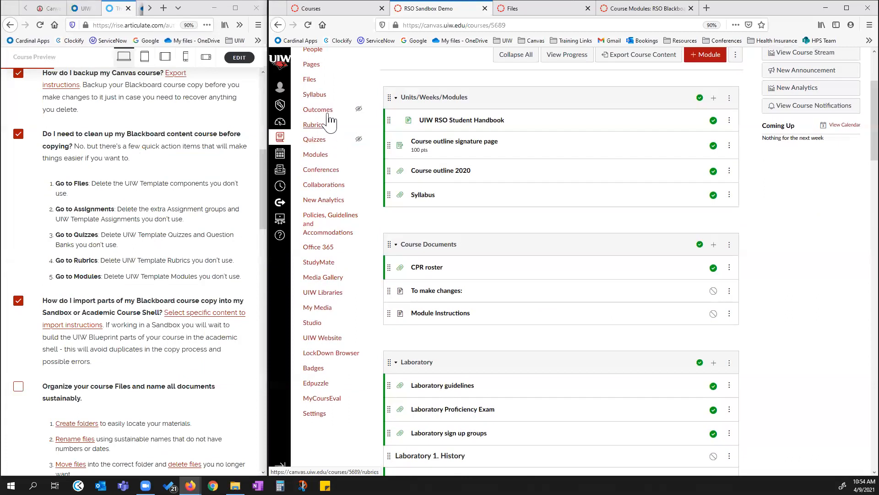
click(318, 81)
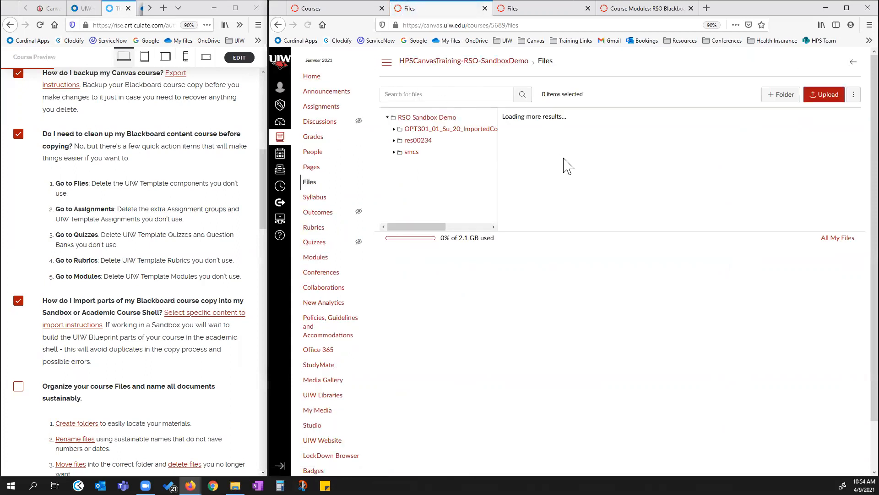
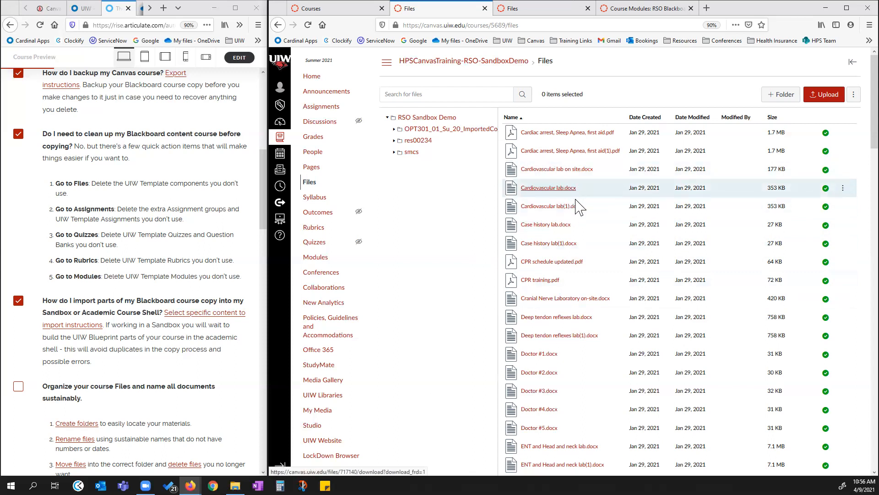
Select the file Cardiovascular lab(1).docx in the RSO Sandbox Demo course files.
click(604, 209)
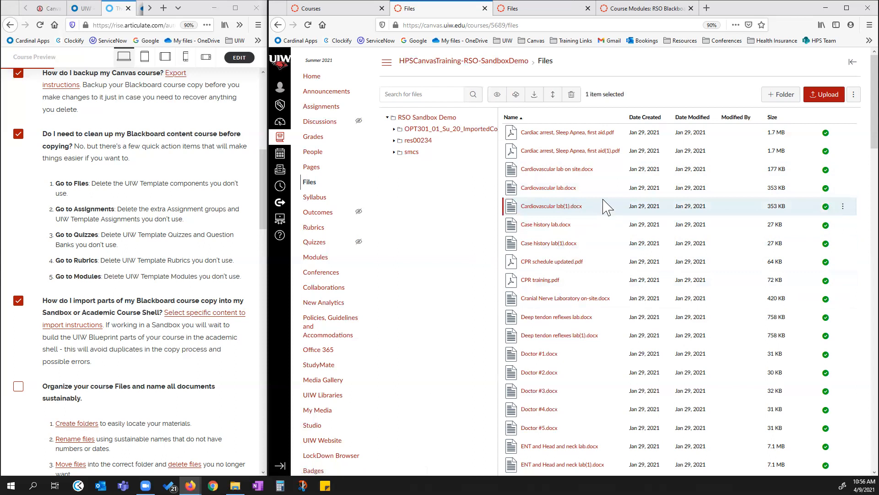
Delete the duplicate file Cardiovascular lab(1).docx from the sandbox course's files.
click(571, 94)
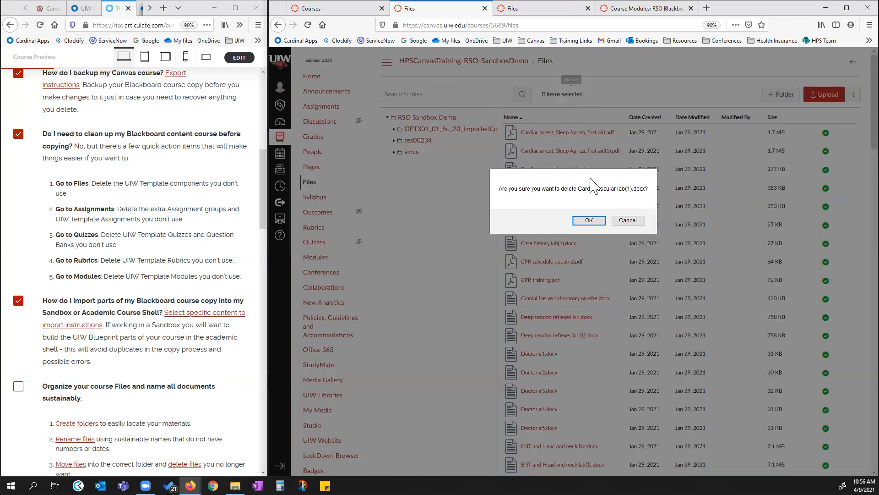
click(619, 220)
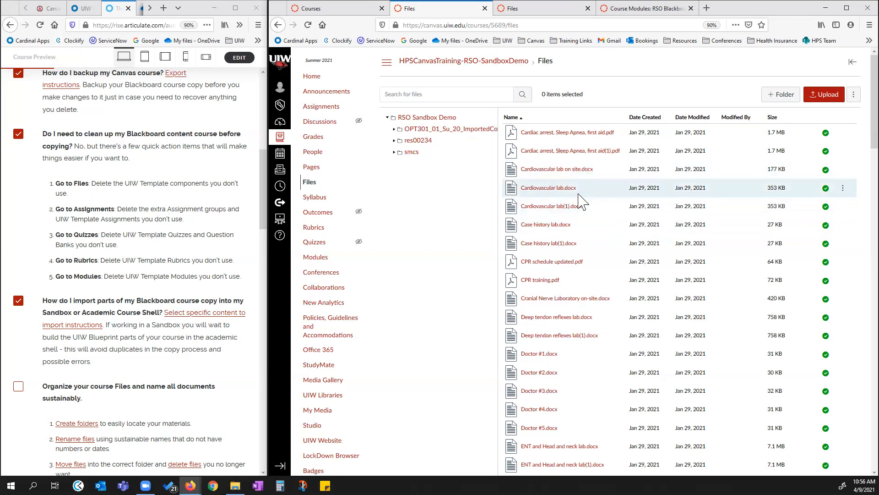
click(591, 210)
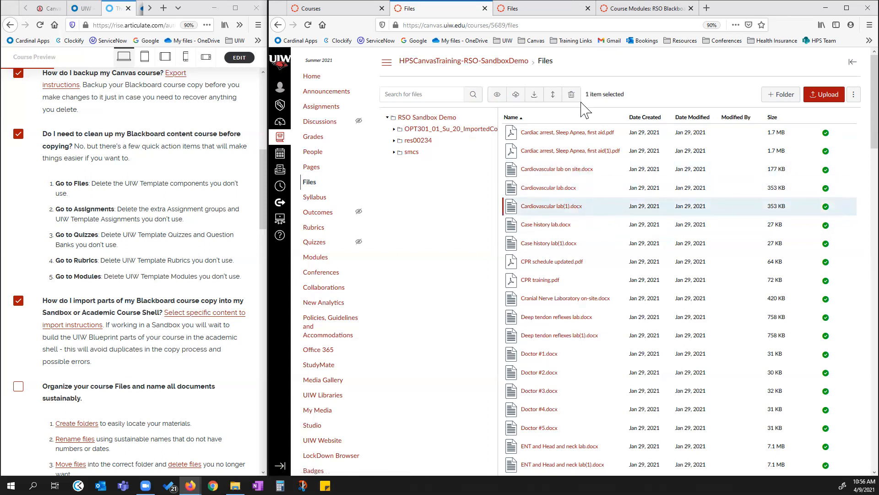
click(572, 94)
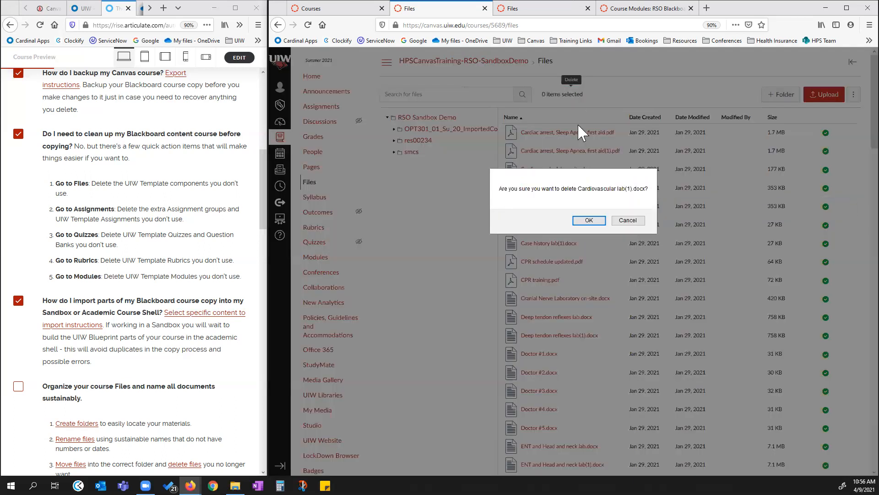
click(599, 220)
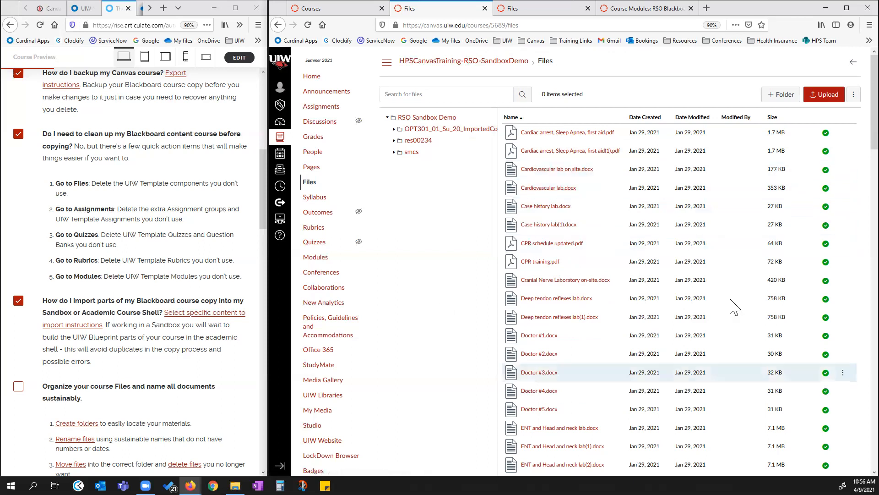
Review the Blackboard content course's modules, the academic shell's files and home page, the sandbox files, and the file organization checklist.
click(647, 9)
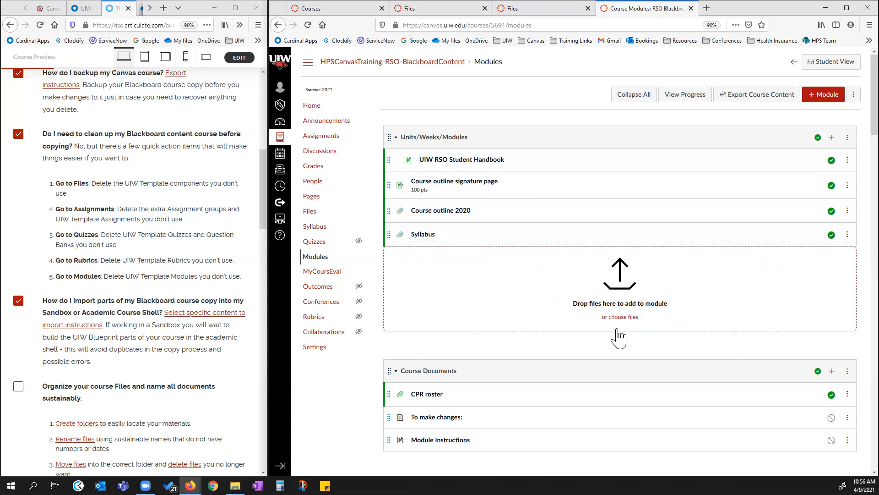
click(547, 12)
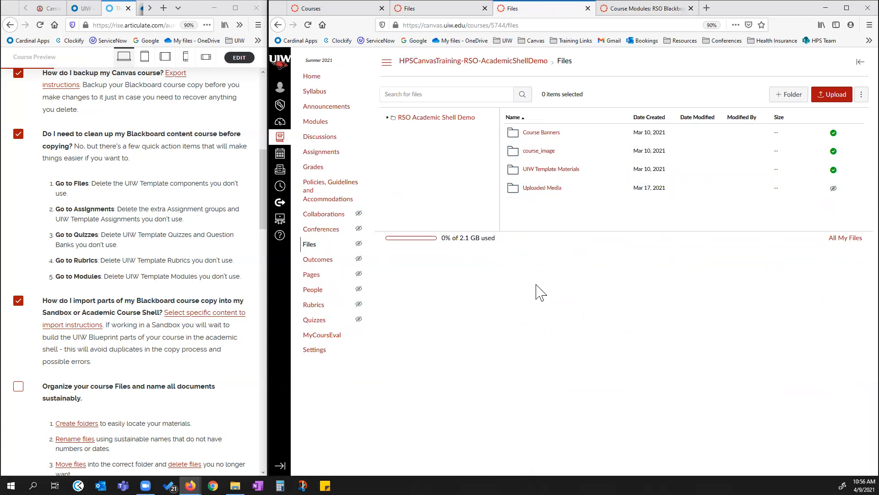
click(434, 11)
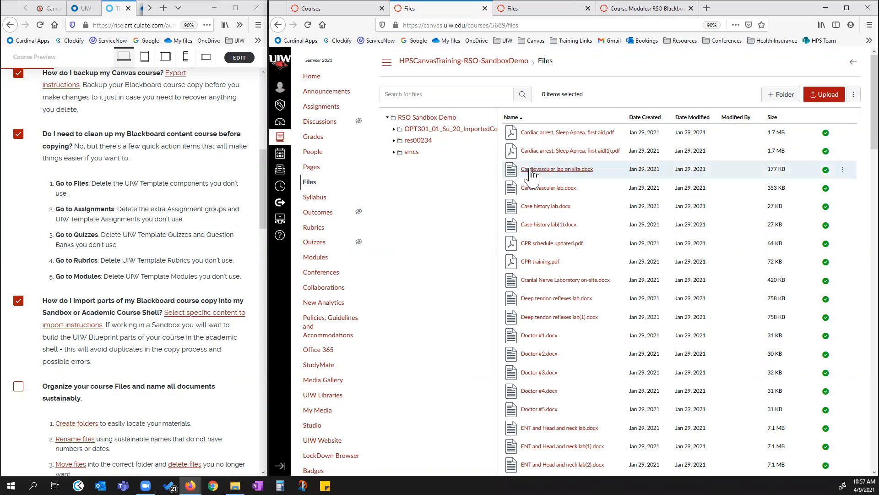
scroll(142, 255, down, 4)
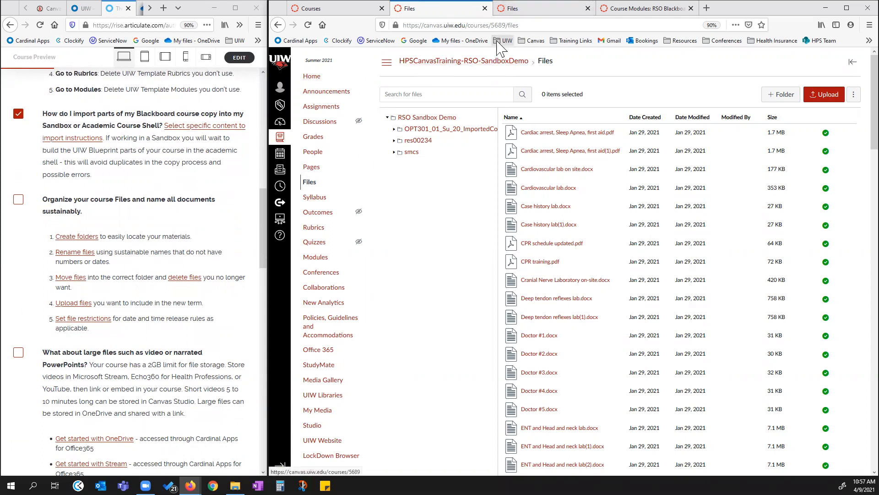
click(522, 9)
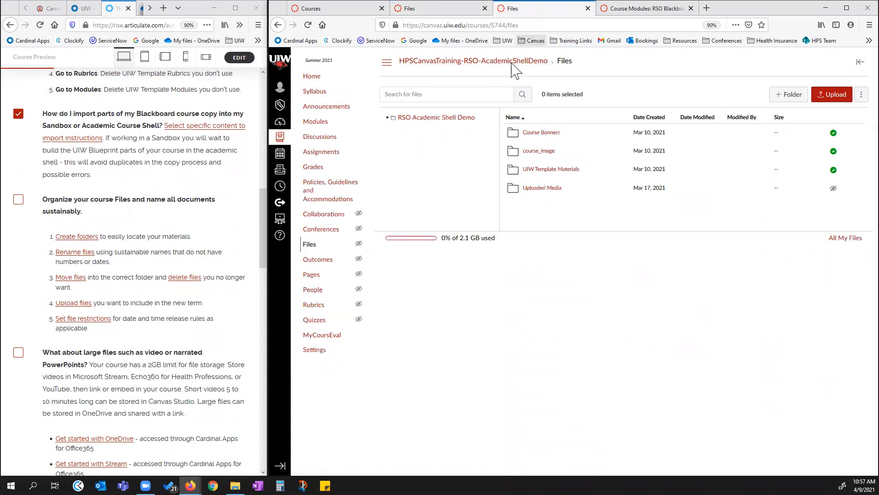
click(313, 78)
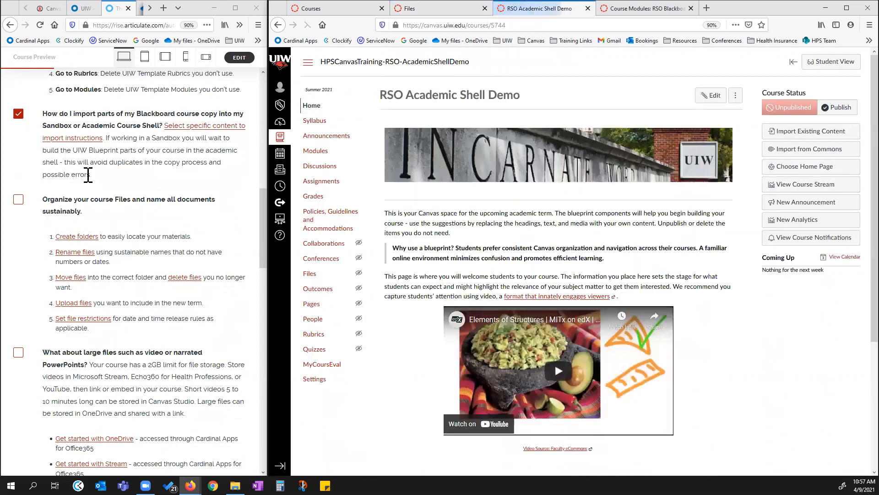
scroll(89, 167, down, 1)
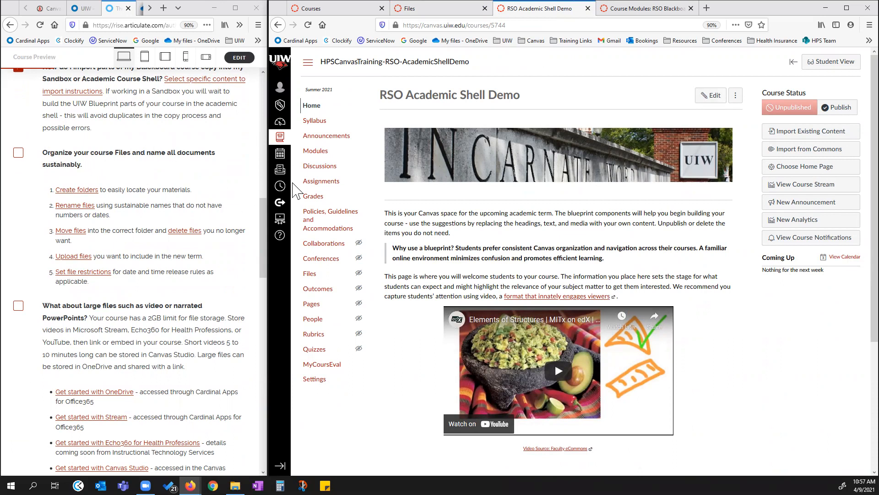
click(445, 11)
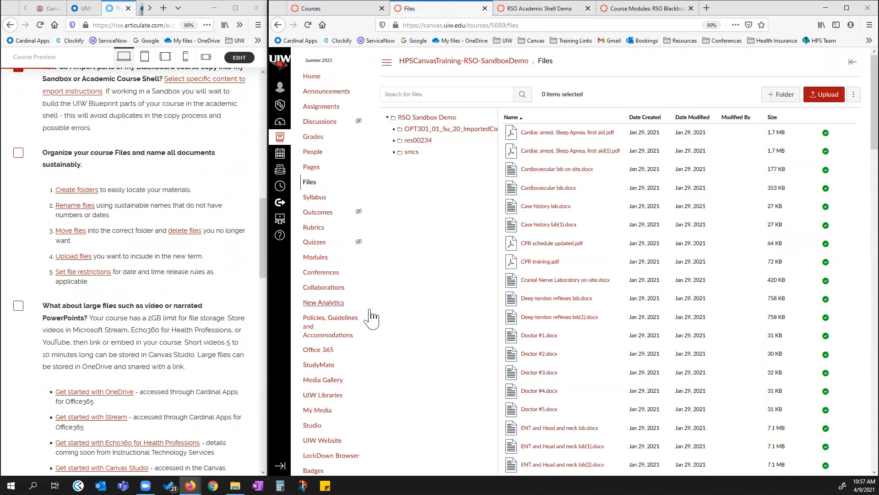
click(641, 9)
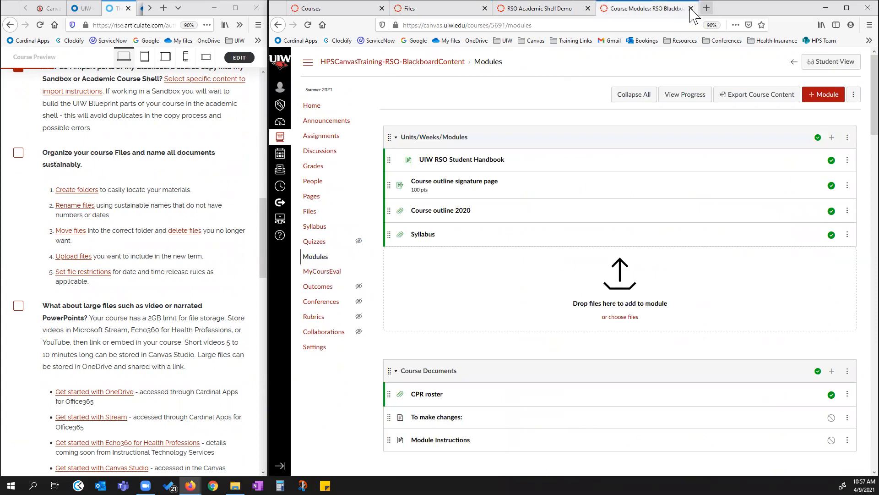
Delete the duplicate file Cardiac arrest, Sleep Apnea, first aid(1).pdf from the sandbox course's files.
click(446, 10)
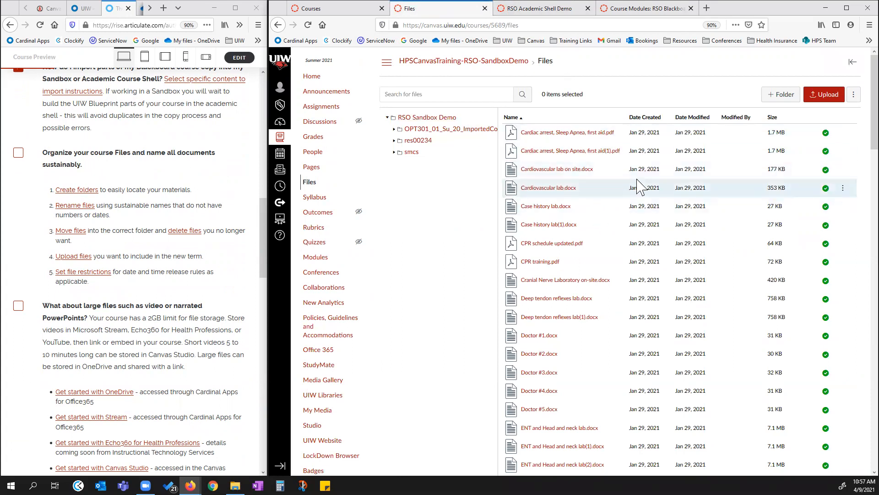
click(634, 152)
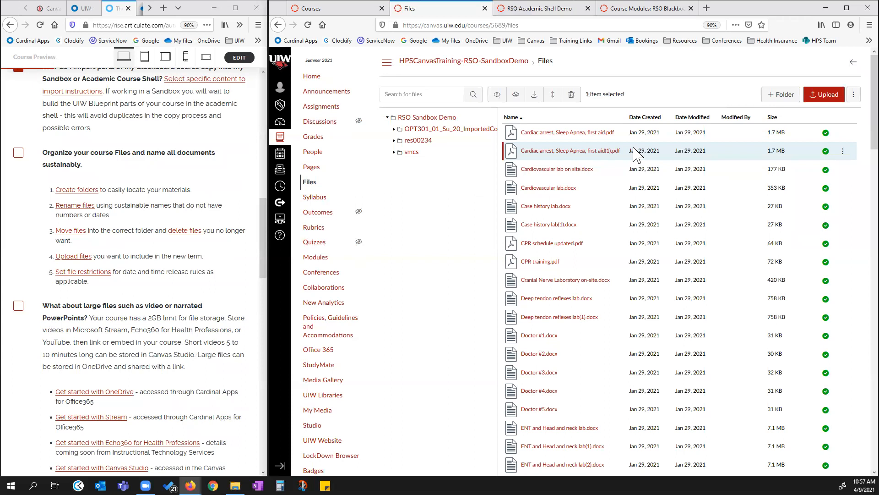
click(571, 94)
click(615, 224)
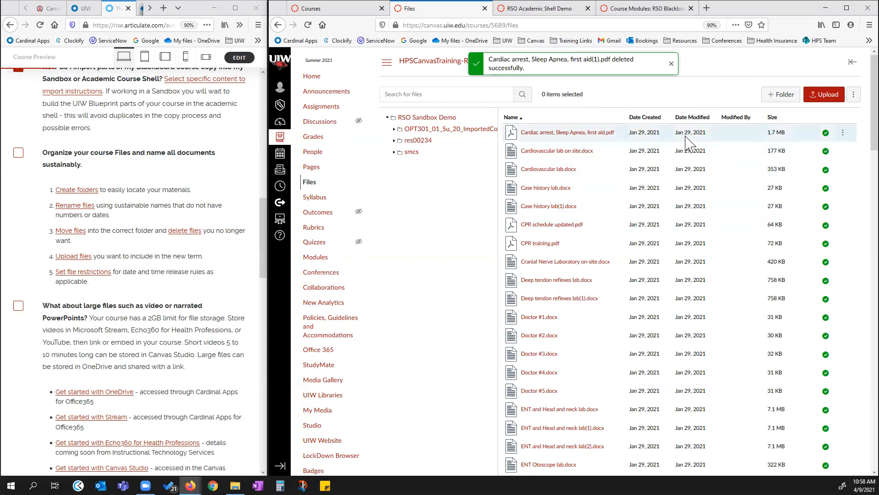
Create a folder named Blackboard Content in the root of the sandbox course's files.
click(784, 94)
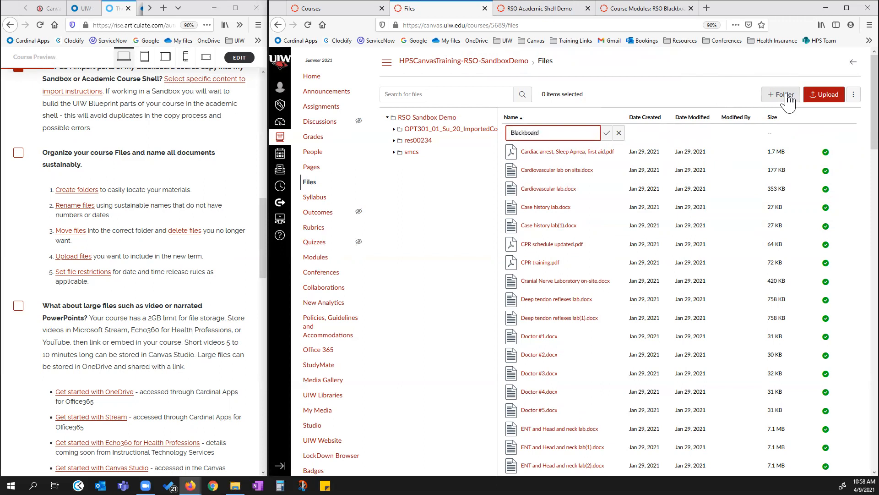
text(Blackboard Content)
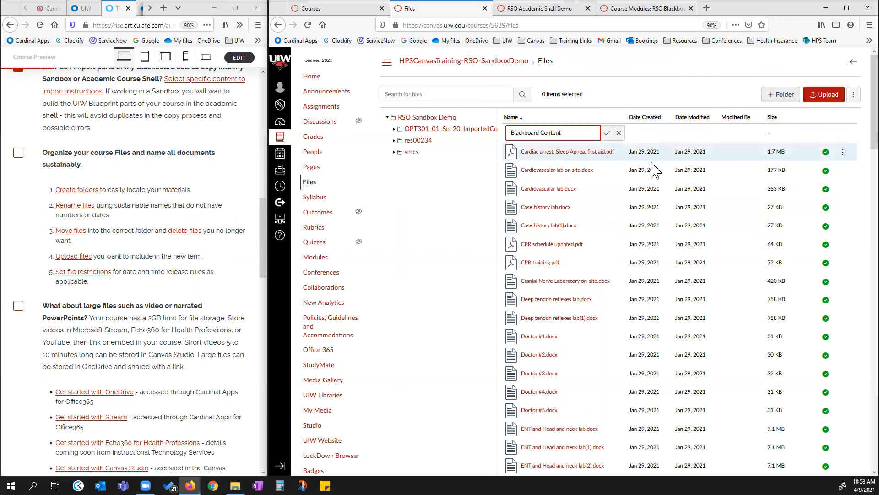
click(606, 133)
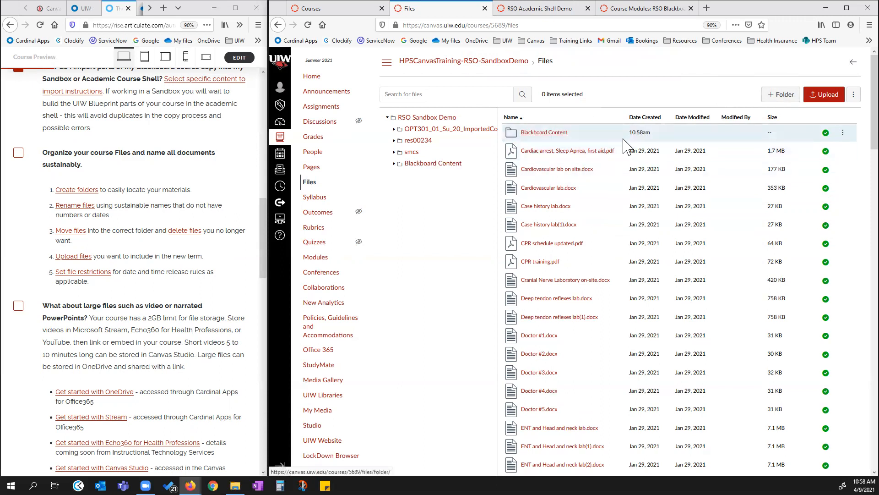
Move all root files and folders except Blackboard Content itself into the Blackboard Content folder.
key(ctrl+a)
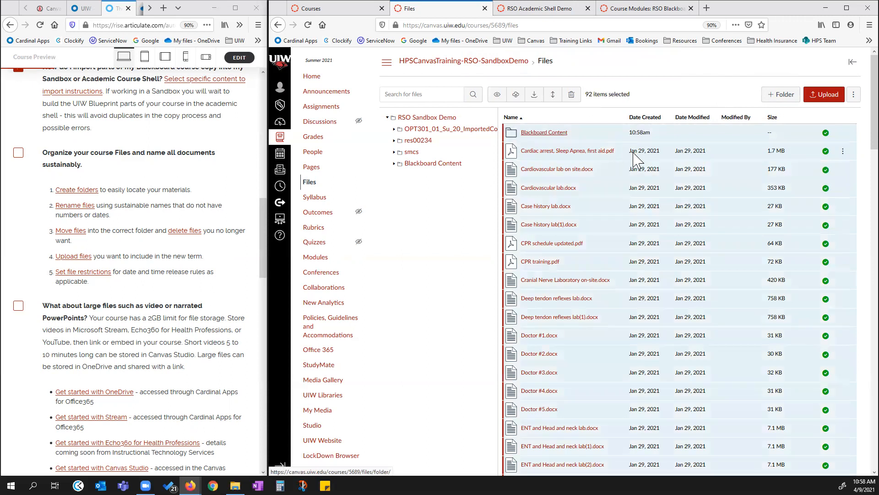
ctrl+click(598, 135)
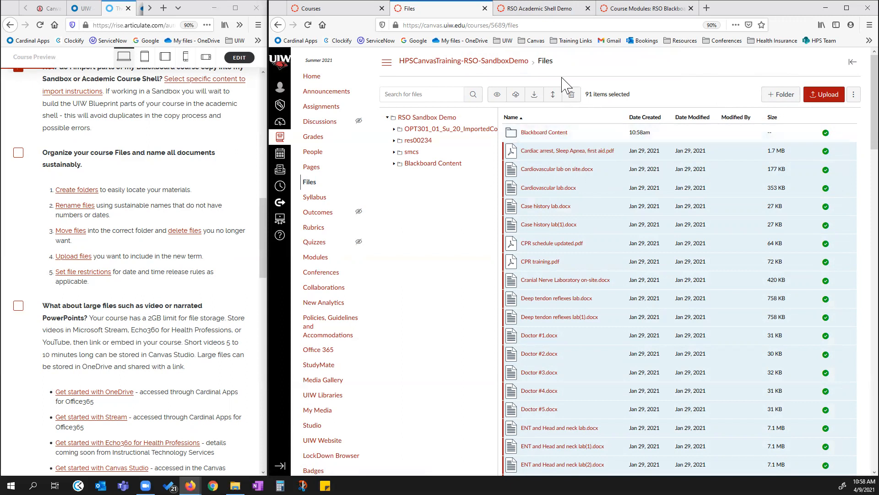
click(553, 95)
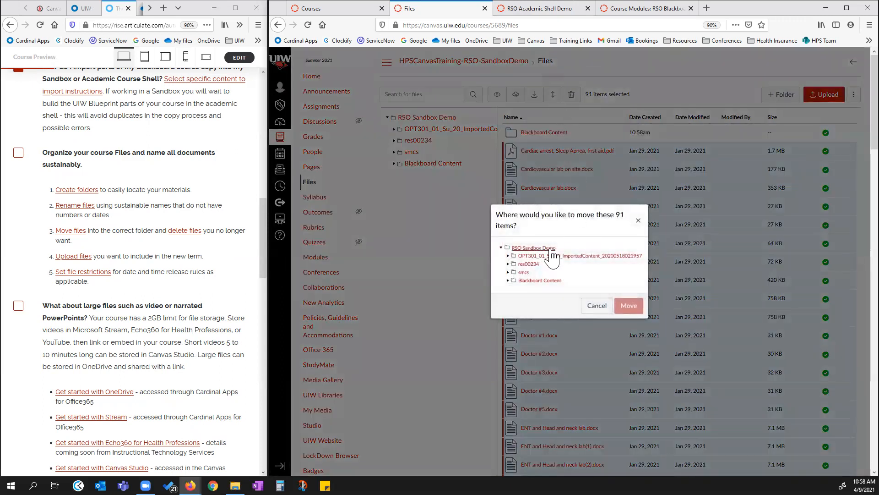
click(540, 280)
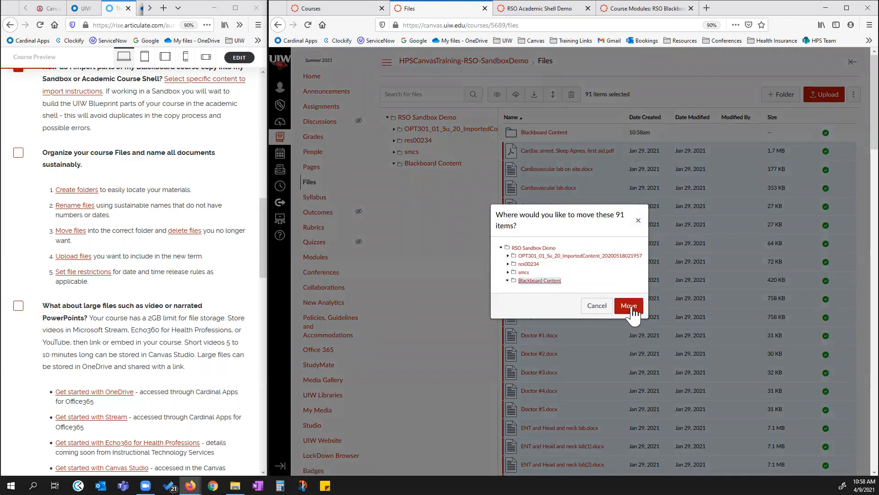
click(629, 307)
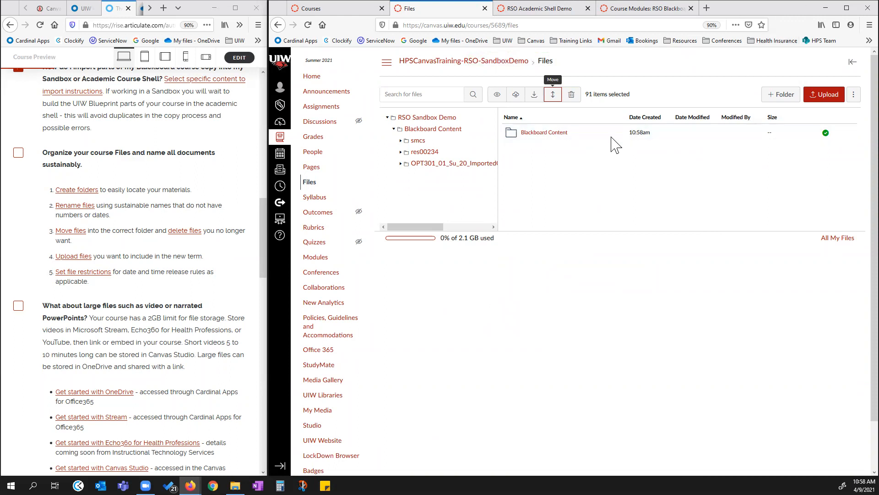
Create two more root folders named PowerPoints and Module 1 in the sandbox course's files.
click(404, 94)
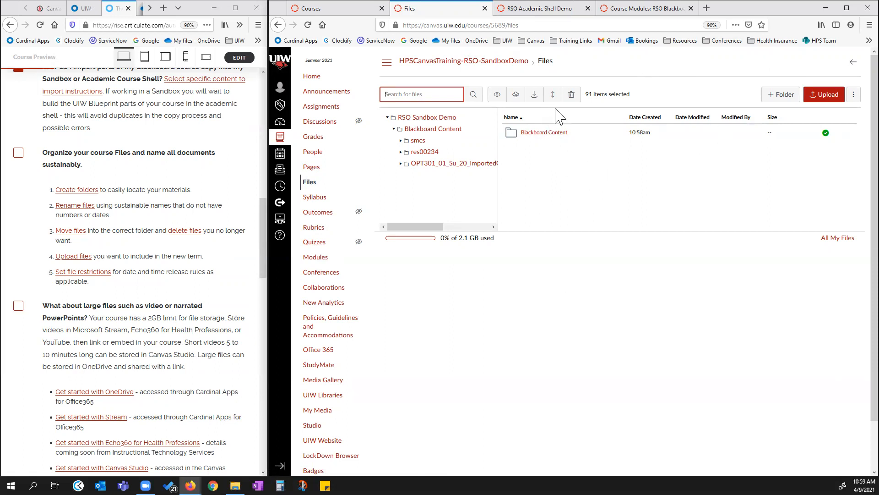
click(784, 96)
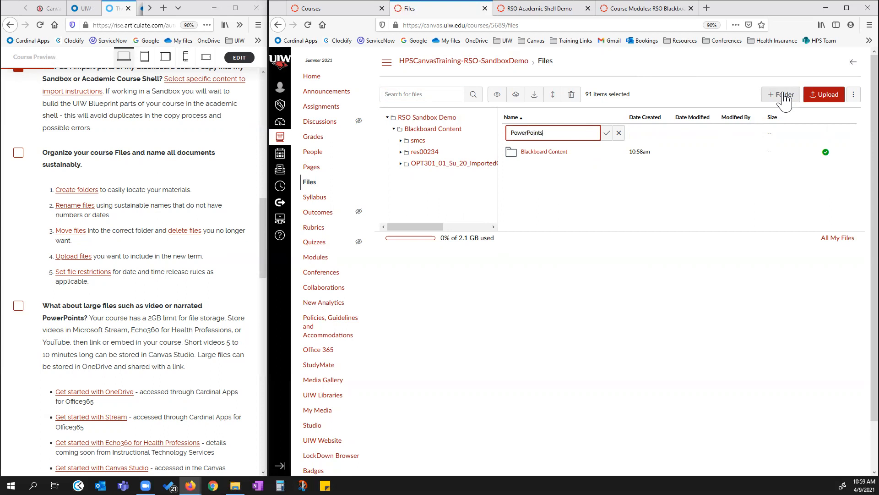
text(PowerPoints)
click(607, 133)
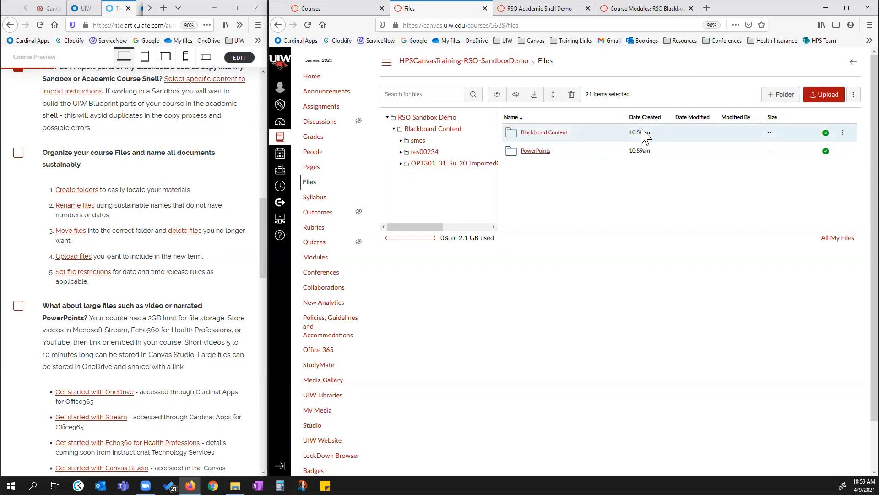
click(781, 94)
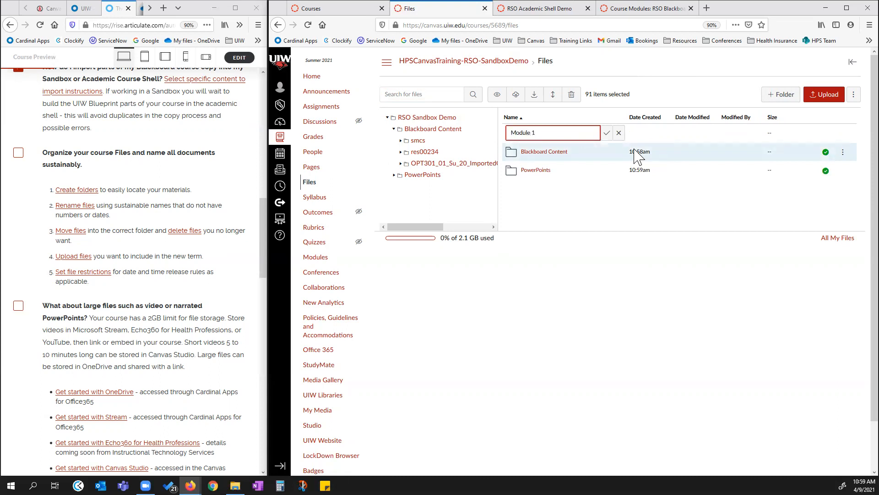
click(607, 132)
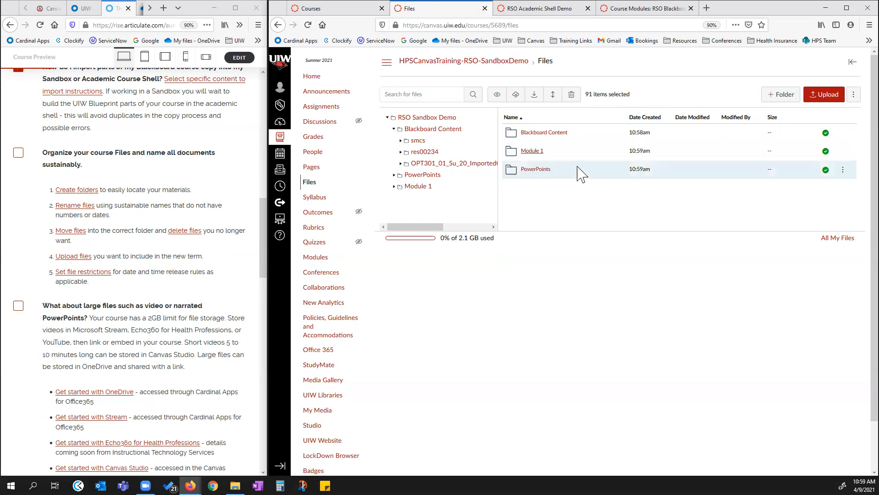
Search the course files for "ppt", move all matching files into the PowerPoints folder, and return to the root file list.
click(451, 97)
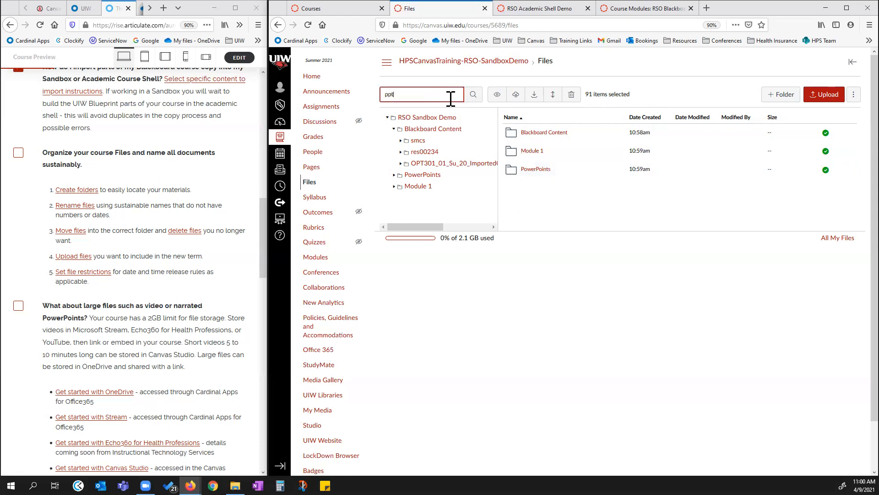
text(ppt)
key(Return)
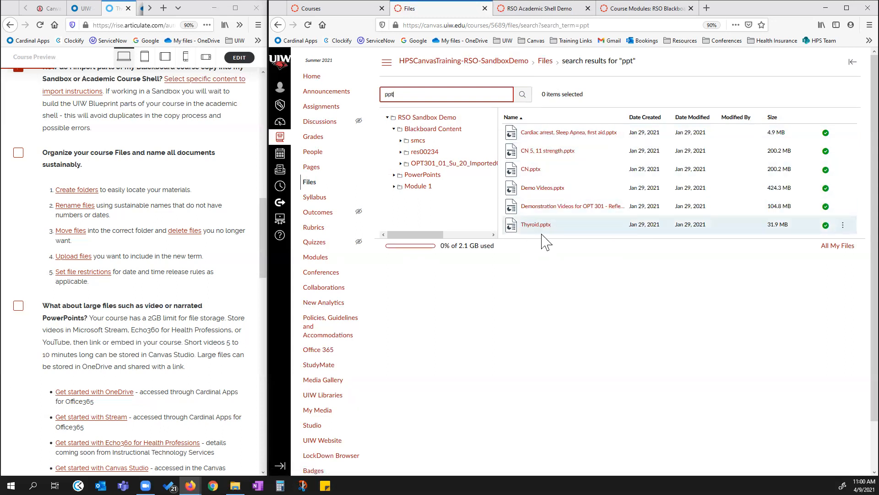
click(643, 138)
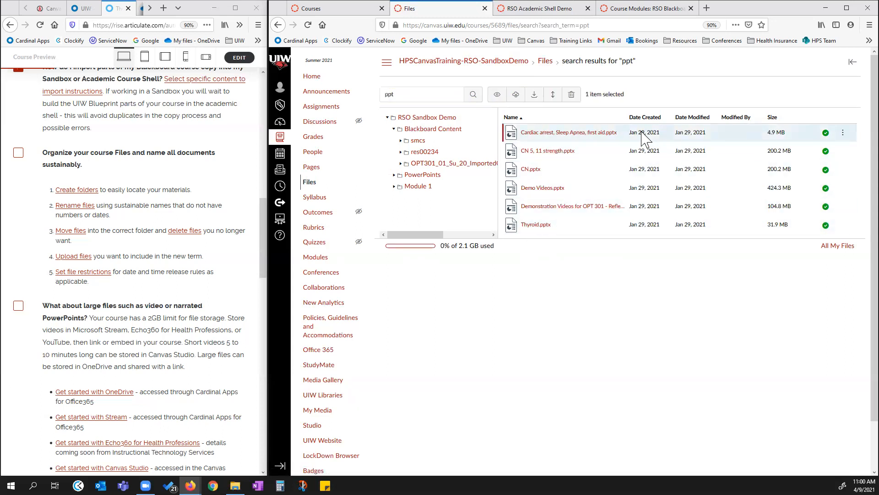
key(ctrl+a)
click(553, 94)
click(531, 280)
click(630, 316)
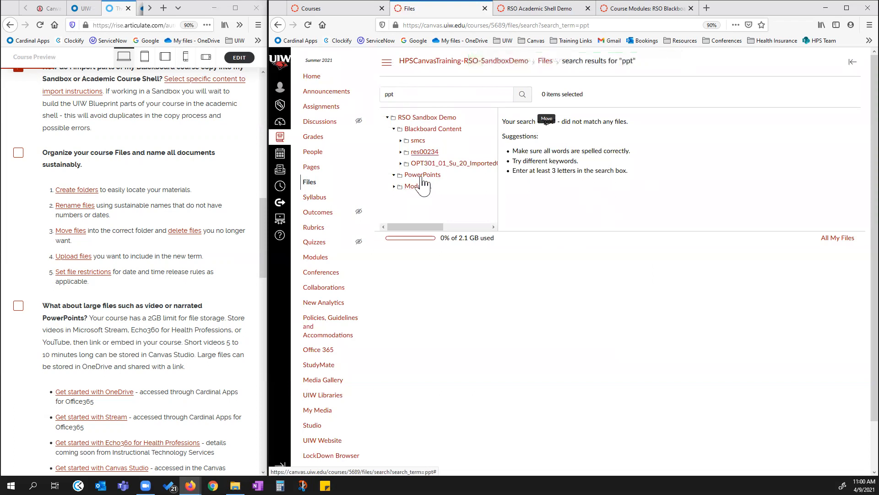
click(546, 64)
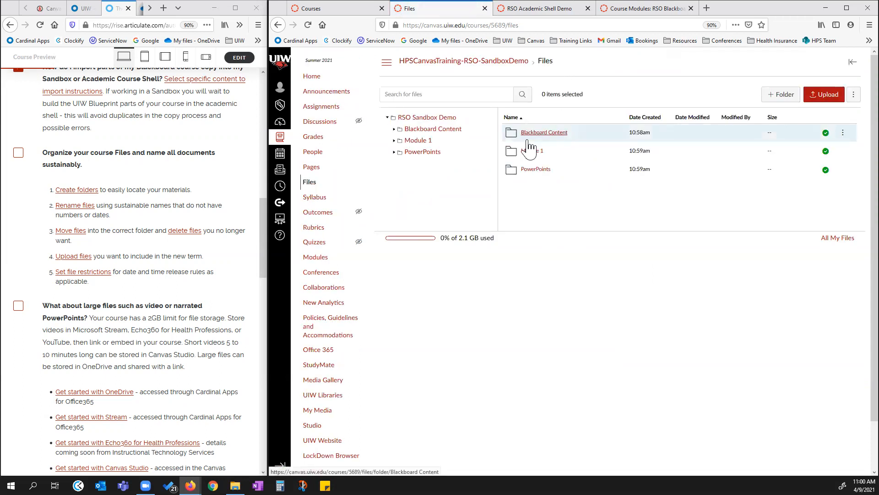
Review the Module 1 folder's permission options, including the date fields for scheduled student availability, and leave without updating them.
click(589, 152)
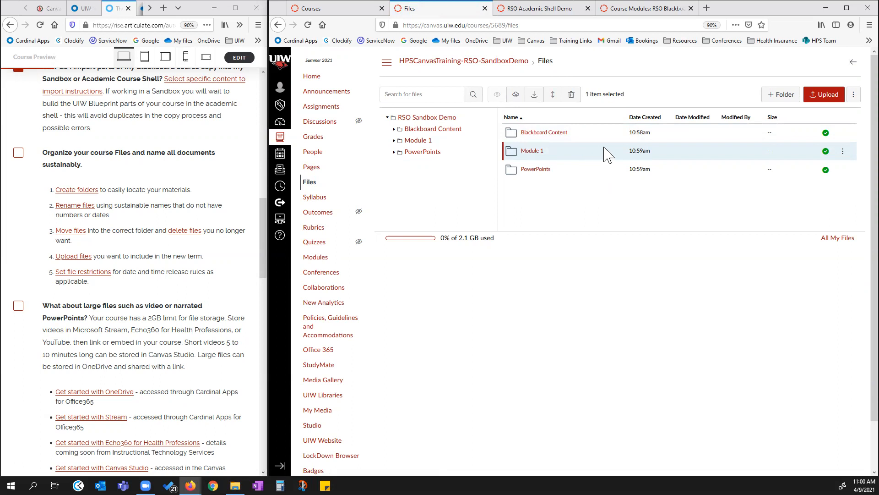
click(826, 152)
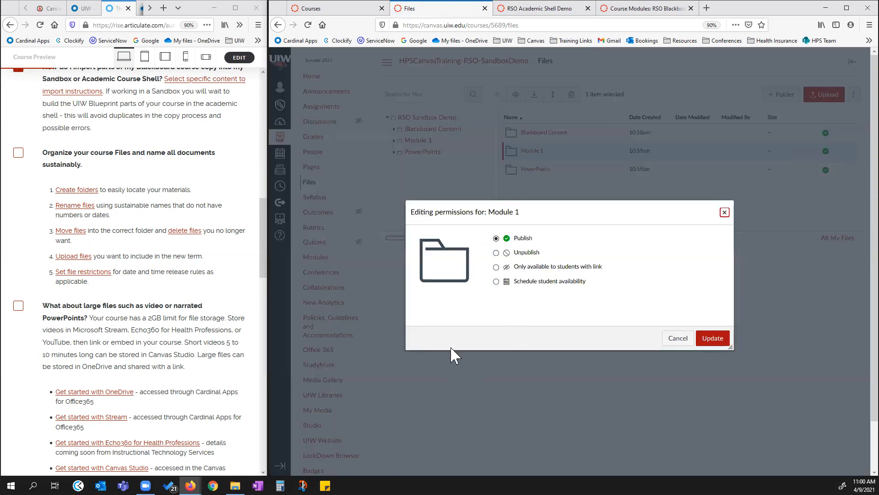
click(678, 338)
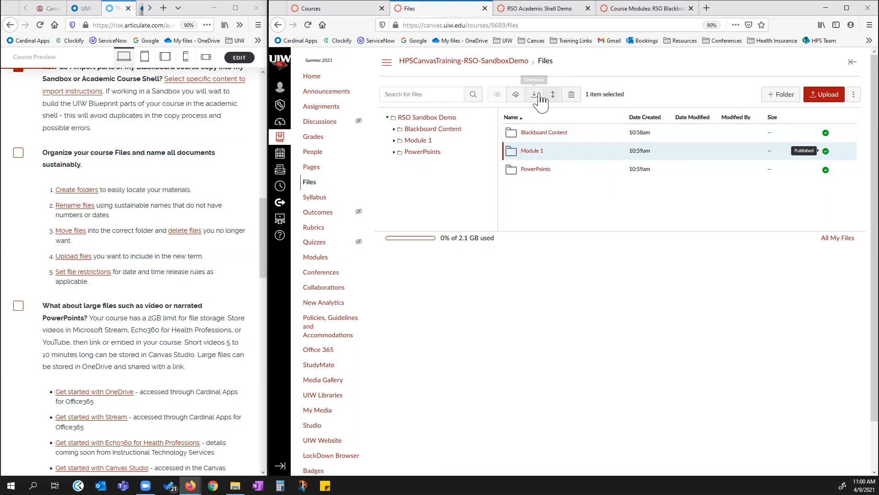
click(518, 95)
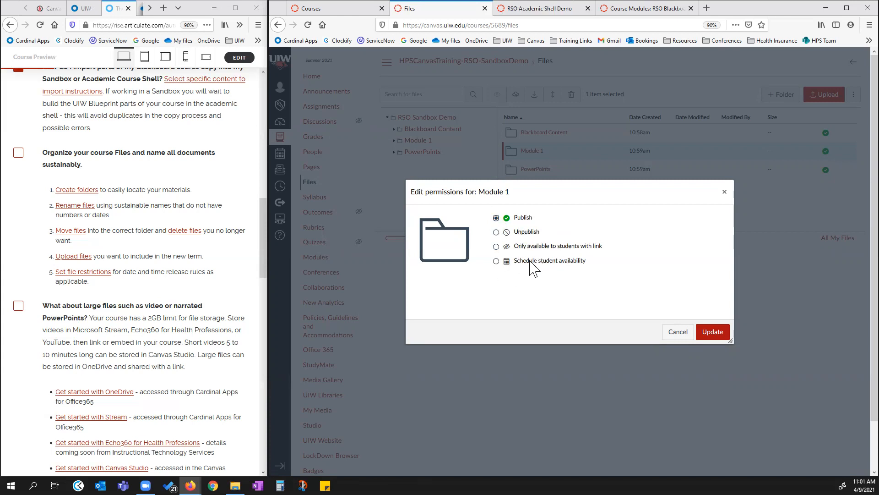
click(496, 261)
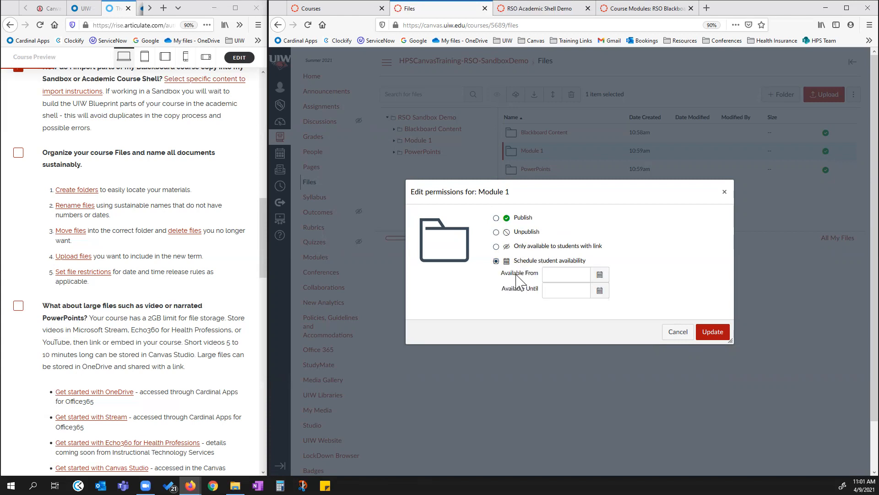
click(600, 275)
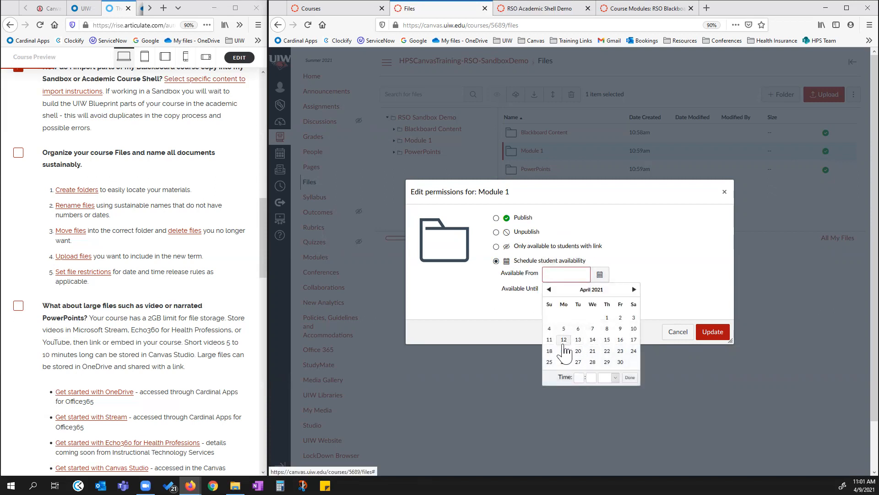
click(522, 316)
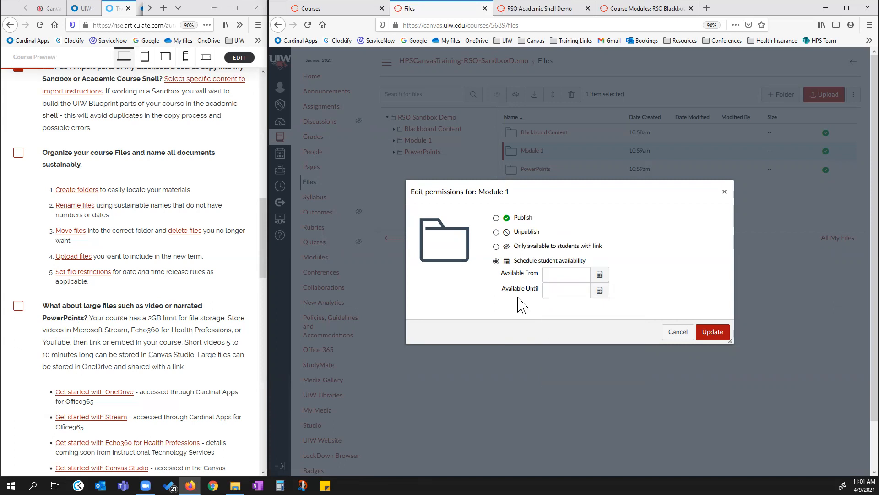
click(600, 291)
click(524, 326)
click(677, 331)
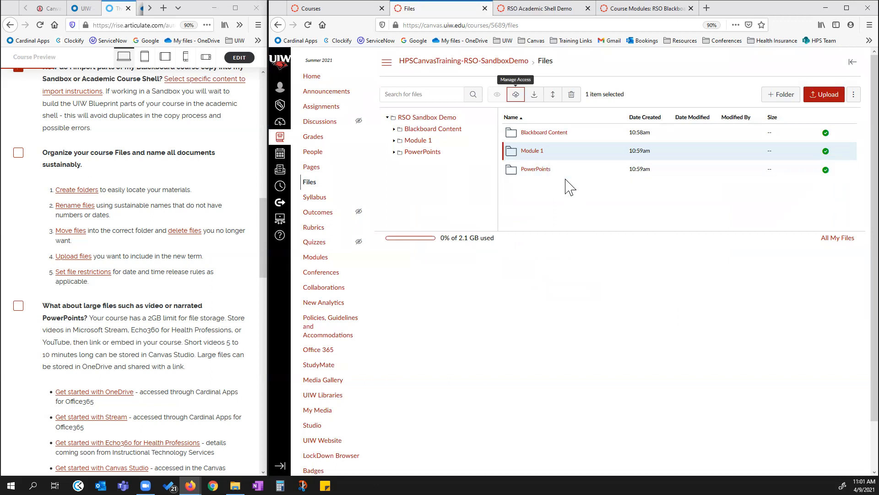
Download Cardiovascular lab.docx from the Blackboard Content folder and open it in Word.
click(544, 133)
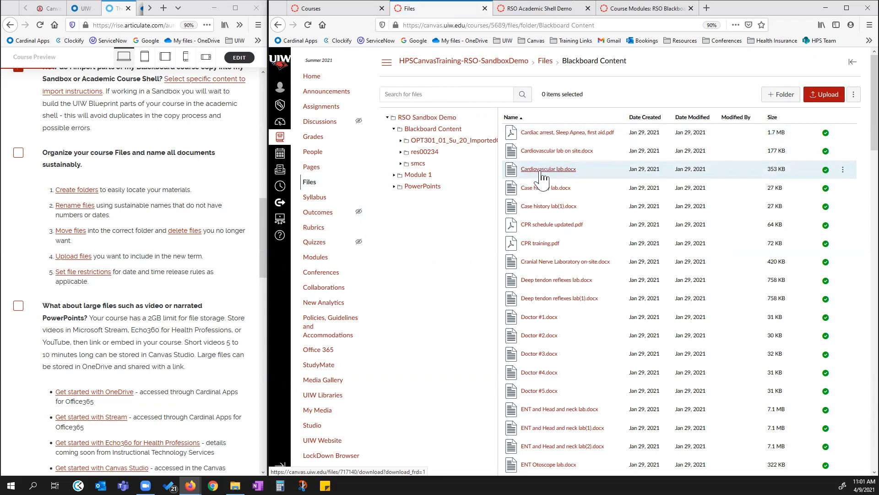
click(596, 173)
click(535, 94)
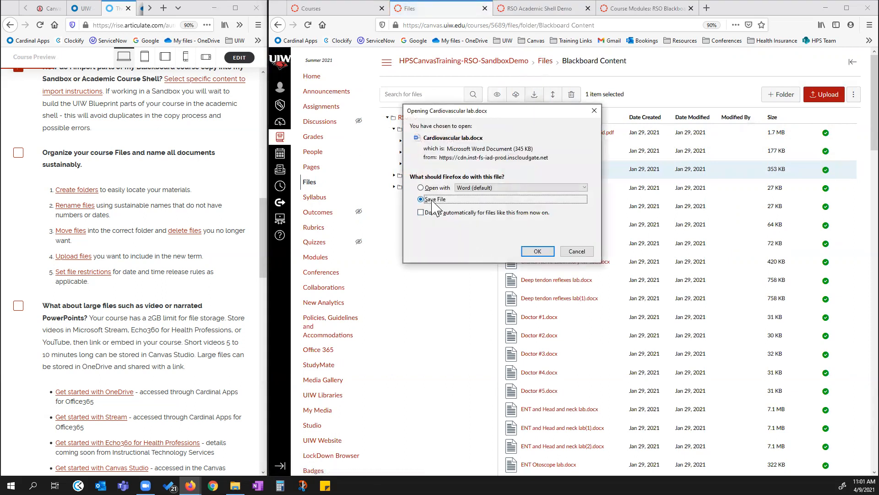
click(421, 188)
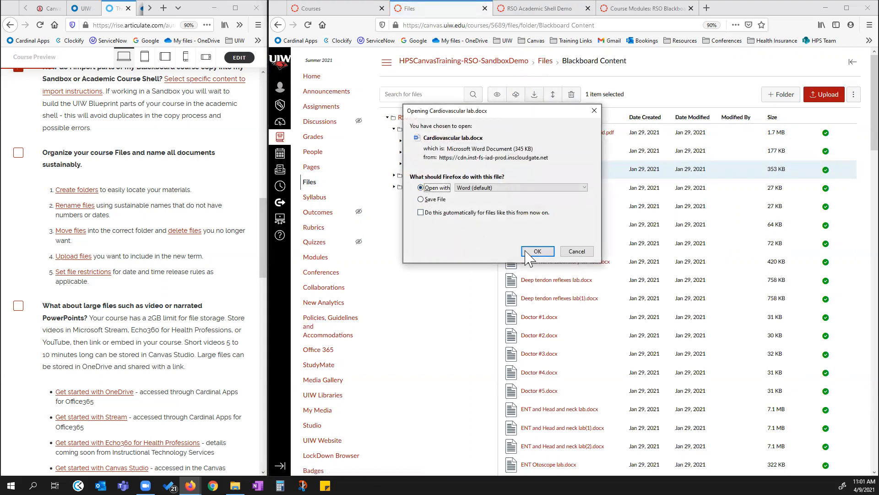
click(537, 250)
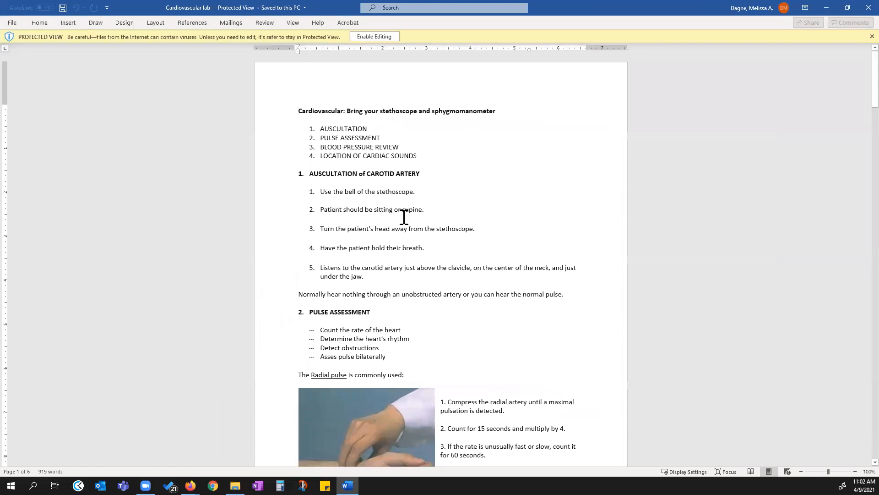
Enable editing for the Cardiovascular lab document and look over its opening pages.
click(389, 36)
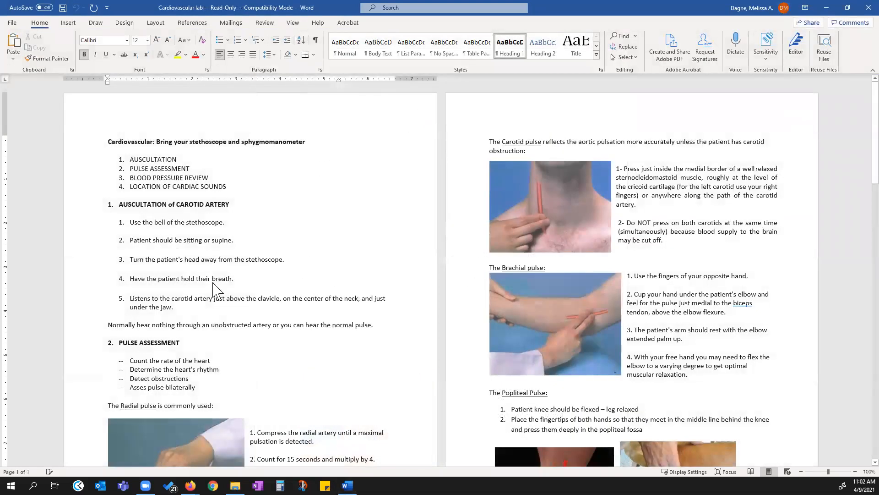
click(177, 307)
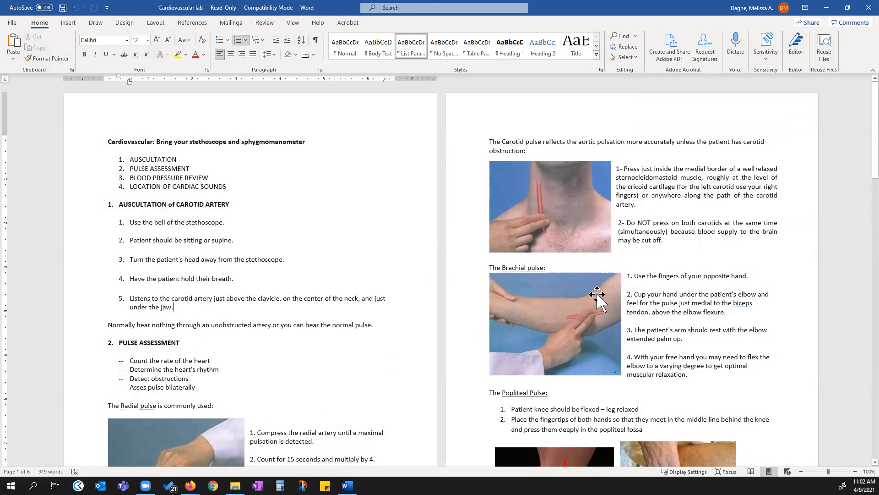
scroll(669, 286, down, 3)
scroll(668, 291, up, 2)
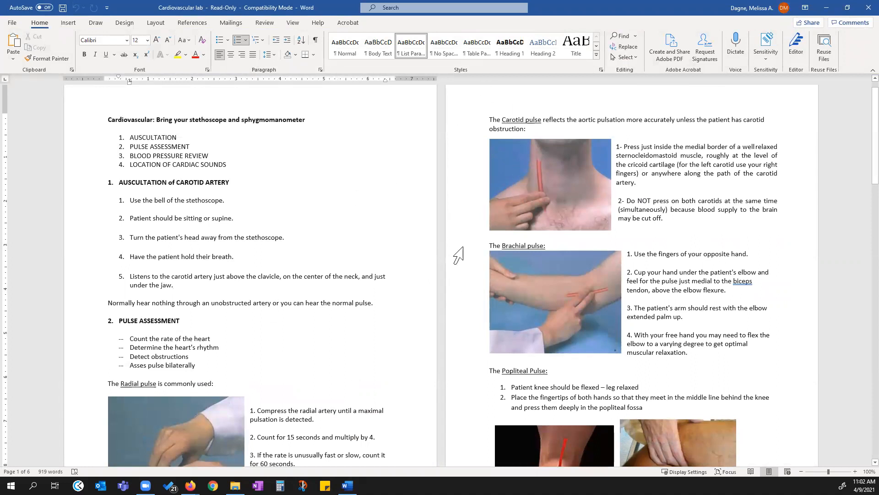
Save the document as Cardiovascular lab in the Downloads folder, accept the upgrade to the newest file format, and close Word.
click(14, 23)
click(35, 144)
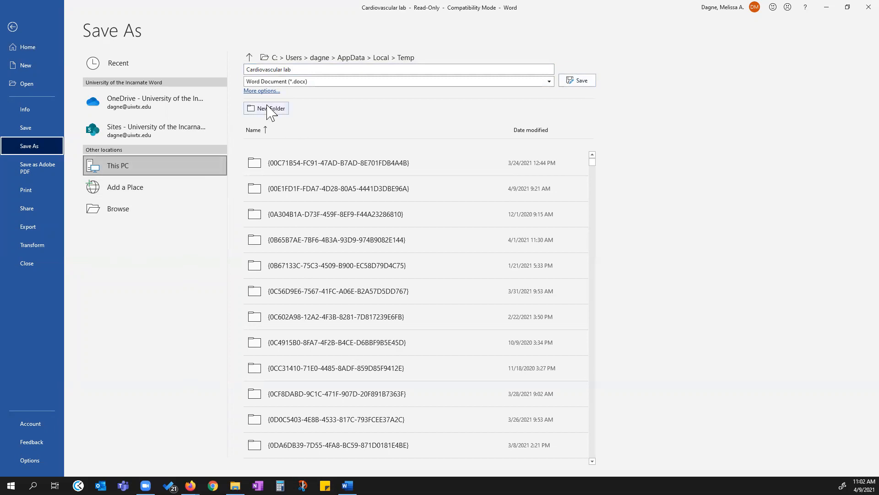
click(163, 206)
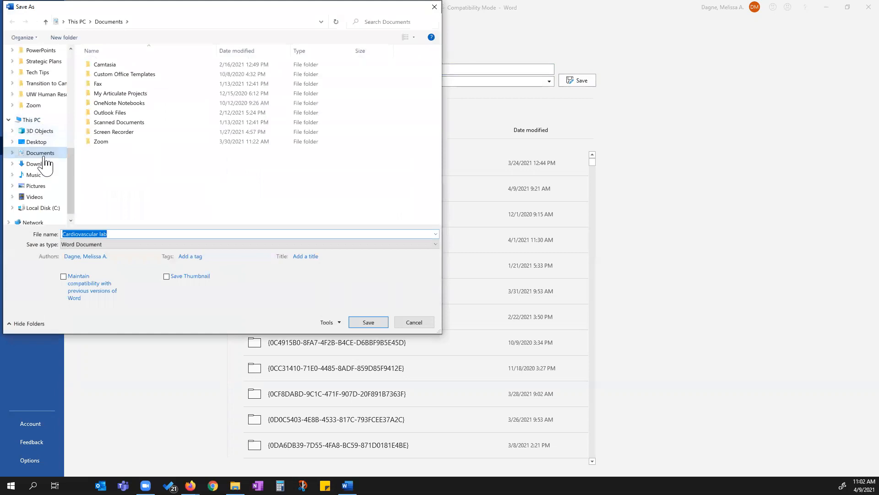
click(45, 164)
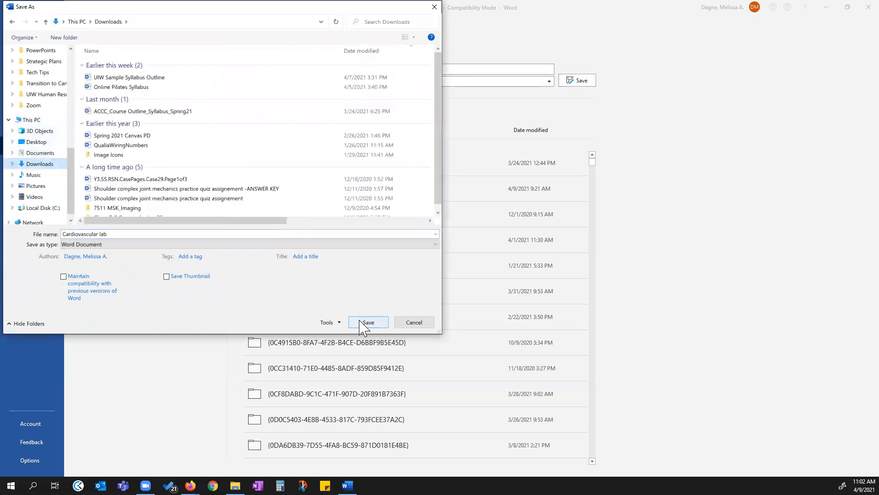
click(366, 322)
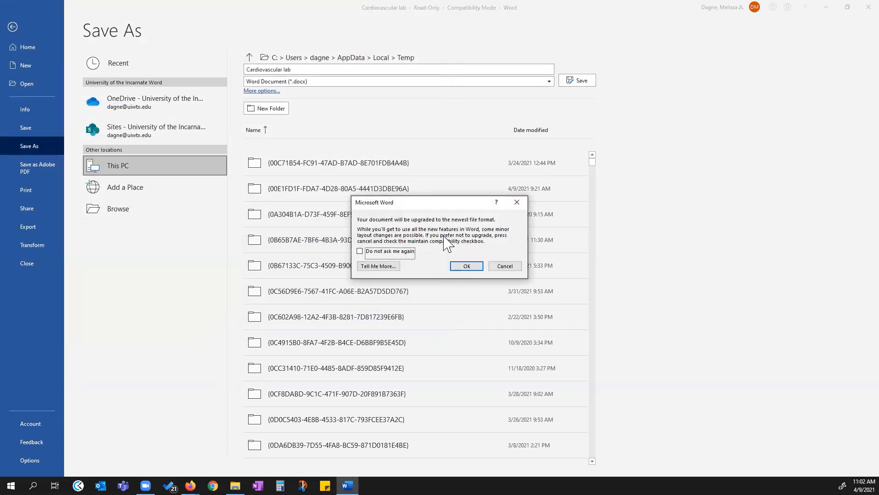
click(467, 267)
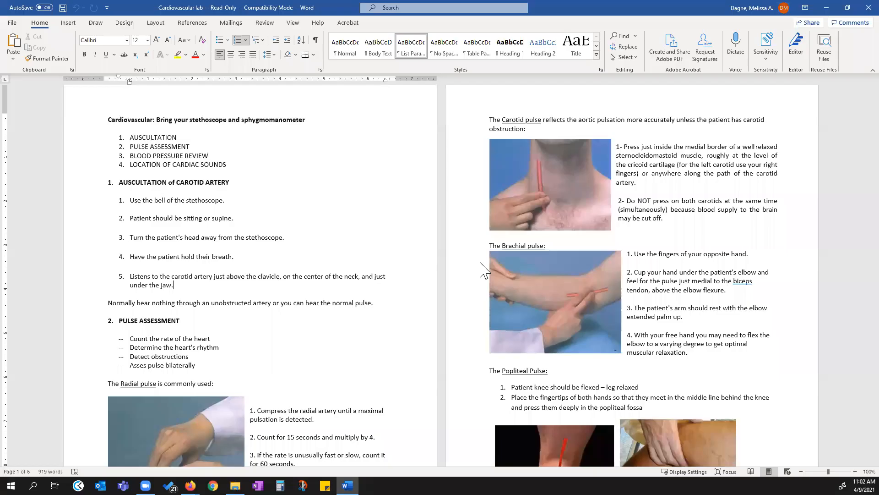
click(868, 7)
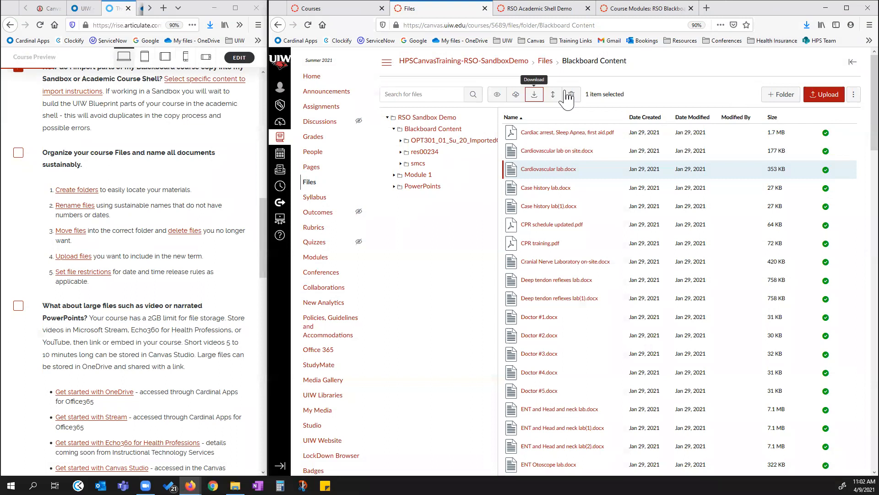
Upload Cardiovascular lab from Downloads to the Blackboard Content folder, replacing the existing file of the same name.
click(824, 94)
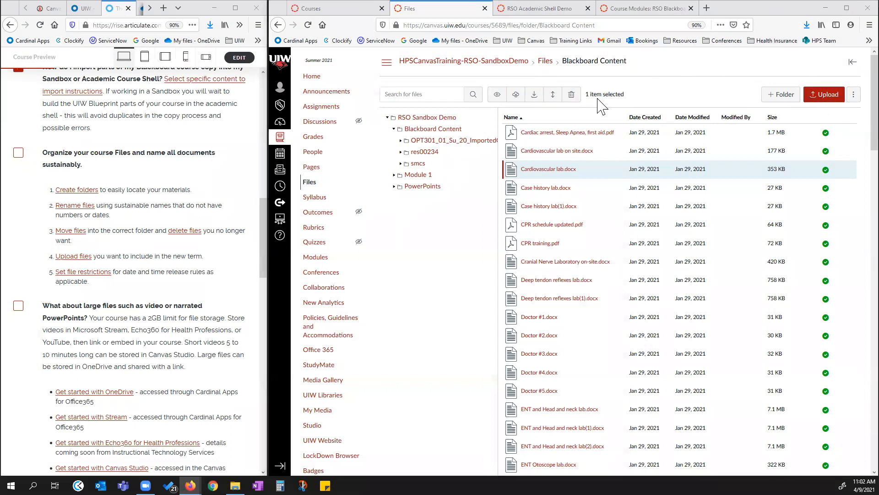
click(359, 80)
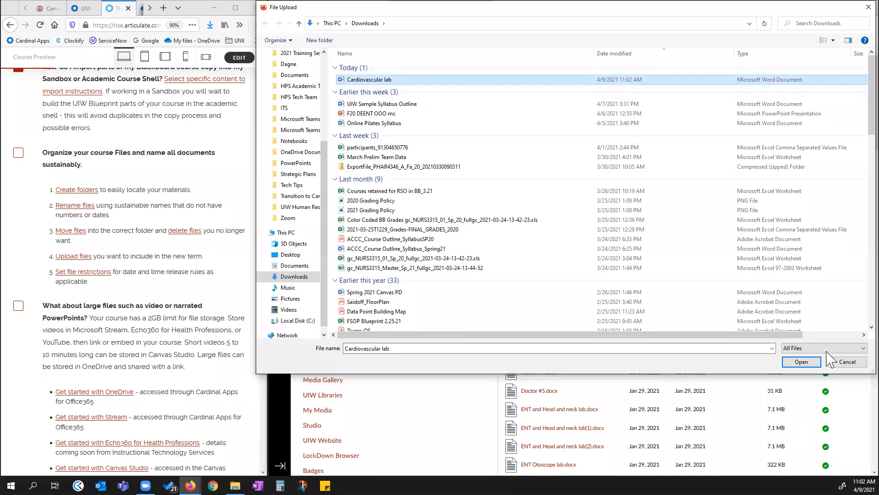
click(802, 361)
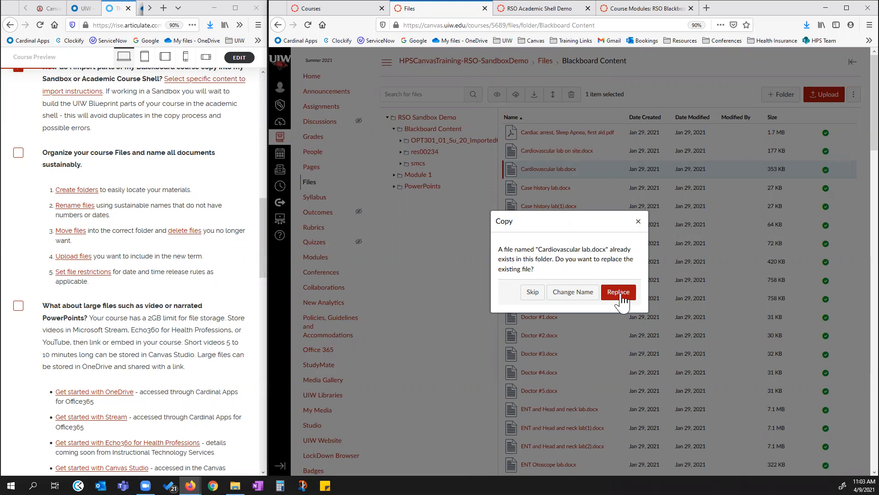
click(619, 292)
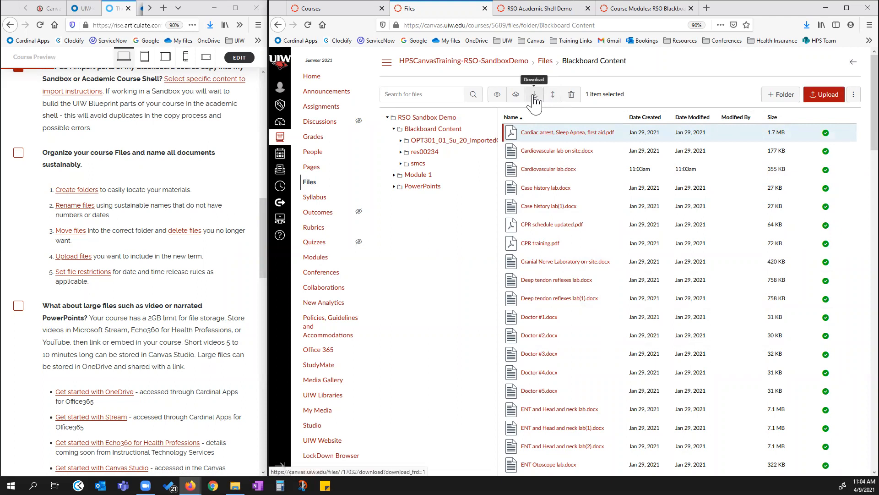
Preview Cardiac arrest, Sleep Apnea, first aid.pdf in the Blackboard Content folder and close the preview.
click(498, 95)
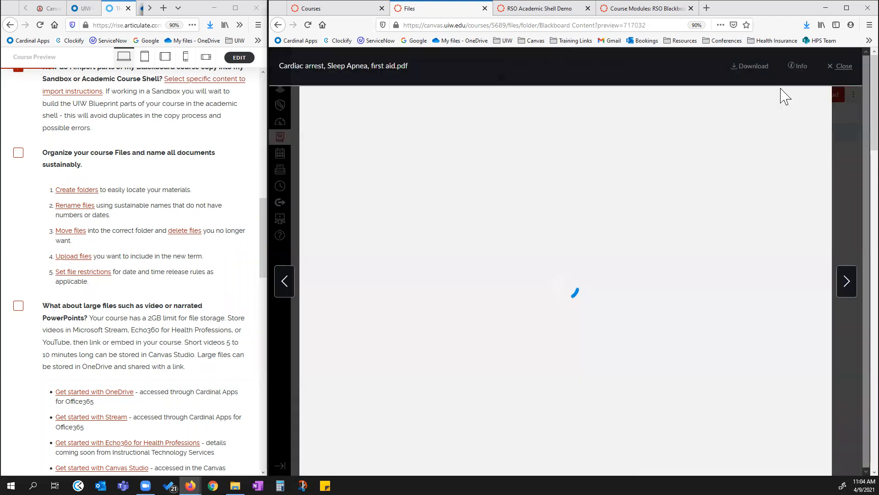
click(843, 68)
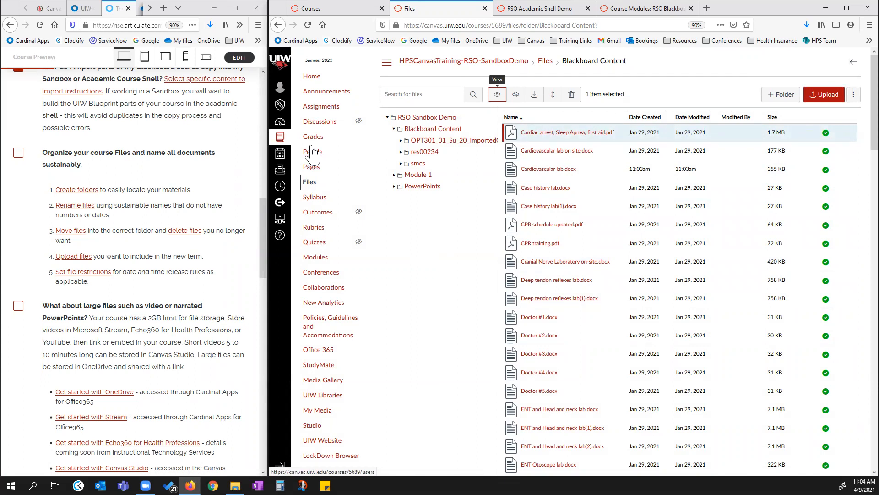
Check off the checklist item about organizing course Files and naming all documents sustainably.
click(18, 153)
scroll(146, 227, down, 3)
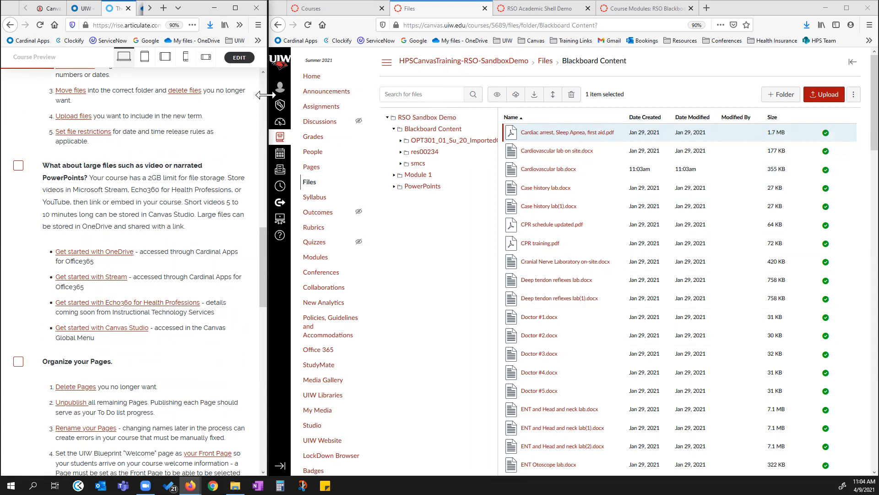
drag(264, 97, 265, 96)
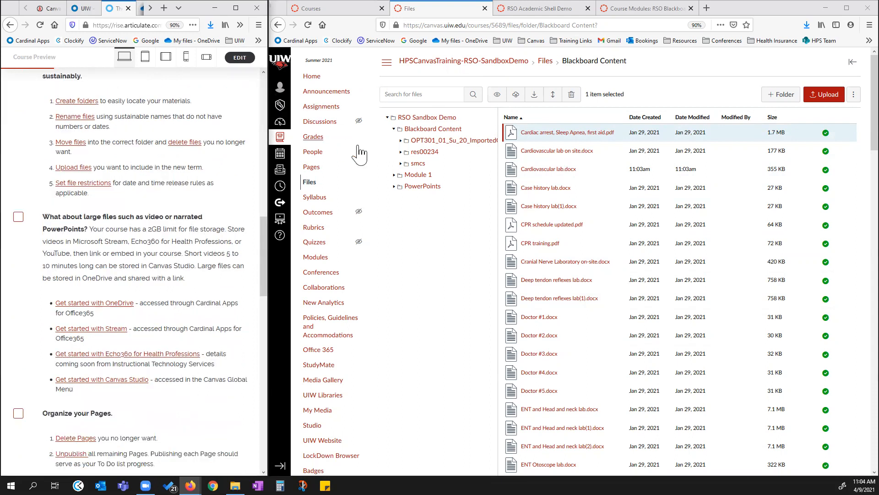
Check the storage usage in the root file list and examine the file sizes in the Blackboard Content folder, including the videos.
scroll(489, 219, down, 3)
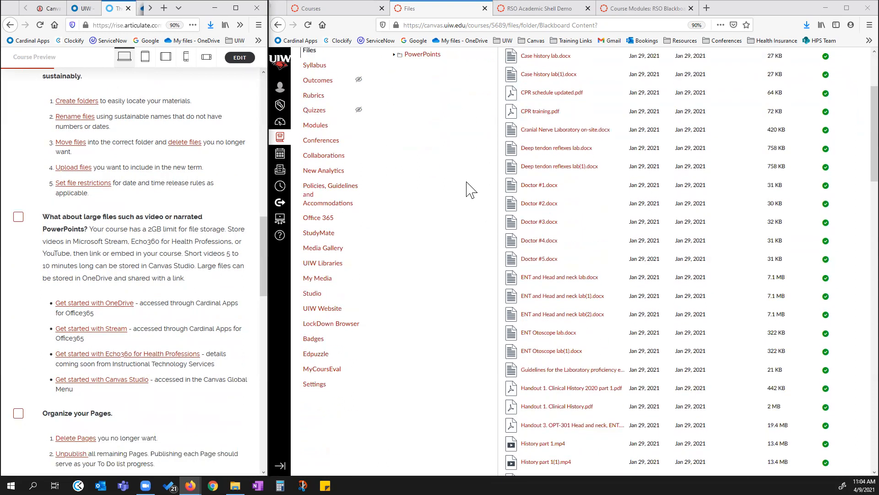
scroll(467, 190, up, 3)
click(547, 65)
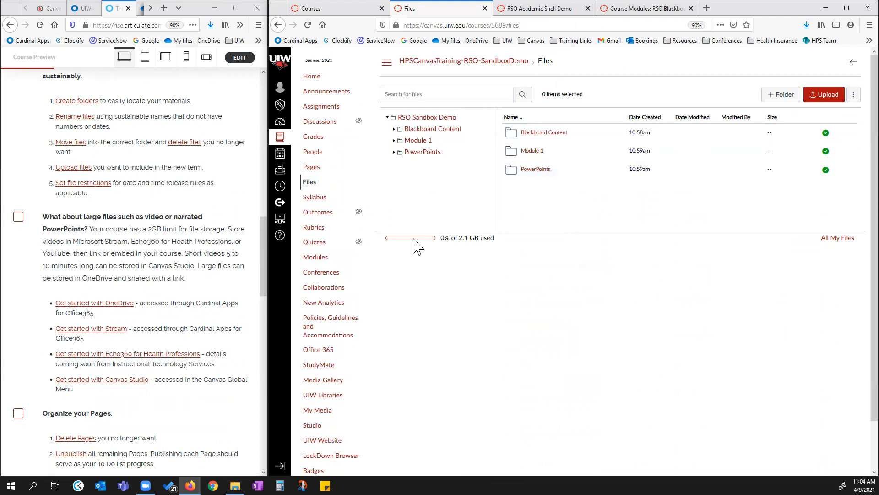
click(544, 134)
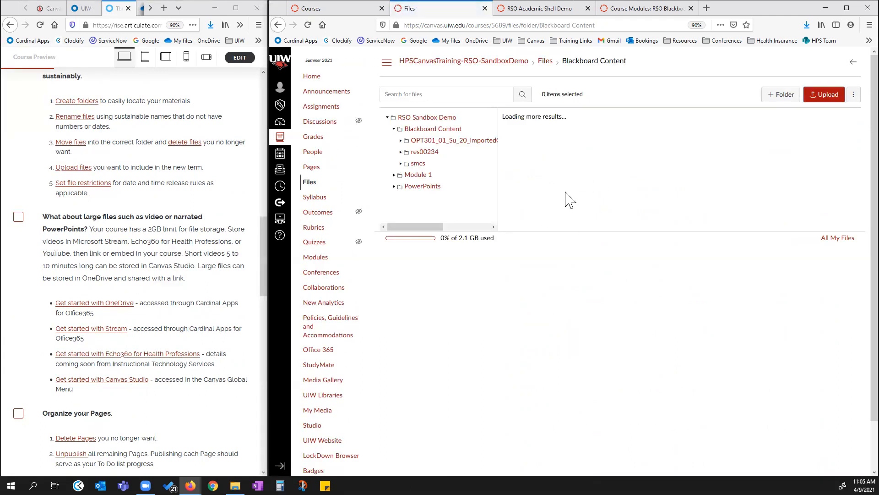
scroll(550, 372, down, 12)
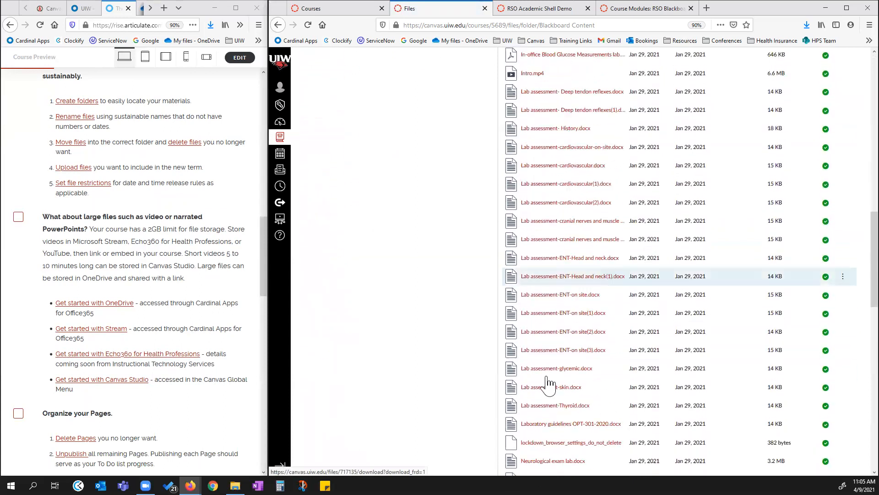
scroll(550, 382, down, 15)
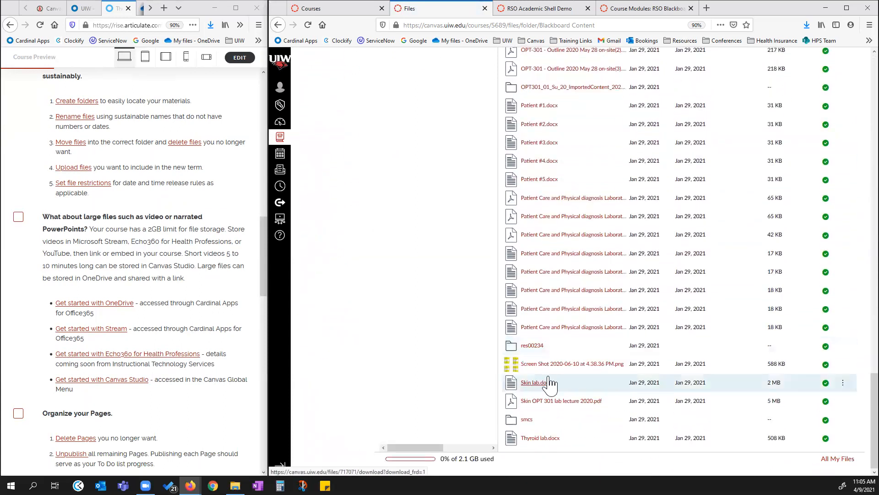
scroll(550, 382, up, 7)
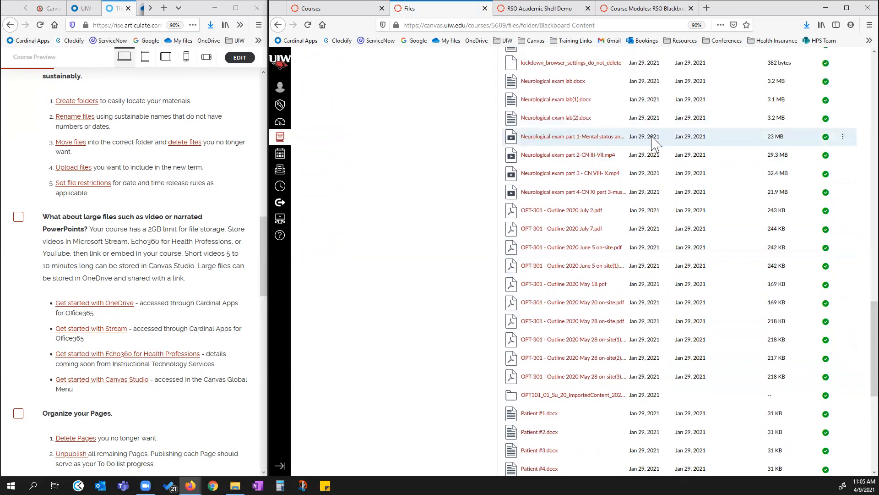
Select the four Neurological exam part videos in the Blackboard Content folder as examples of large files.
drag(649, 143, 655, 201)
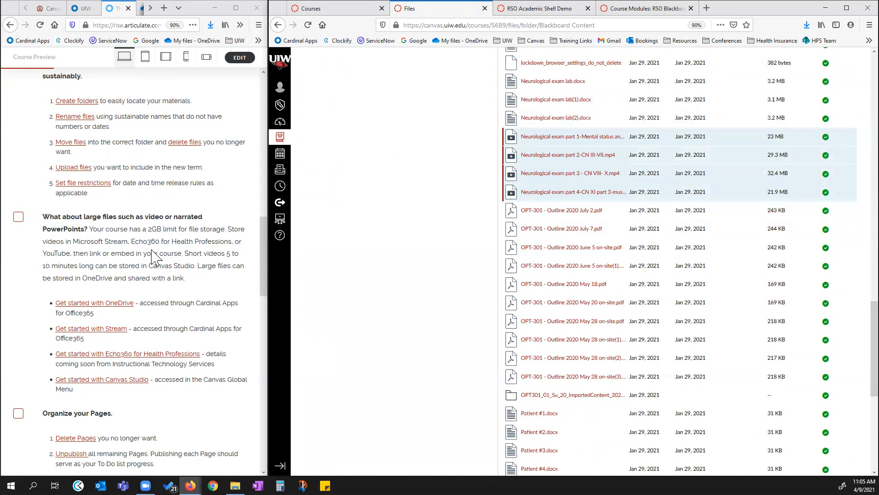
scroll(153, 256, down, 2)
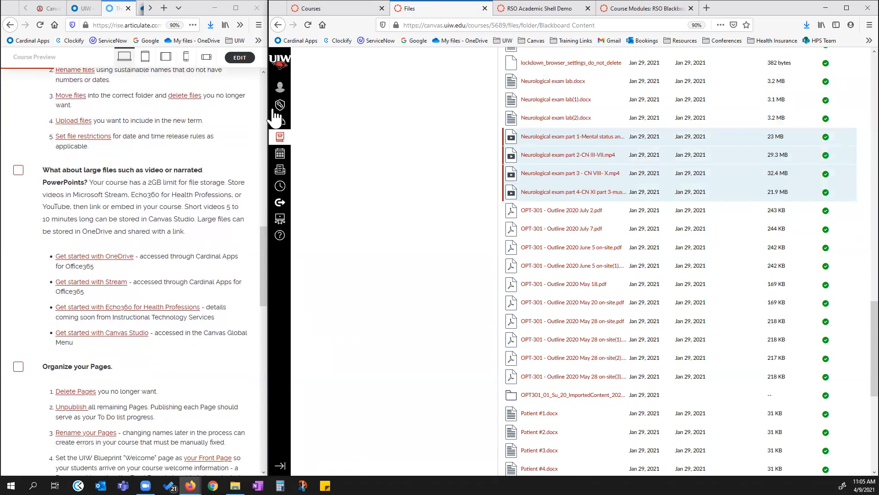
Widen the checklist window and view the PowerPoints folder in OneDrive and the video upload page in Microsoft Stream.
drag(265, 112, 372, 112)
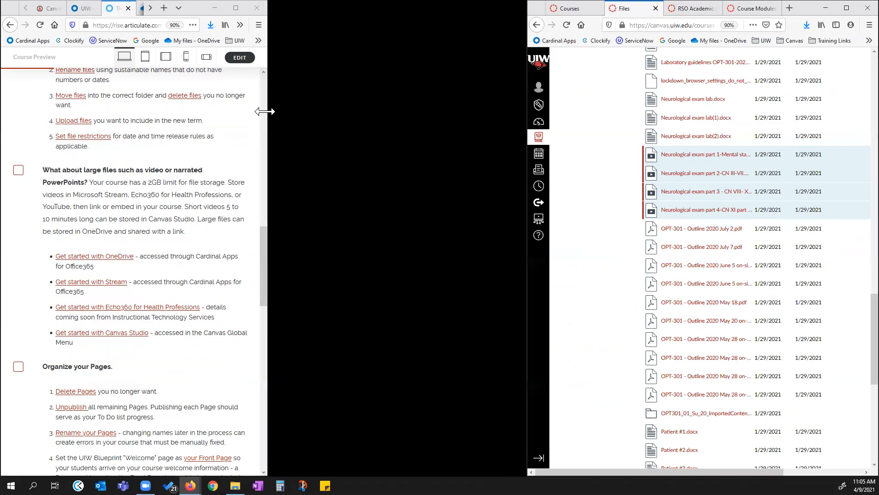
drag(265, 111, 611, 146)
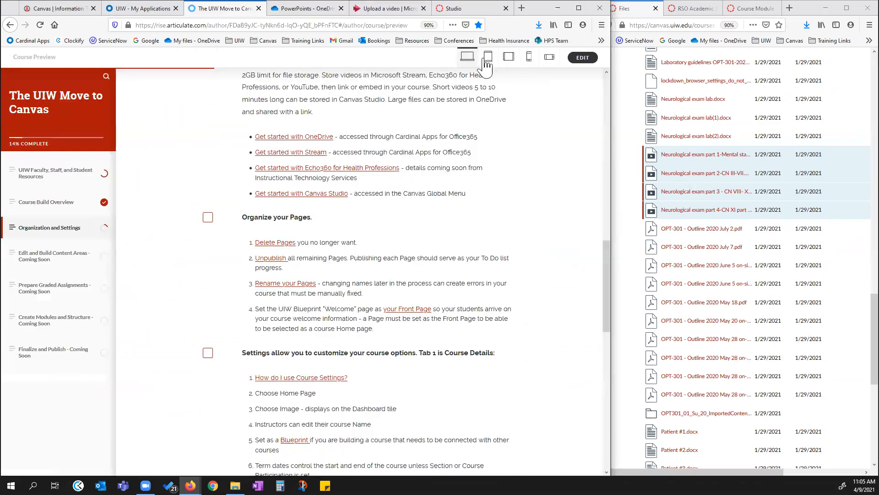
click(311, 11)
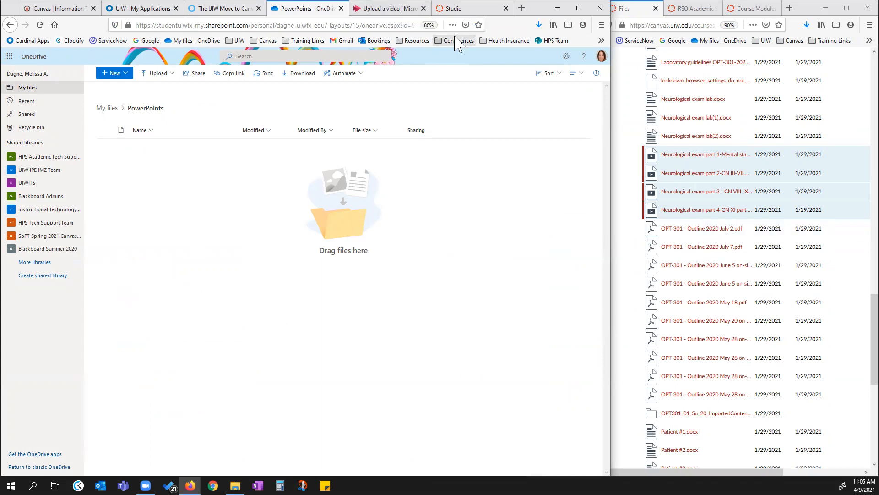
click(378, 14)
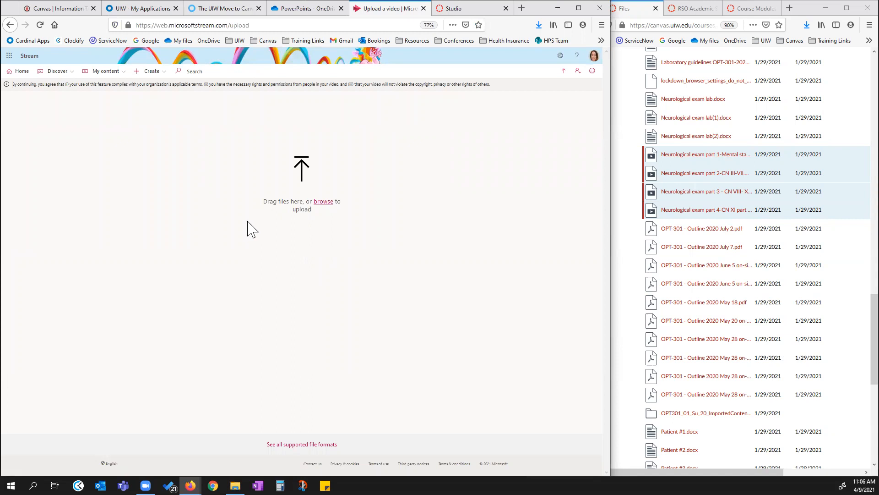
Create a new collection named Opt 301 in the Canvas Studio library.
click(473, 9)
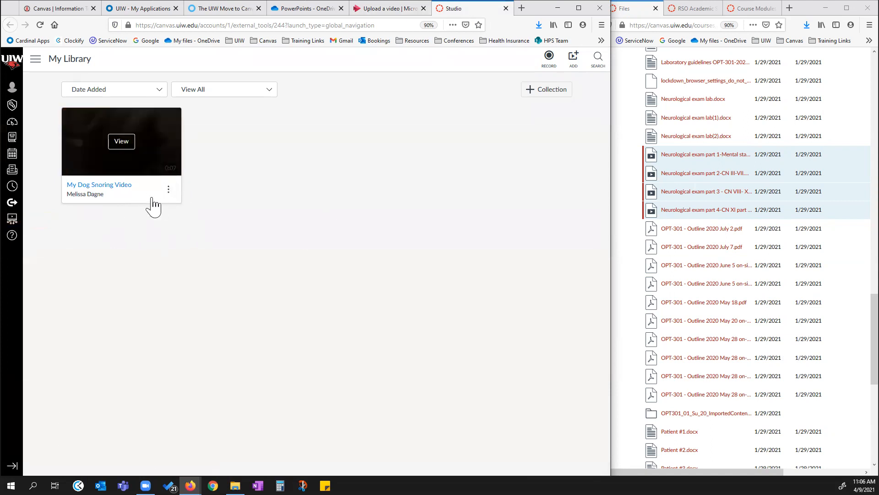
click(552, 91)
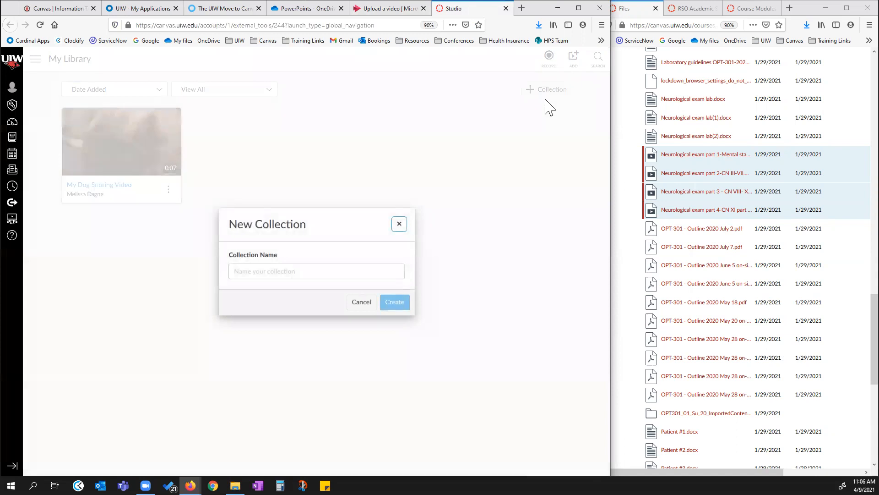
click(262, 276)
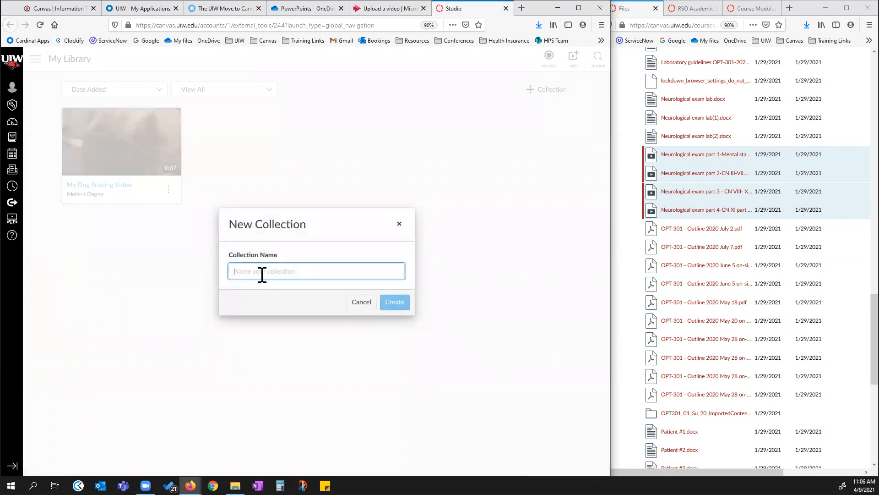
text(Opt 301)
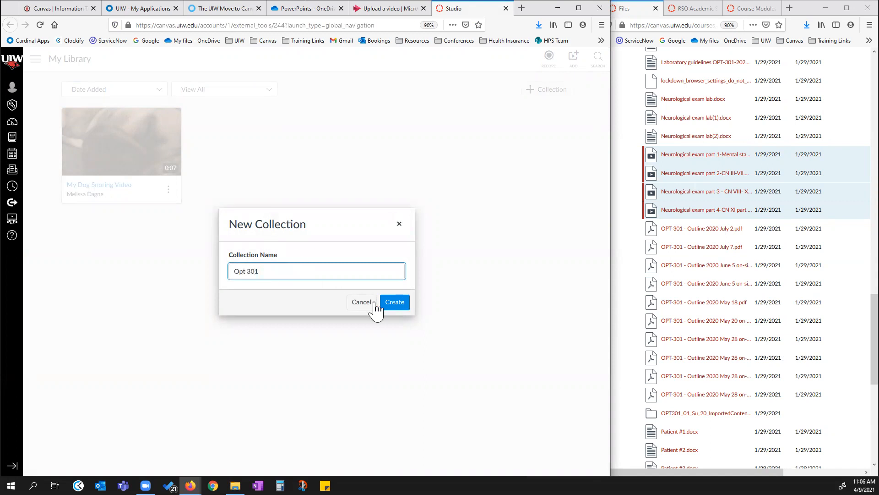
click(393, 303)
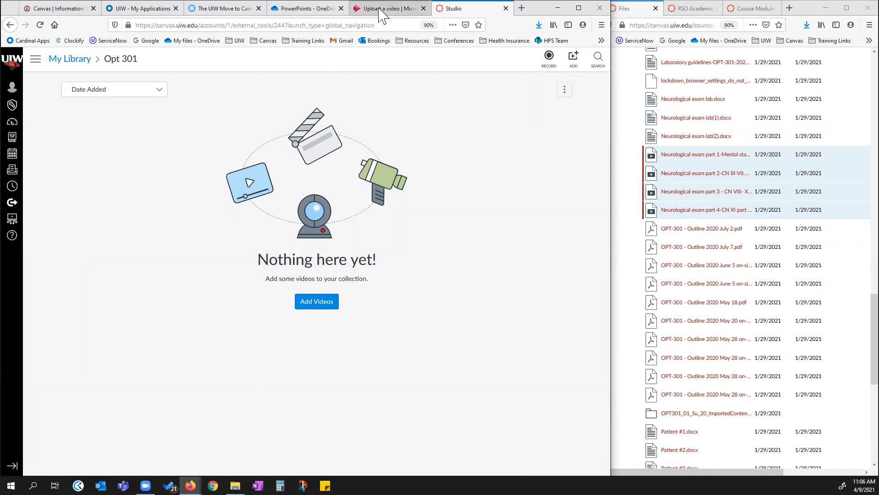
Return to the checklist, check off the item about large files such as video or narrated PowerPoints, and fit the two windows side by side.
click(215, 14)
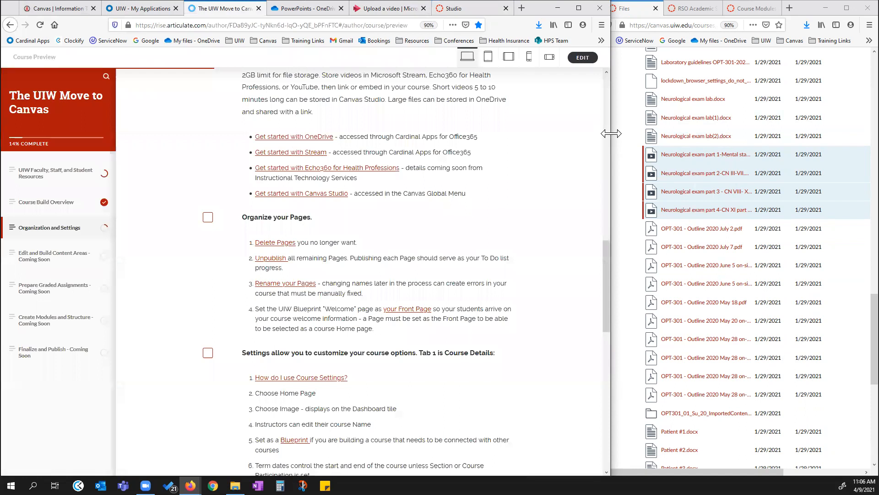
drag(611, 133, 318, 179)
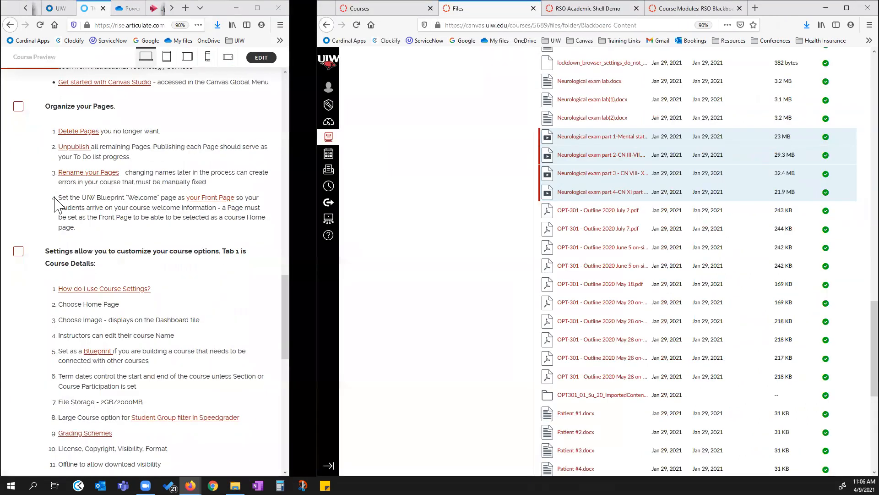
scroll(137, 238, down, 2)
scroll(146, 242, up, 10)
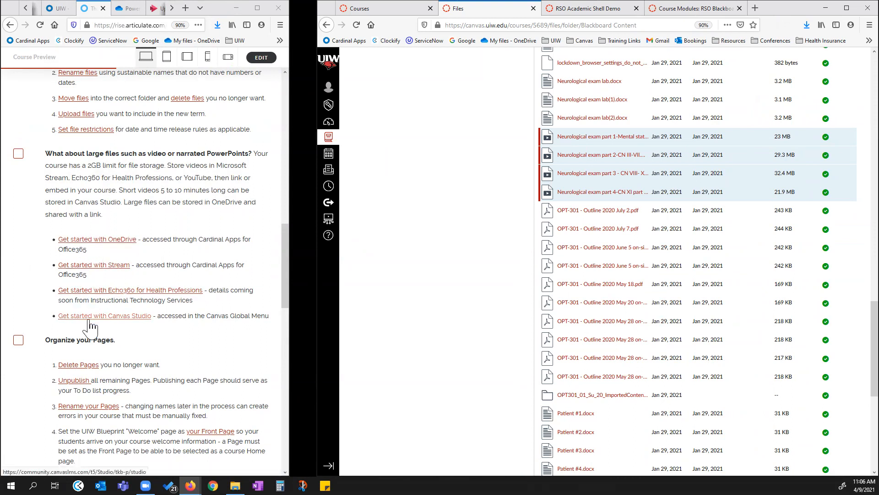
click(19, 155)
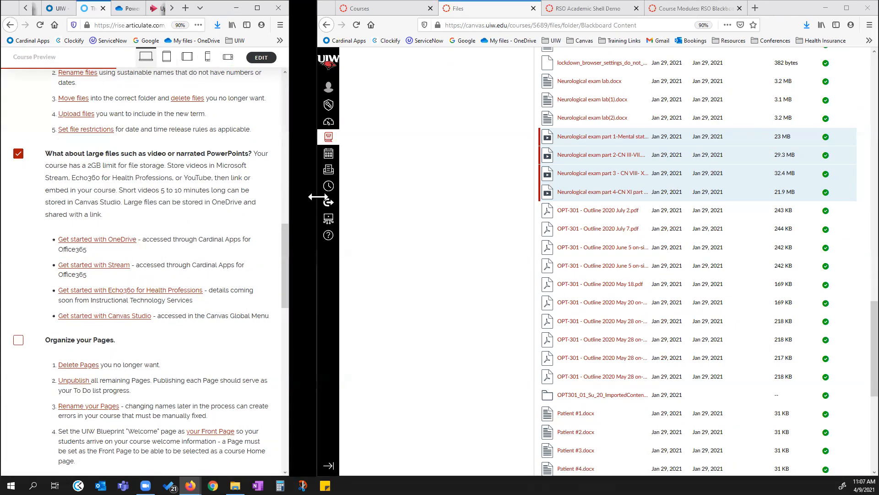
drag(315, 195, 290, 197)
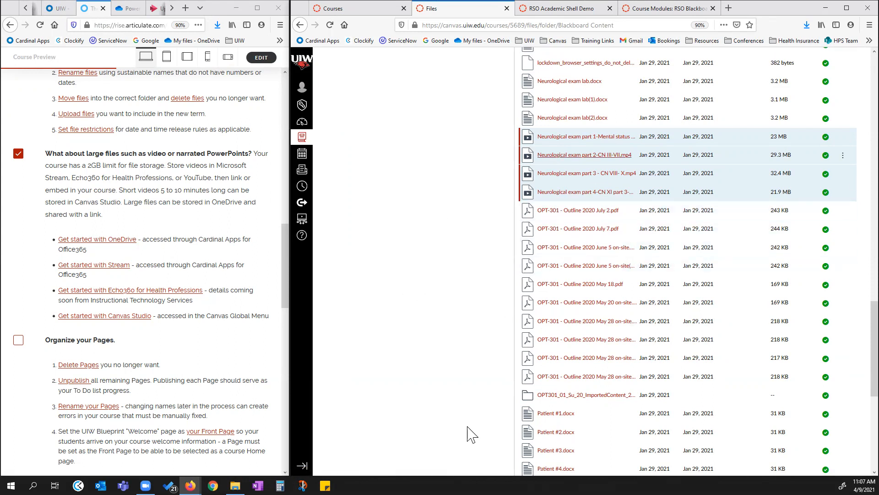
Look over the Blackboard Content file list and read the checklist item about organizing Pages.
scroll(700, 365, down, 3)
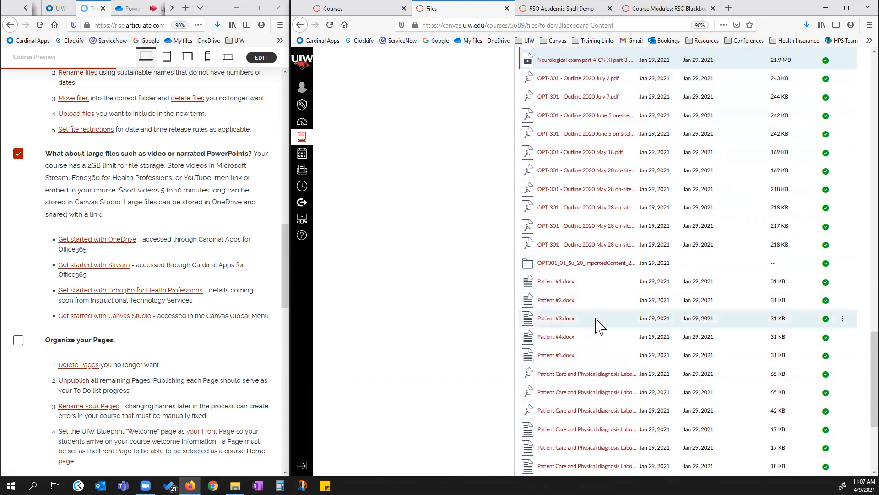
scroll(454, 375, up, 4)
scroll(454, 380, up, 8)
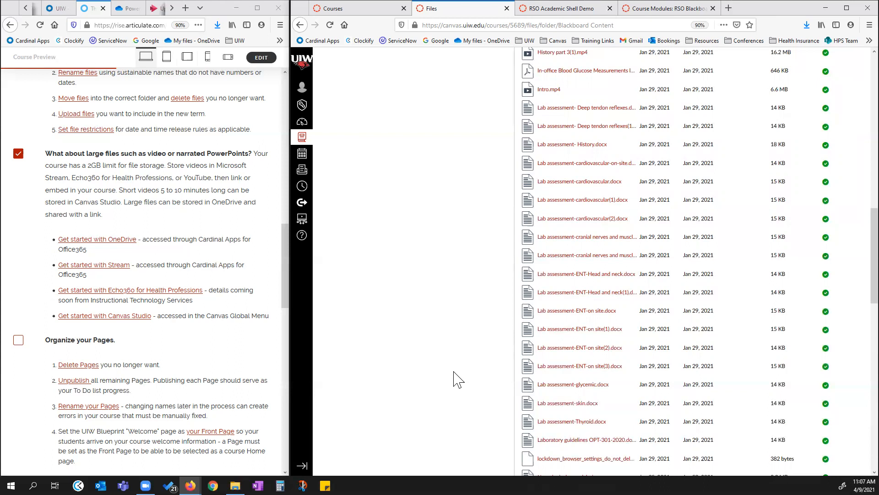
scroll(437, 316, down, 2)
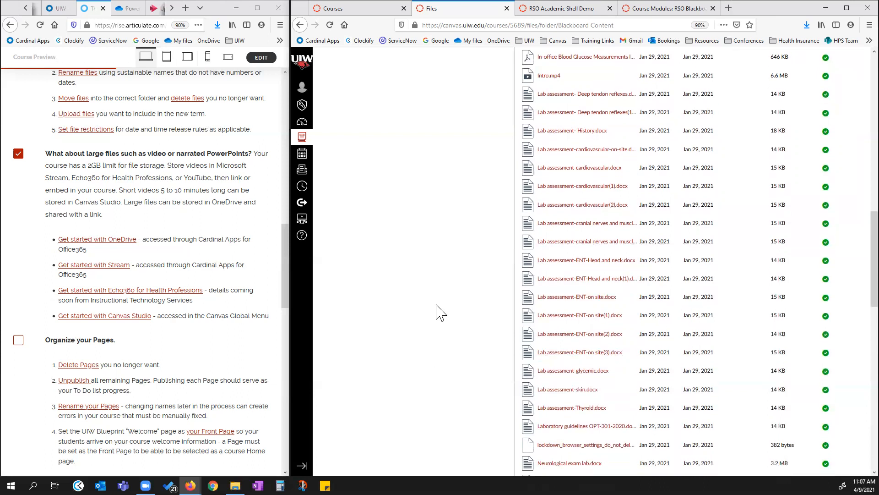
scroll(442, 330, up, 9)
scroll(463, 306, up, 5)
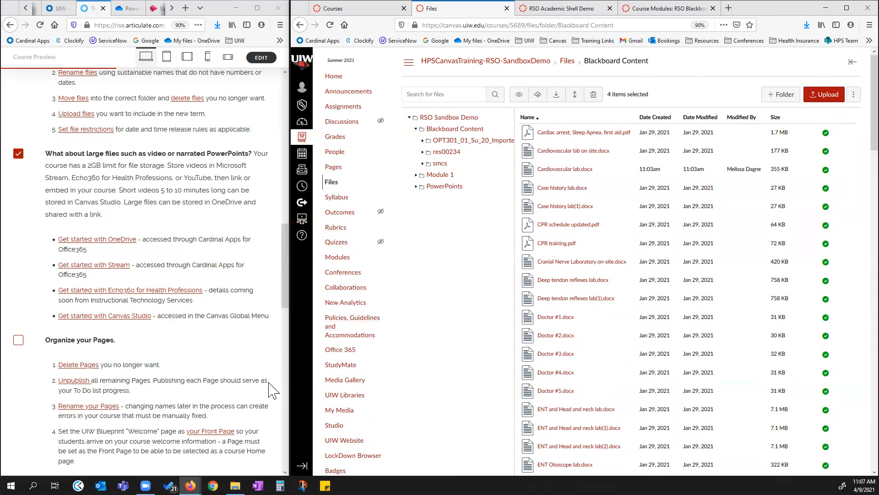
scroll(196, 376, down, 3)
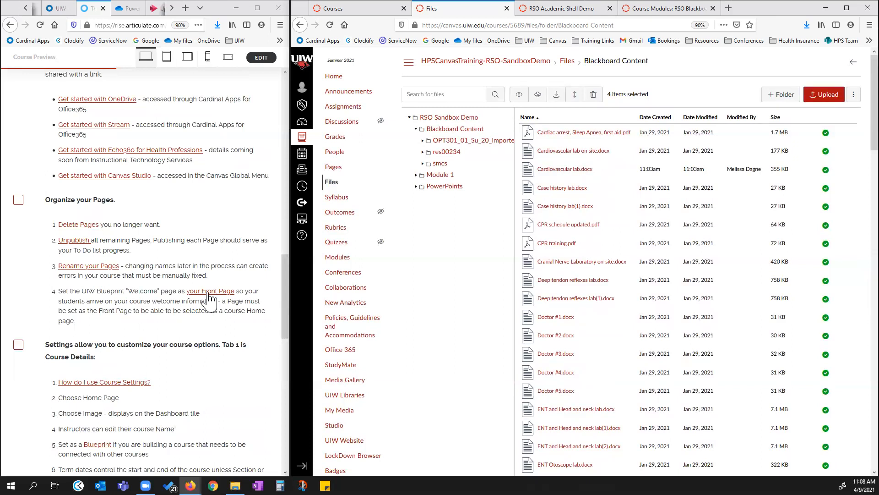
scroll(223, 315, down, 1)
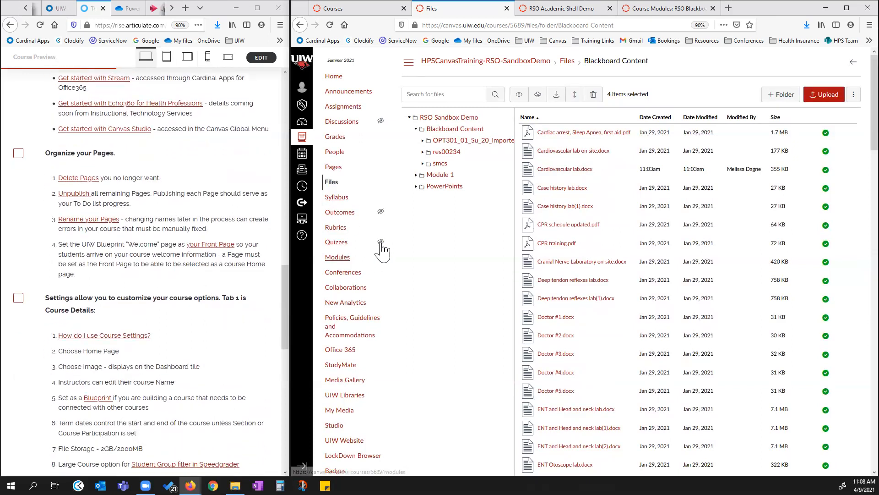
View the sandbox course's Pages list, and examine the full list of pages in the RSO Blackboard Content course.
click(338, 170)
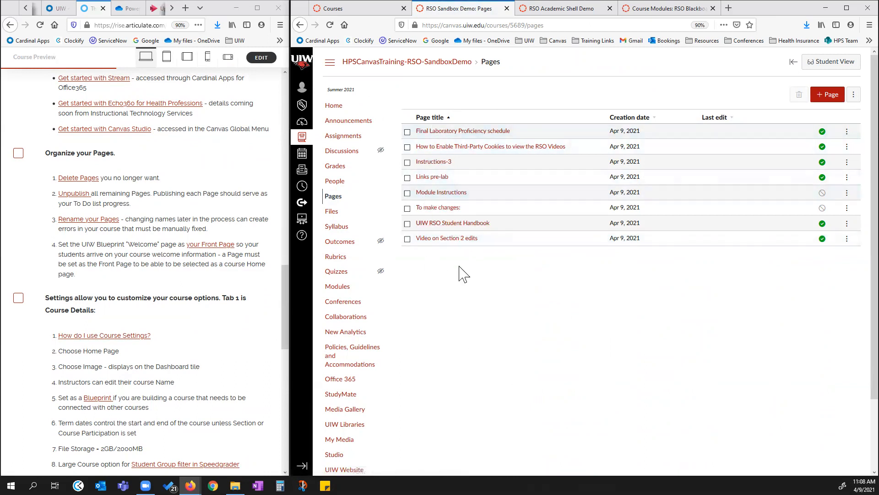
click(702, 10)
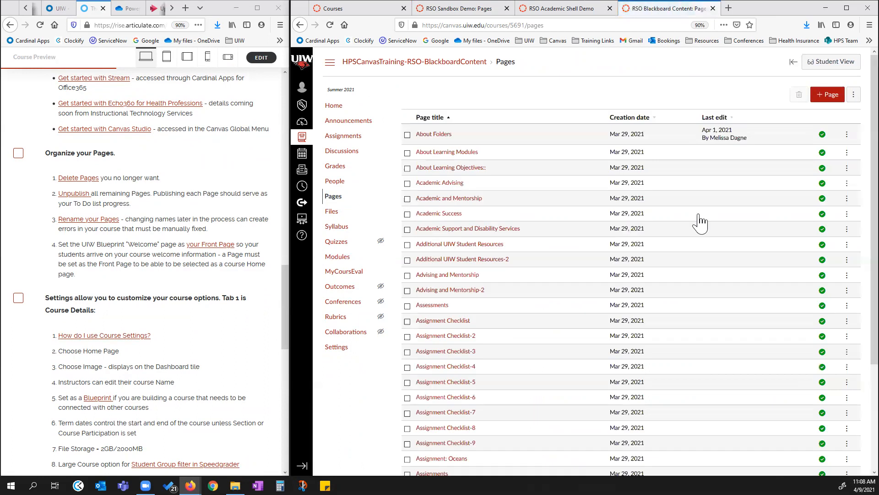
scroll(606, 231, down, 10)
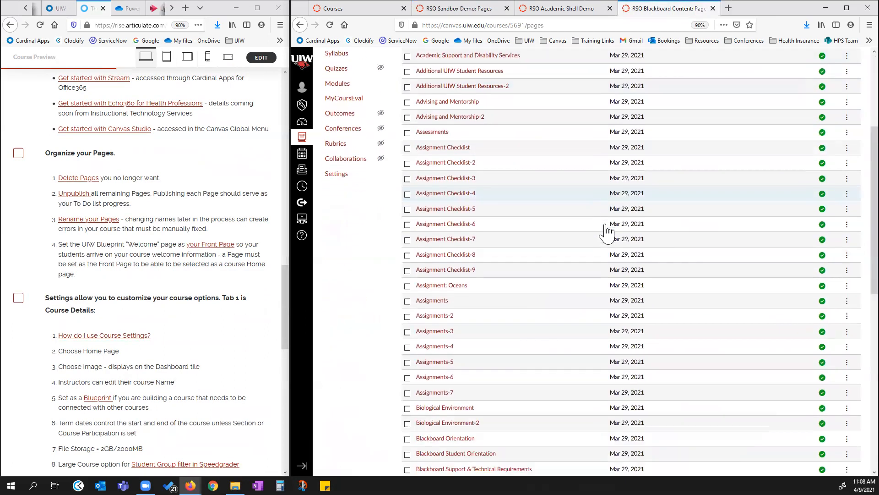
scroll(607, 231, down, 5)
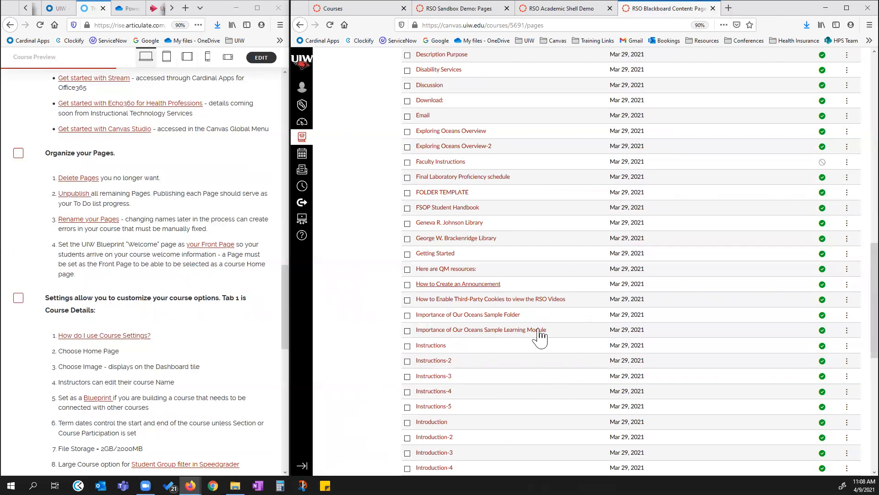
scroll(582, 291, down, 5)
scroll(506, 280, down, 2)
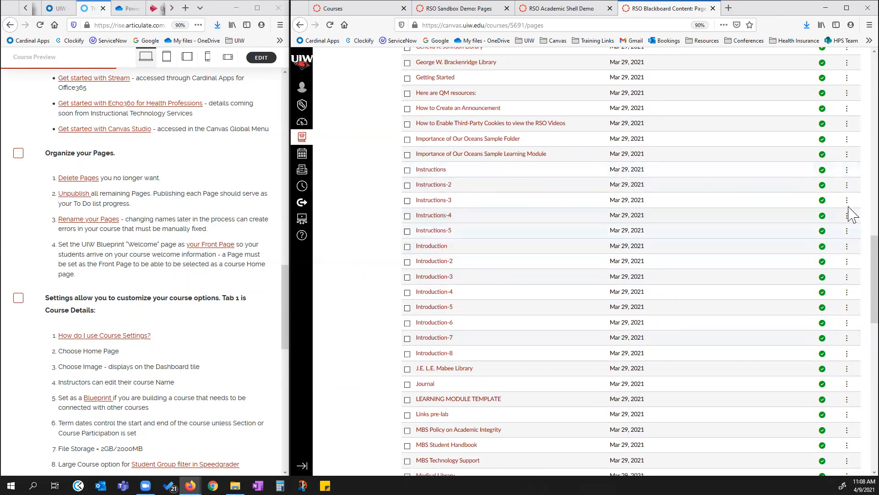
Explore copying the page "How to Enable Third-Party Cookies to view the RSO Videos" to RSO Sandbox Demo, including its module choices, and close without copying.
click(847, 125)
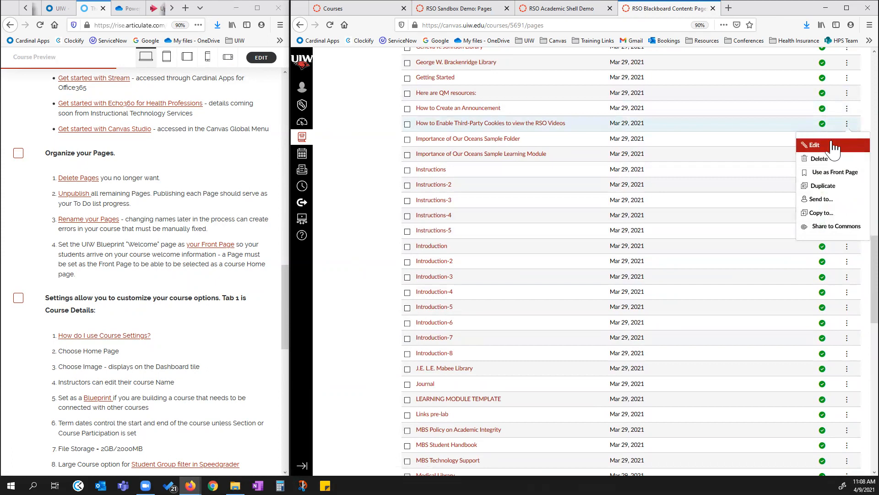
click(820, 214)
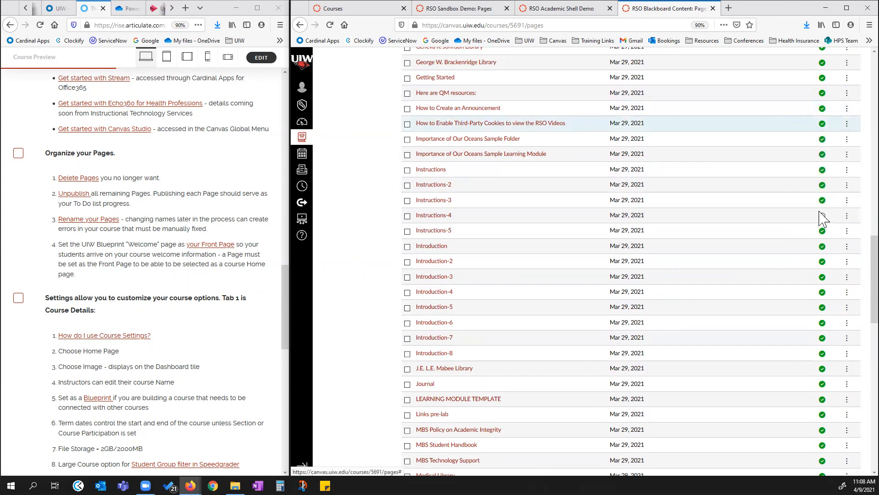
click(771, 100)
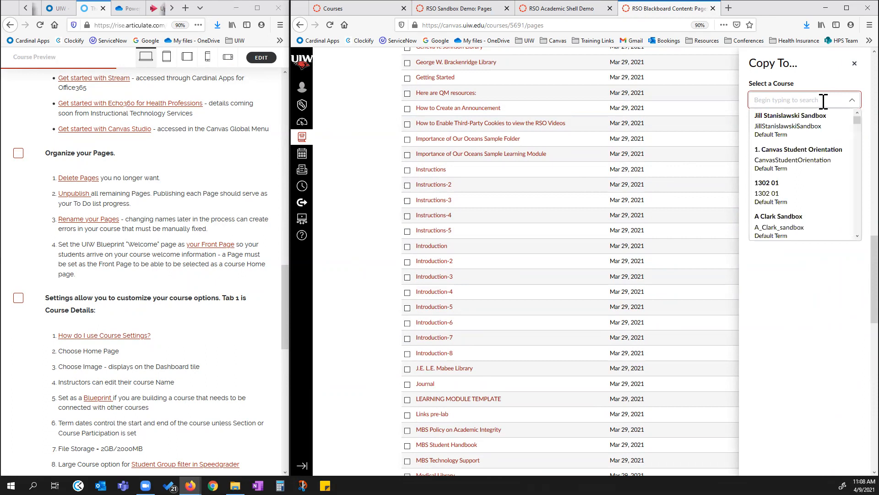
scroll(808, 181, down, 3)
scroll(809, 181, down, 5)
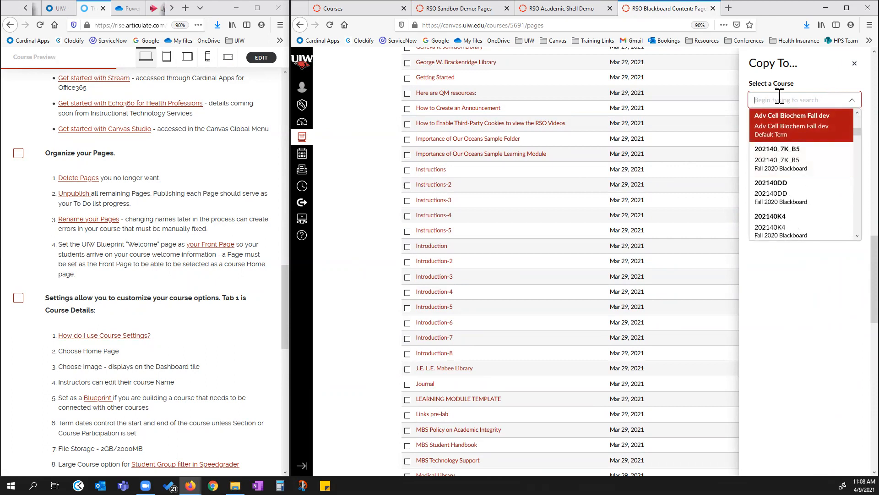
text(RSO Sand)
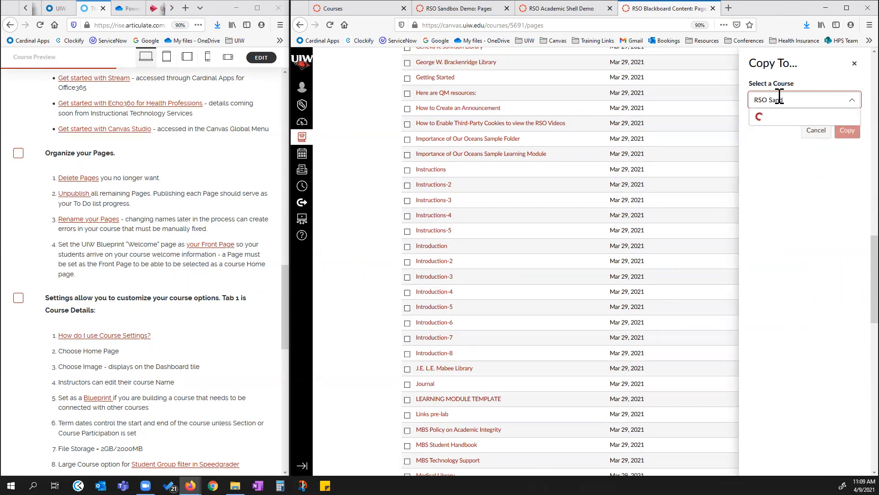
click(784, 115)
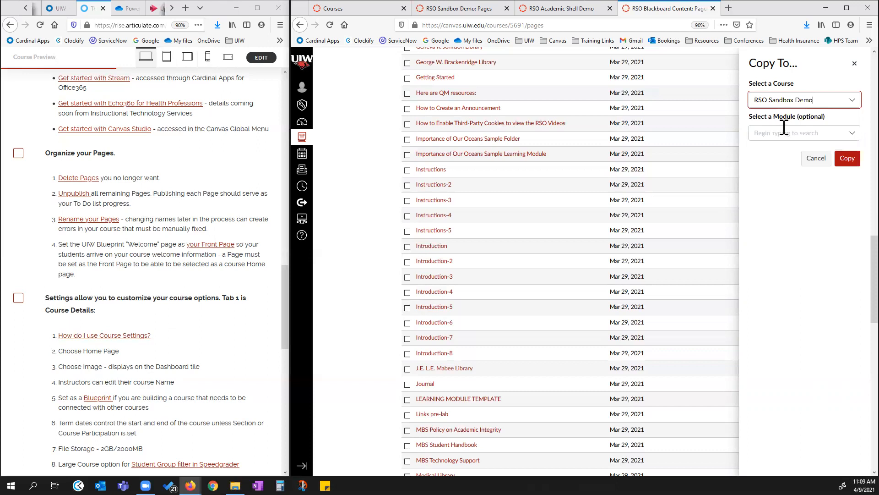
click(851, 134)
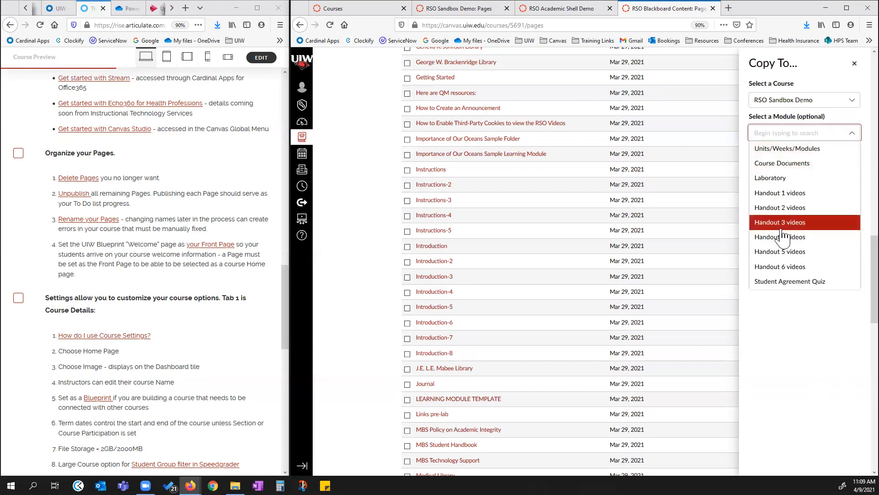
click(855, 66)
scroll(477, 310, up, 4)
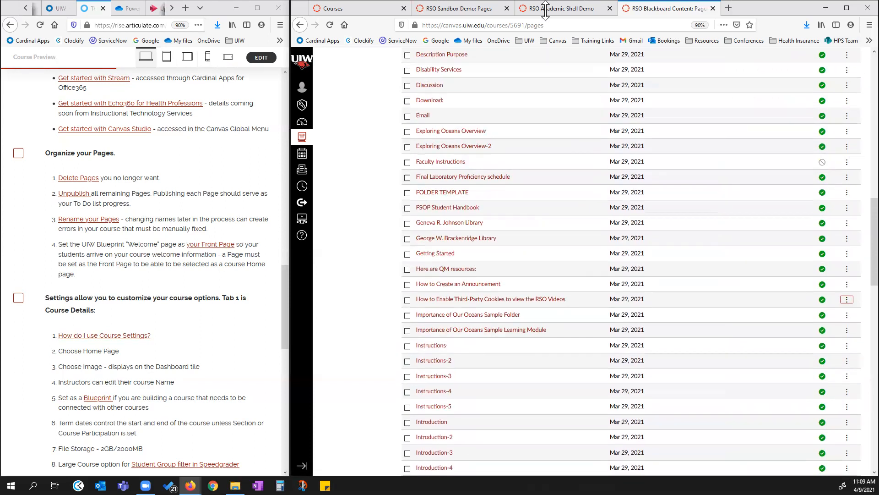
In the sandbox course, view the options for the "Final Laboratory Proficiency schedule" page and for the "UIW RSO Student Handbook" module item.
click(453, 10)
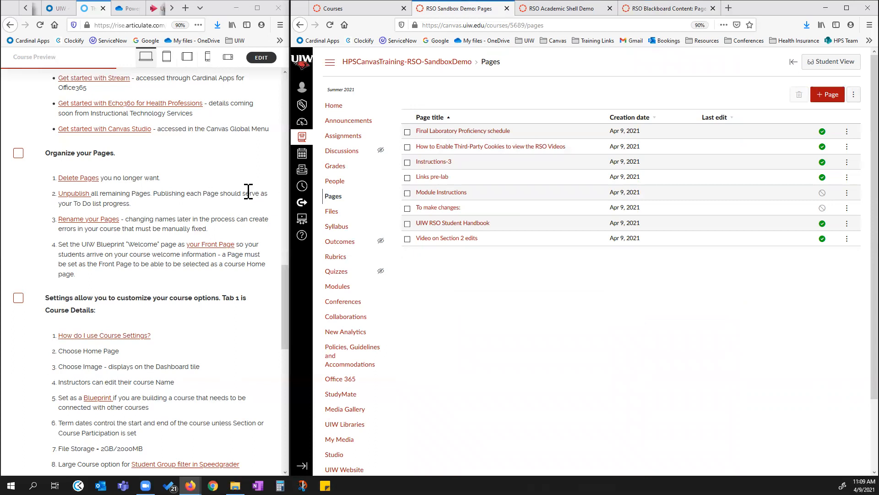
click(407, 132)
click(407, 132)
click(847, 131)
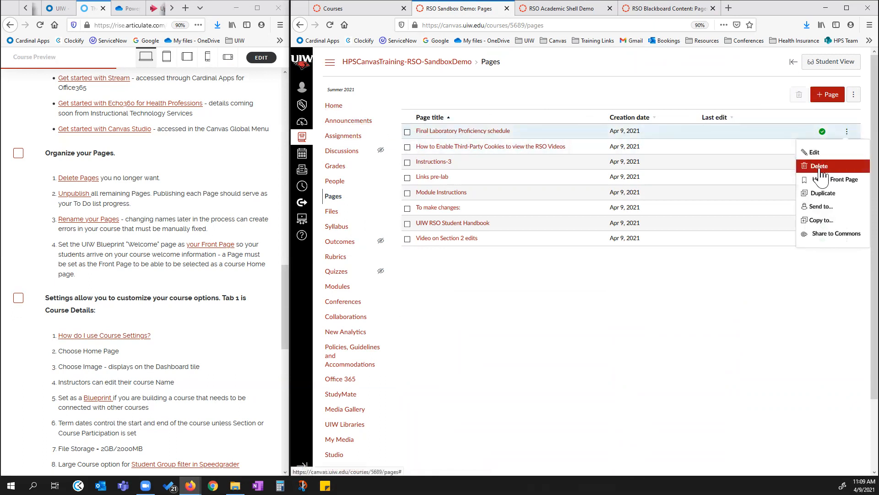
click(558, 90)
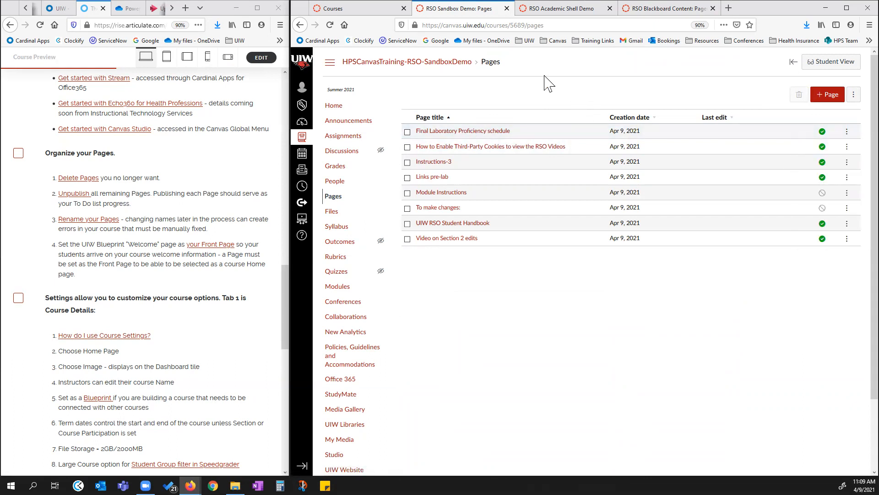
click(342, 288)
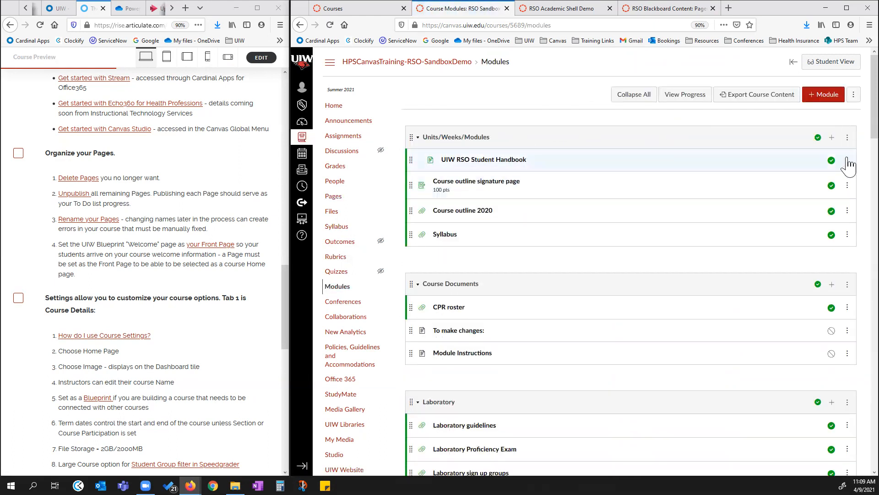
click(848, 160)
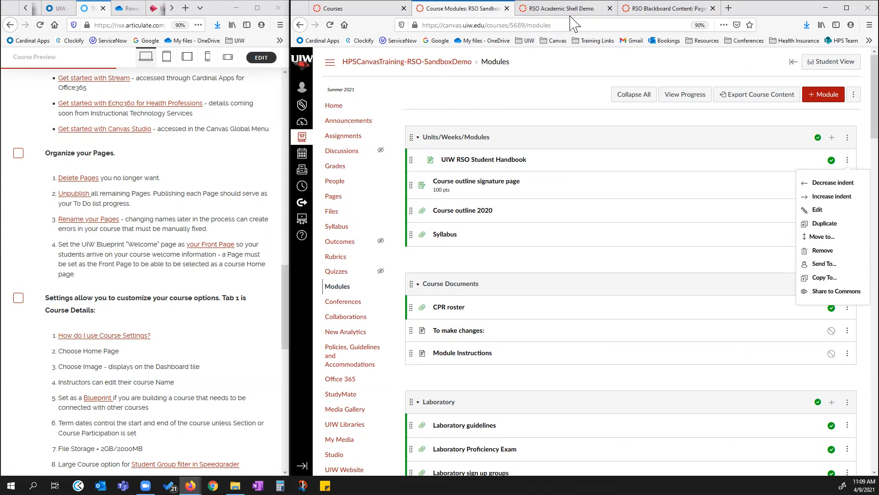
Publish the "Module Instructions" page in the sandbox's Pages list and check off "Organize your Pages" on the checklist.
click(334, 198)
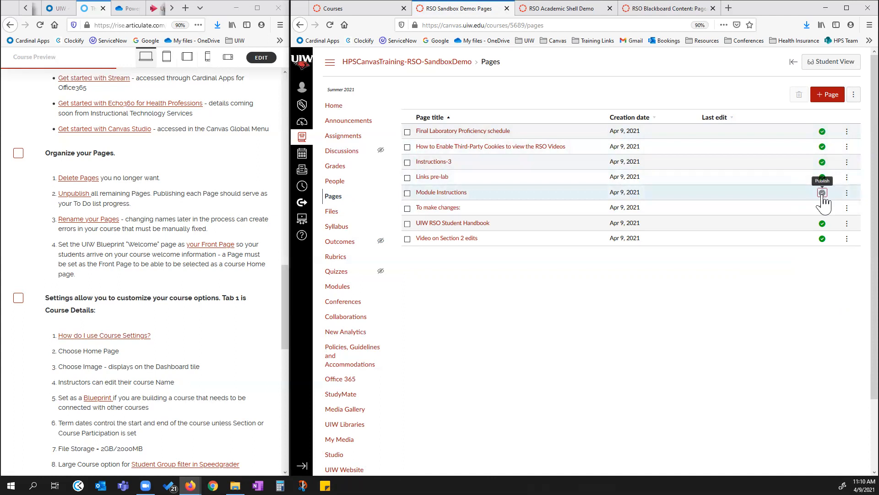
click(822, 193)
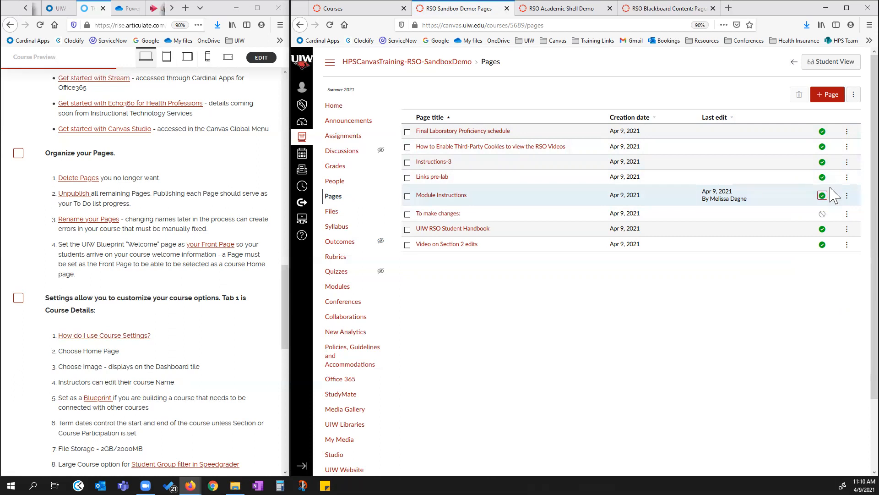
click(820, 200)
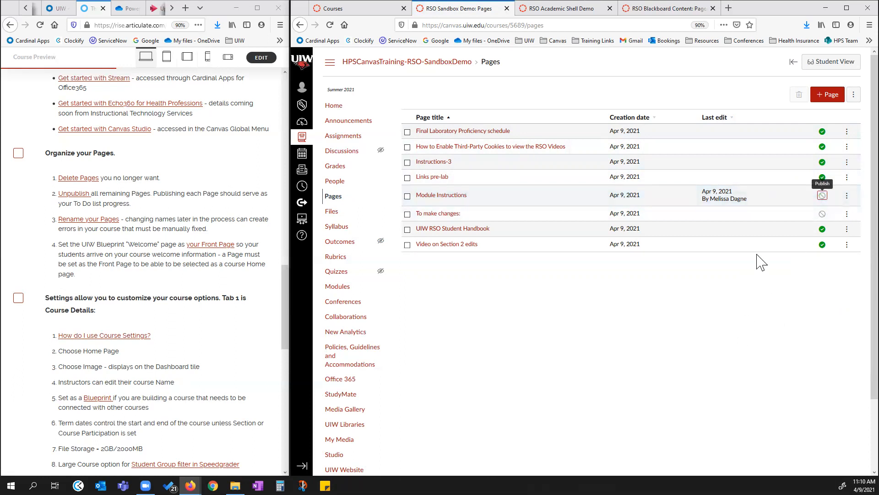
click(822, 197)
click(18, 153)
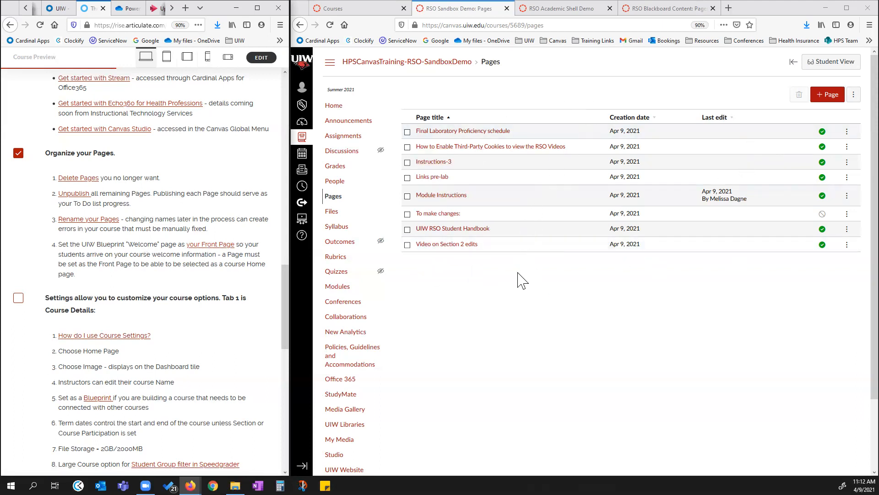
Review the options for "Final Laboratory Proficiency schedule", and compare the Academic Shell's front page and full page list with the sandbox's Pages.
click(847, 132)
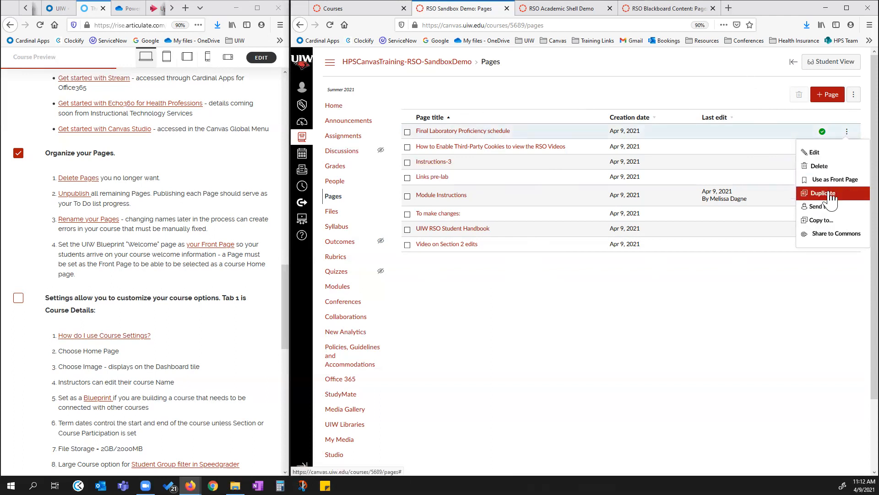
click(752, 281)
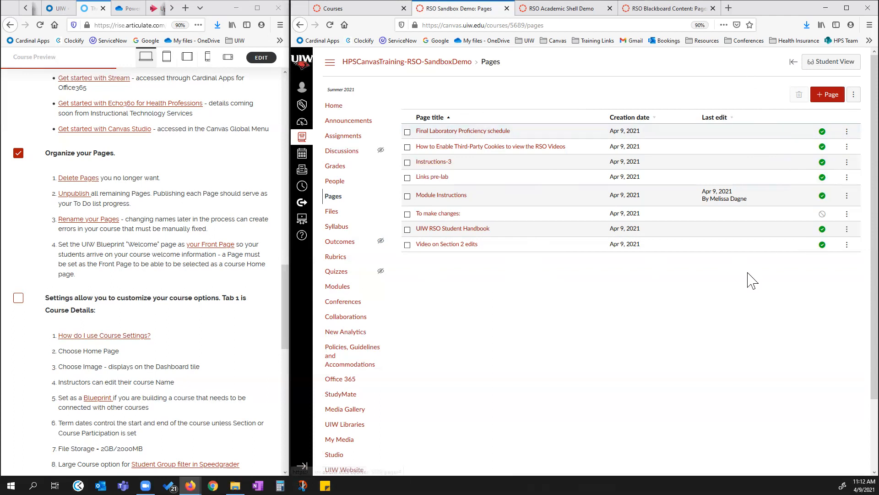
click(591, 9)
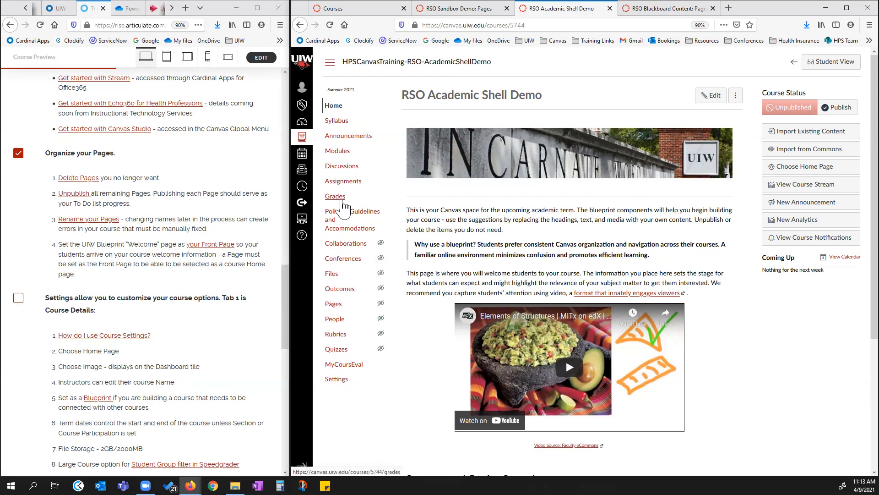
click(334, 305)
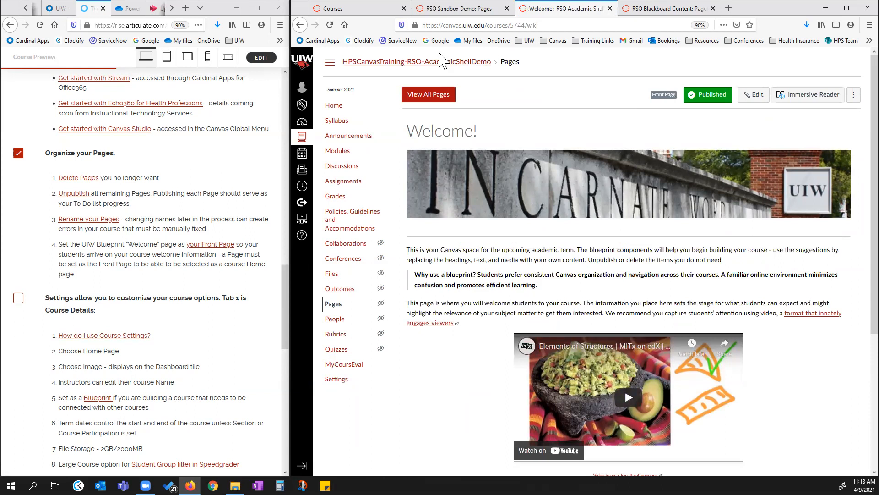
click(461, 8)
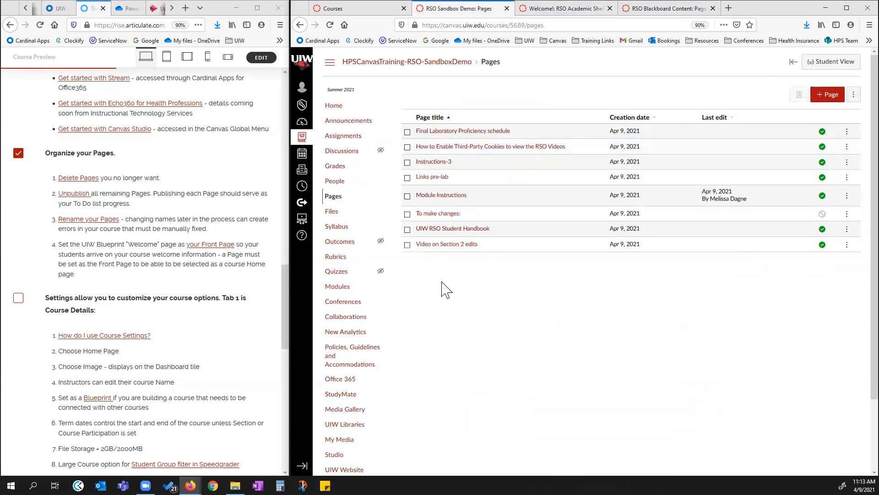
click(563, 9)
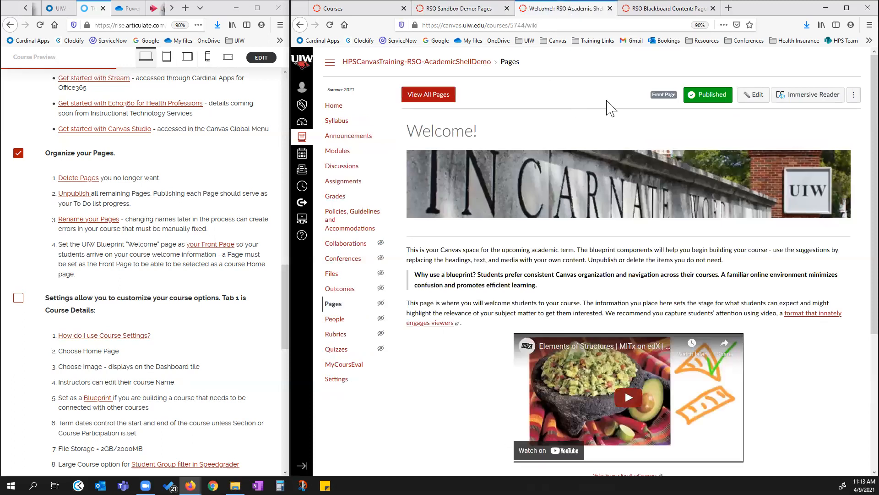
click(433, 98)
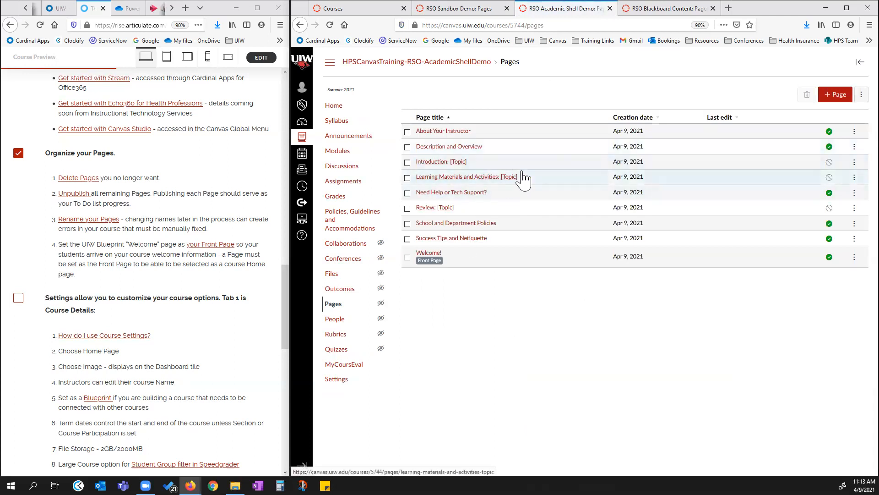
click(471, 14)
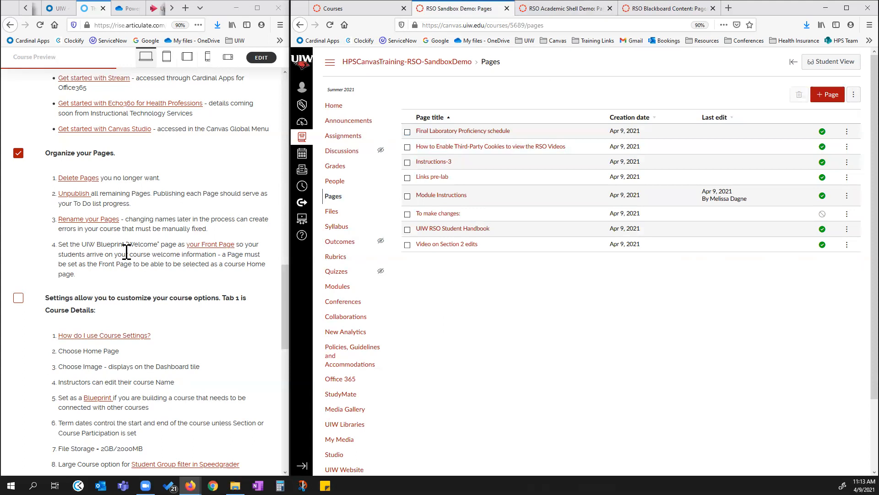
Read the checklist item about course settings and view the People roster of the sandbox course.
scroll(274, 235, down, 4)
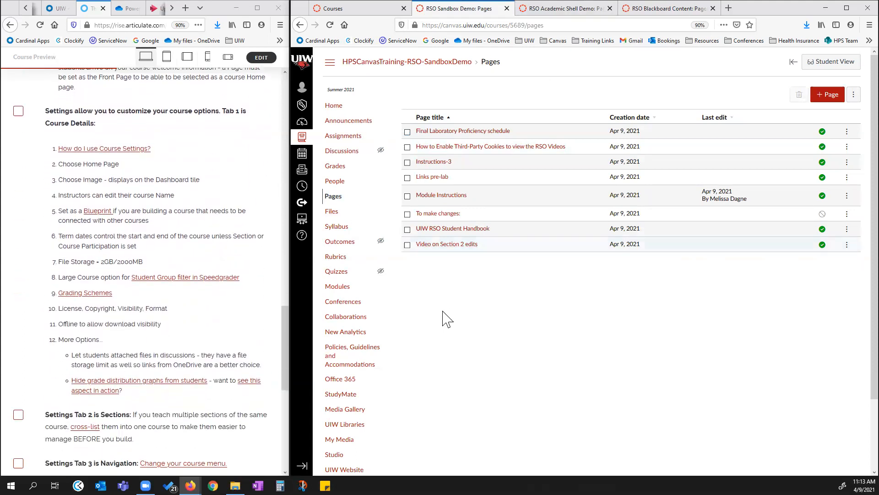
scroll(448, 357, down, 2)
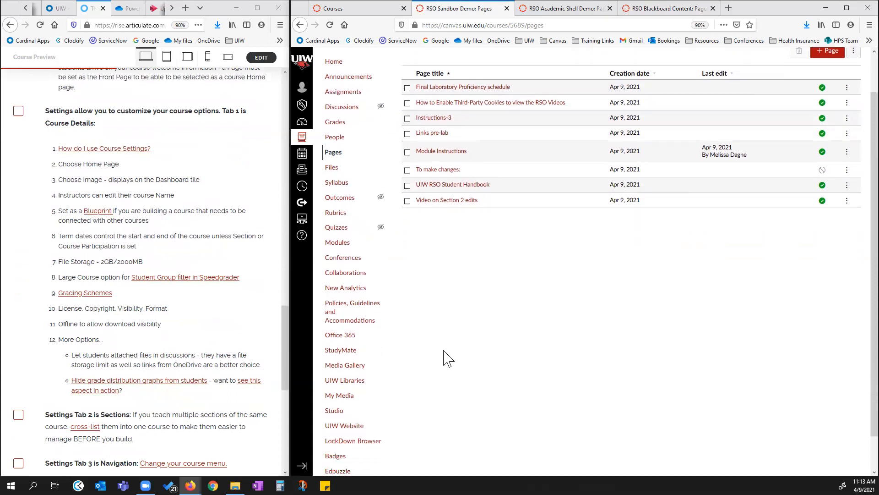
scroll(473, 362, up, 1)
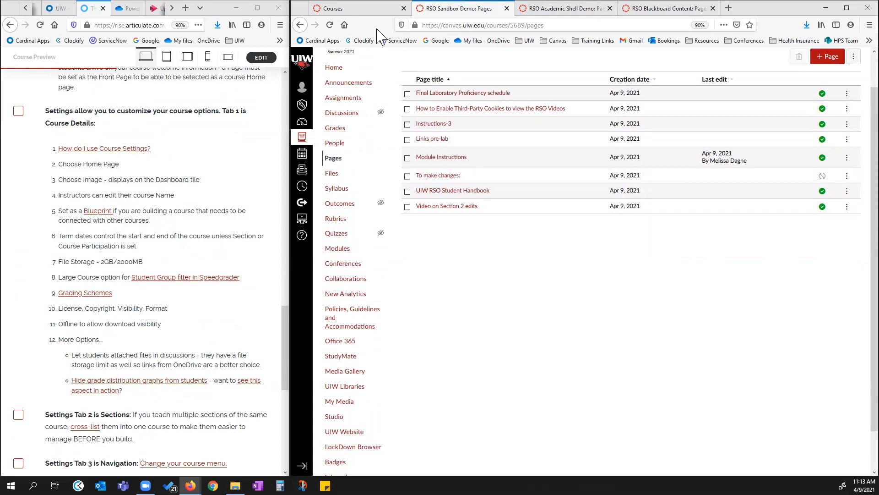
click(335, 144)
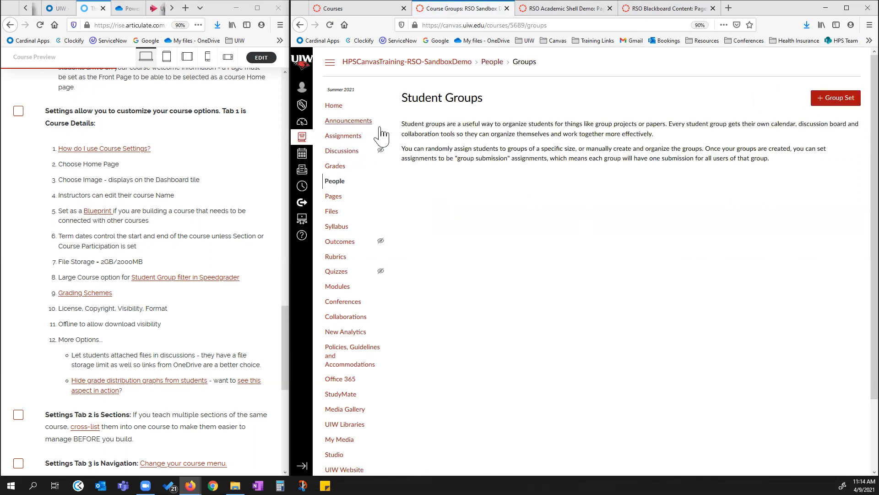
click(337, 182)
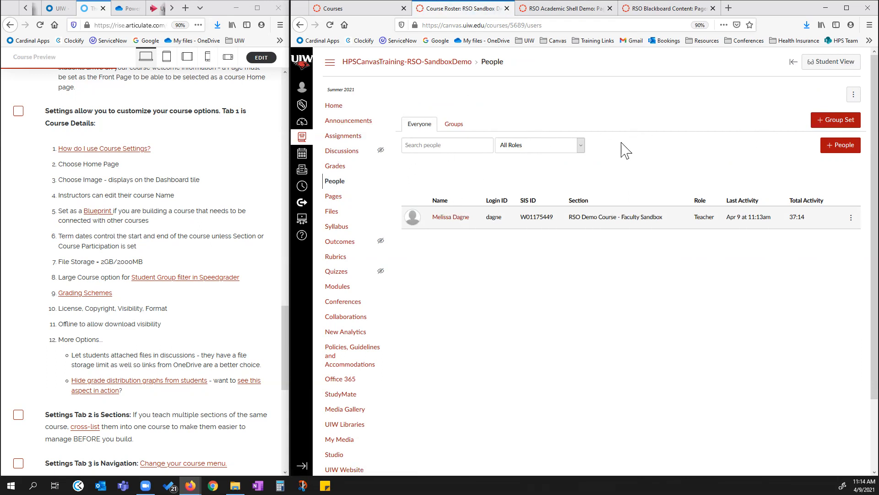
Examine the form for adding people to the course, including its role choices, and close it without adding anyone.
click(845, 147)
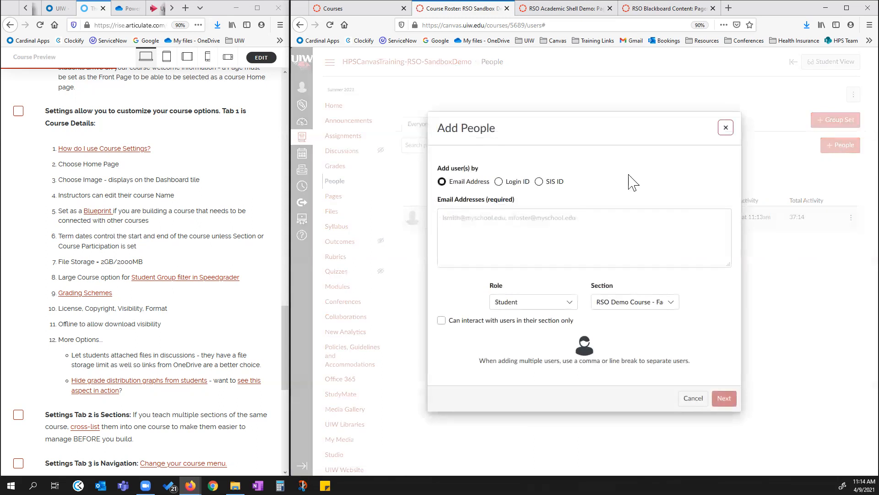
click(473, 218)
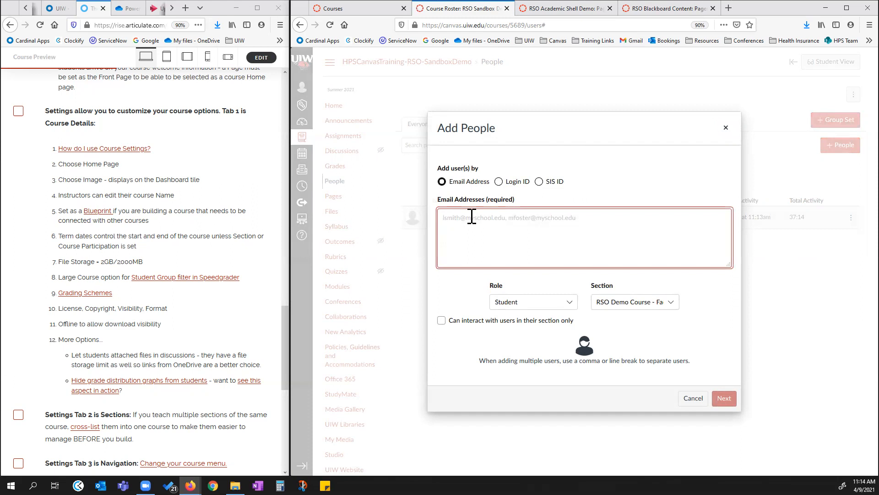
click(568, 303)
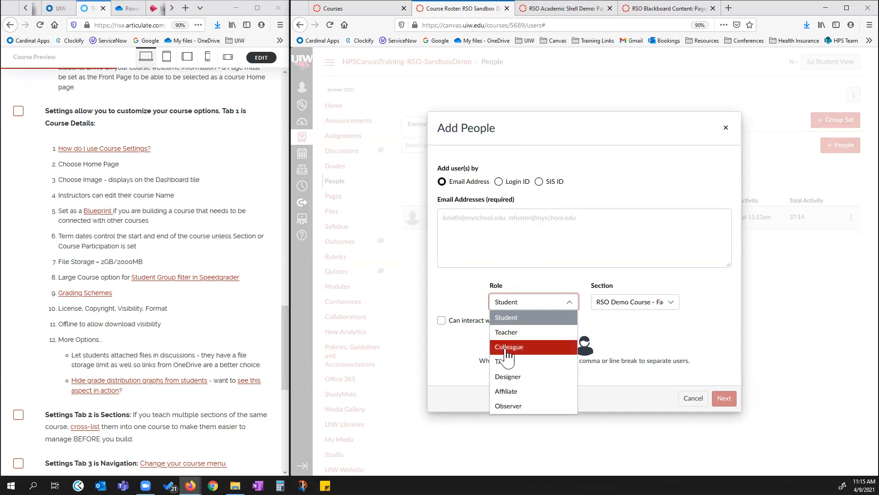
click(736, 313)
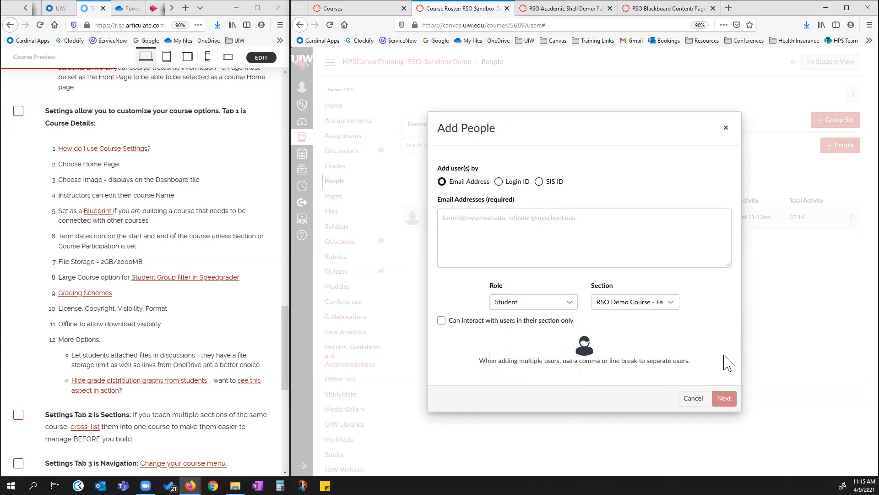
click(705, 401)
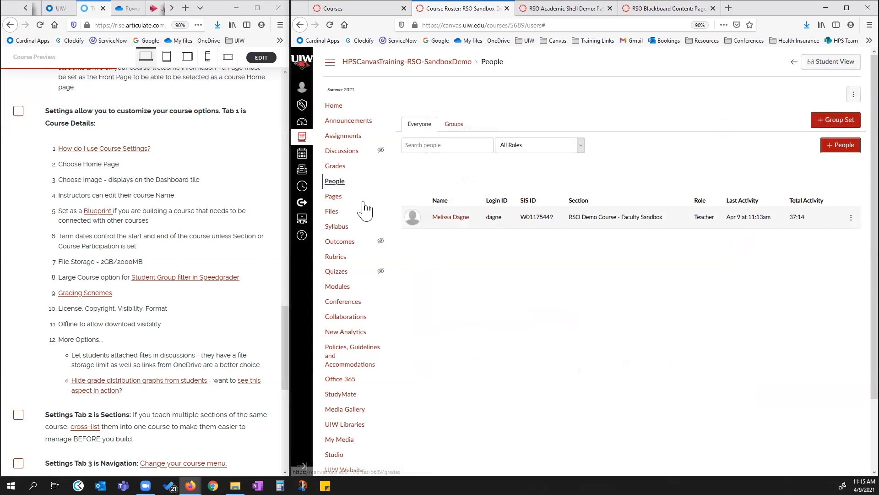
Open the sandbox course's Settings and look over all the Course Details options.
scroll(354, 293, down, 2)
click(346, 463)
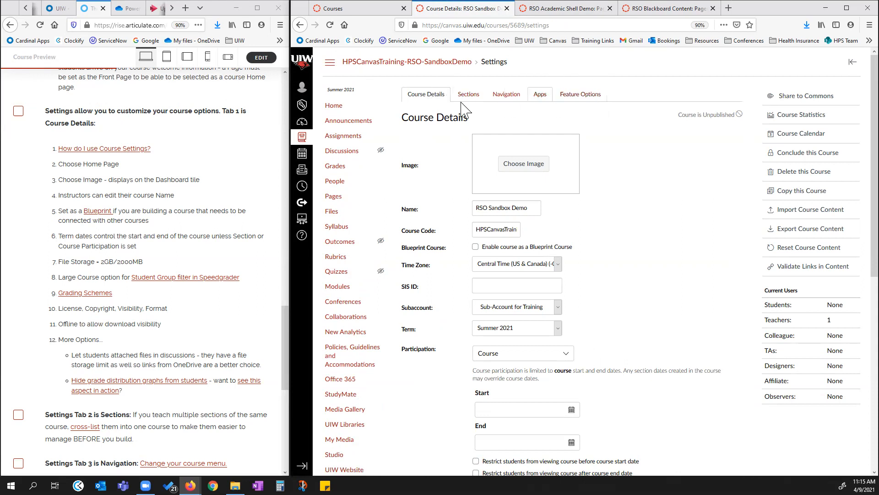
scroll(595, 243, down, 8)
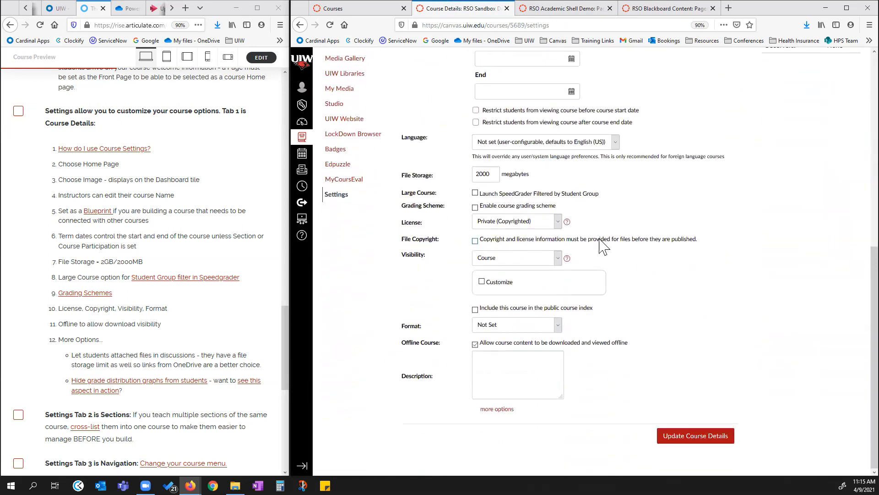
scroll(602, 247, up, 6)
scroll(606, 250, up, 2)
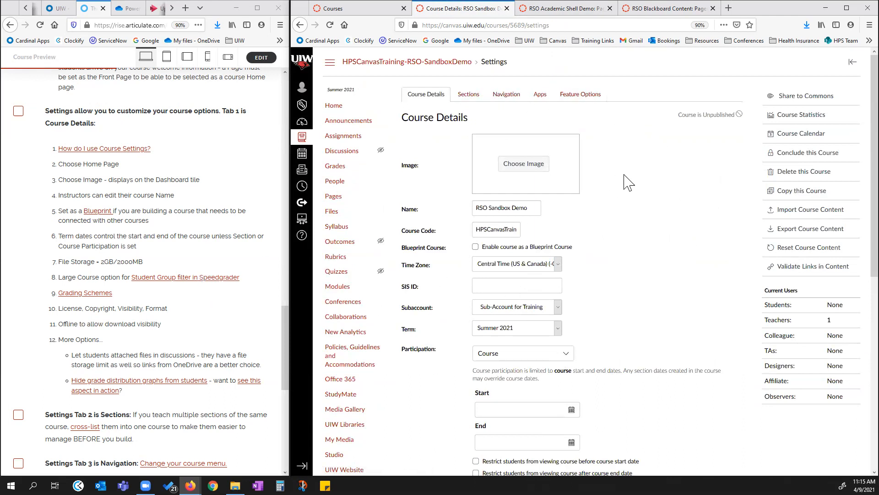
View the sandbox's course sections and the list of items in its course navigation settings.
click(469, 96)
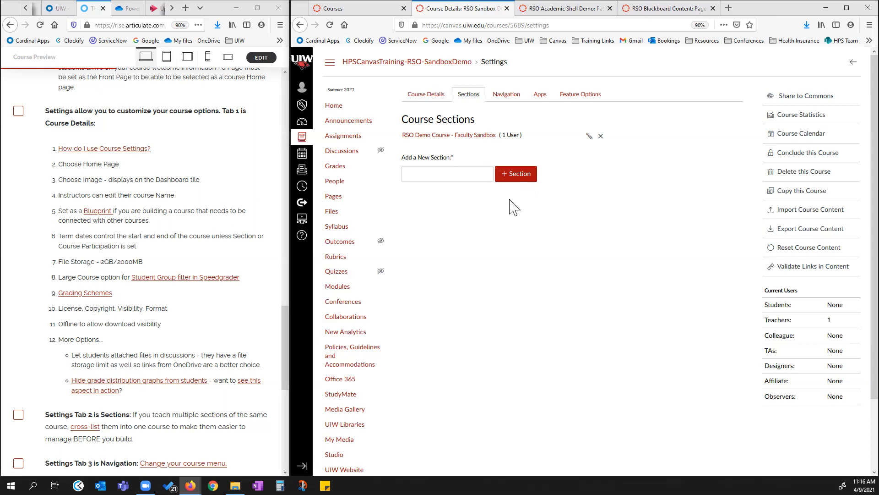
click(506, 94)
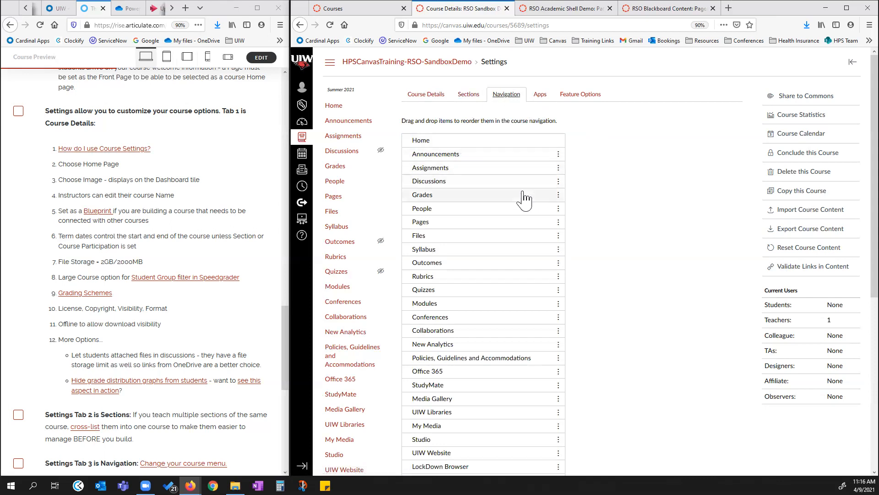
scroll(538, 188, down, 2)
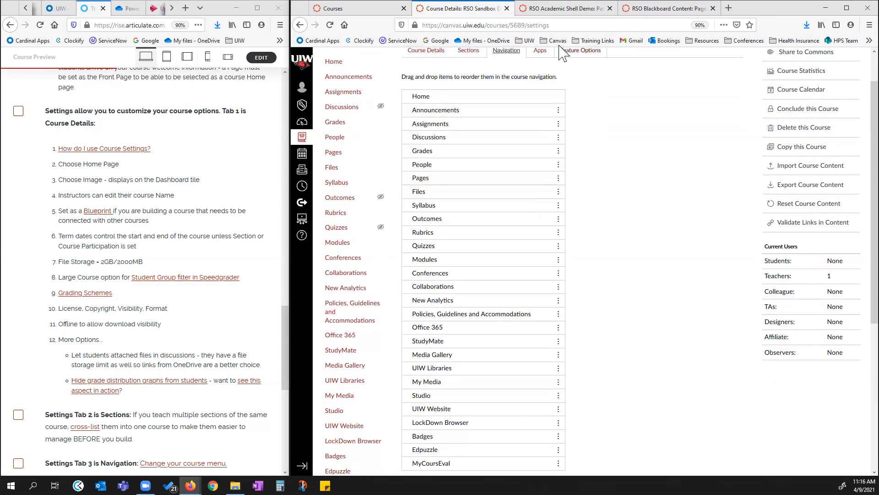
Open the RSO Academic Shell Demo's home page and view its course menu in Student View.
click(563, 13)
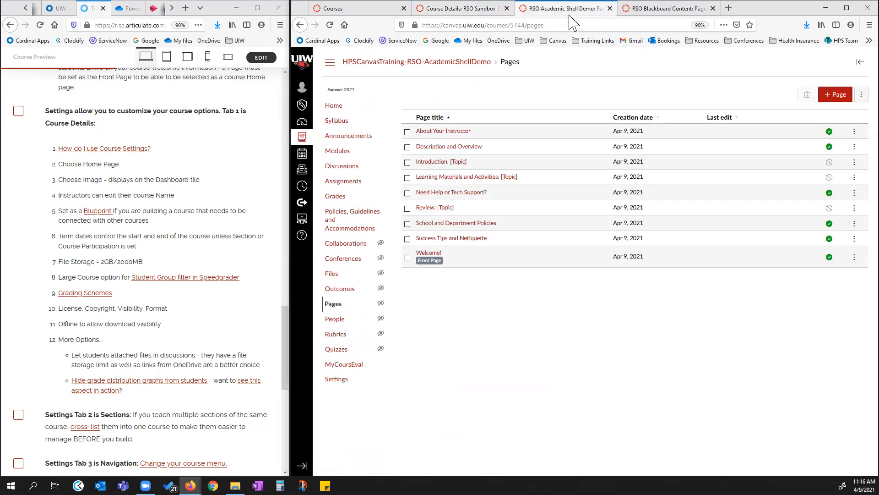
click(341, 110)
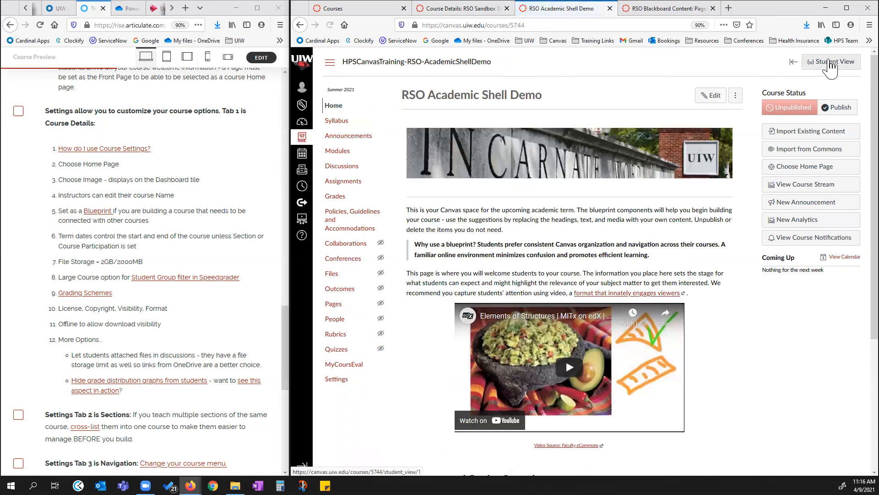
click(830, 66)
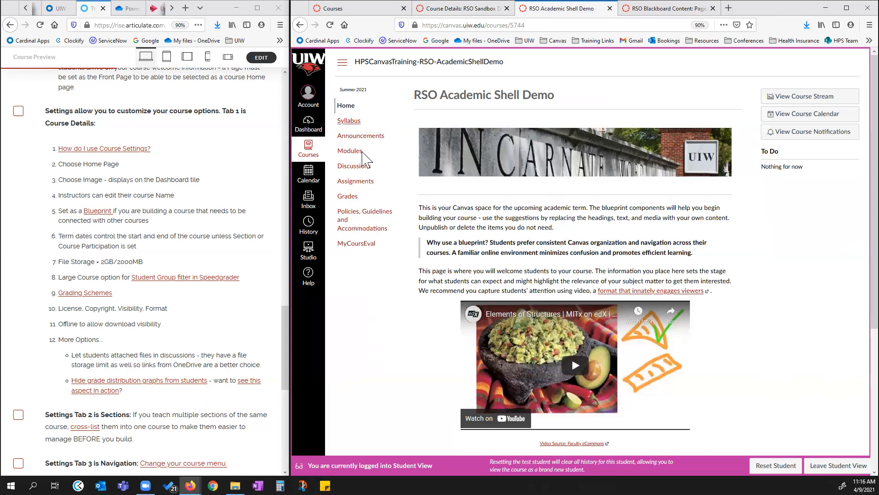
Try to hide the sandbox's navigation items from Policies, Guidelines and Accommodations through MyCoursEval from students and save the menu.
click(477, 9)
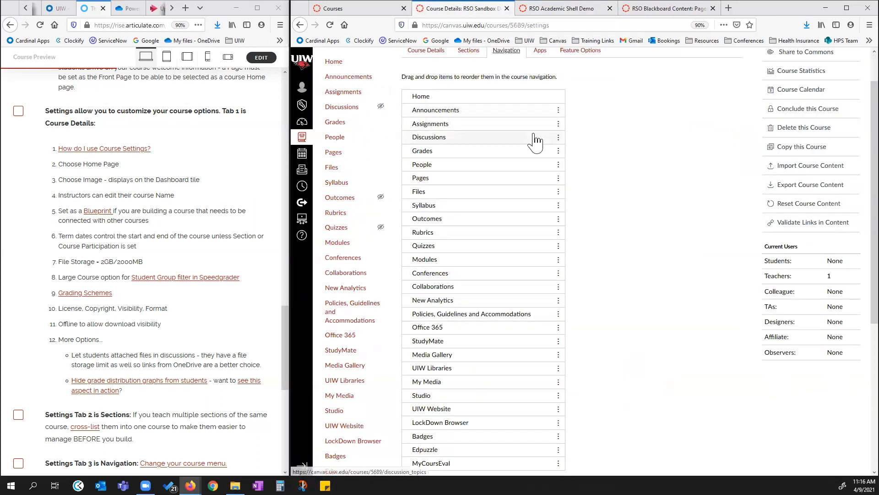
scroll(520, 190, down, 3)
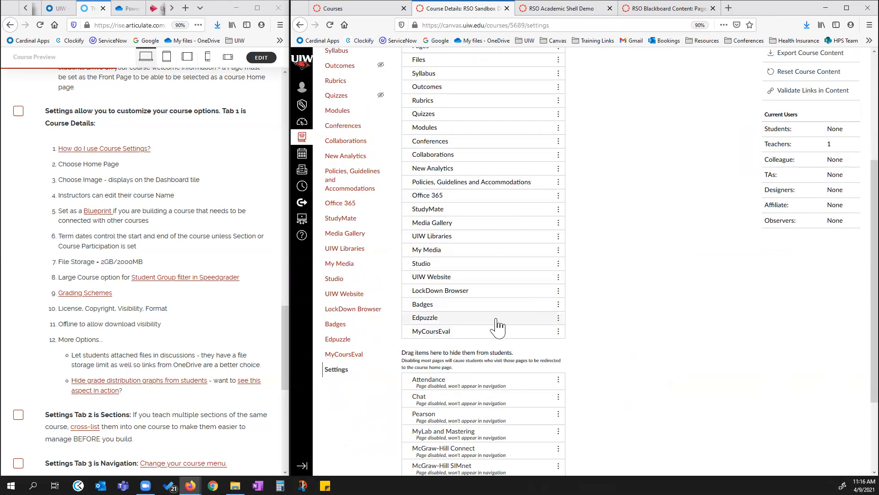
drag(498, 325, 493, 399)
drag(499, 322, 489, 395)
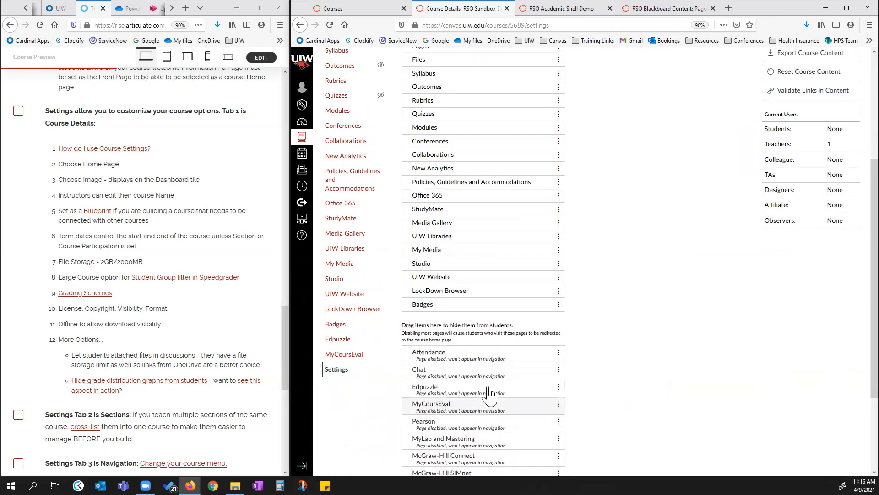
drag(490, 304, 482, 381)
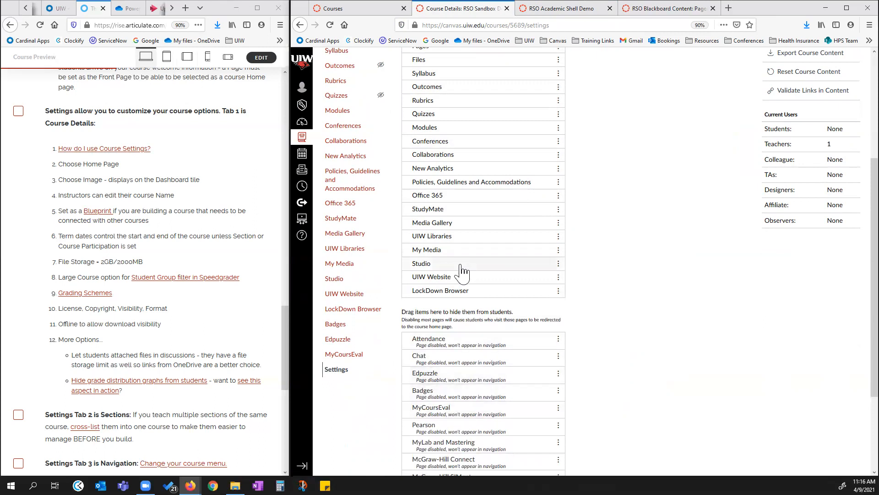
drag(455, 281, 456, 376)
right_click(456, 376)
click(598, 308)
drag(481, 264, 478, 305)
drag(490, 236, 486, 275)
drag(499, 208, 496, 245)
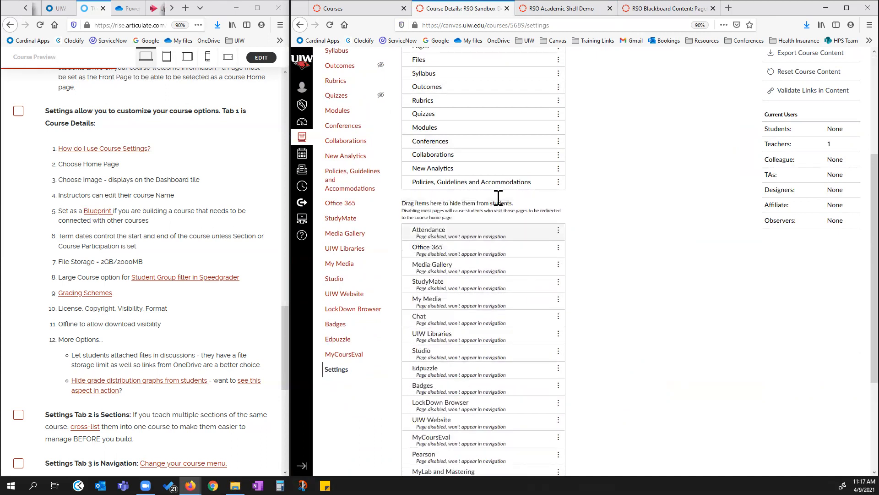
drag(510, 187, 500, 219)
scroll(628, 314, down, 4)
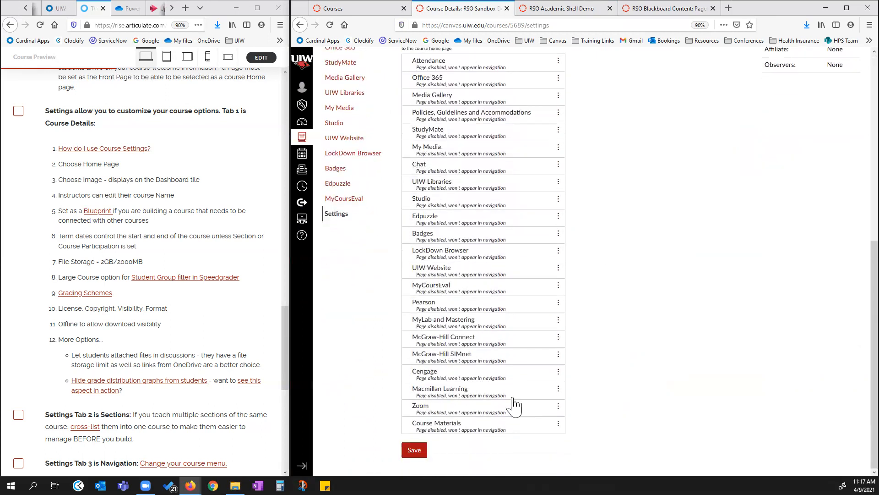
click(414, 450)
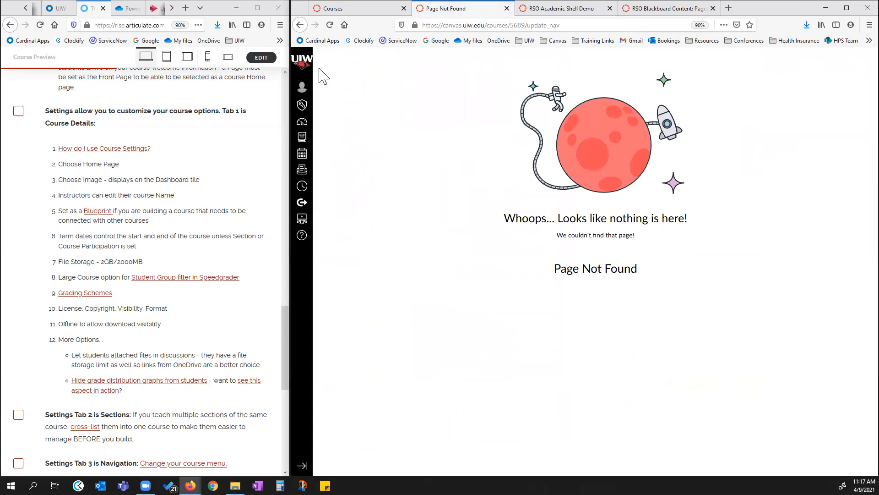
Reopen the RSO Sandbox Demo course from the Dashboard and go to its Settings.
click(308, 128)
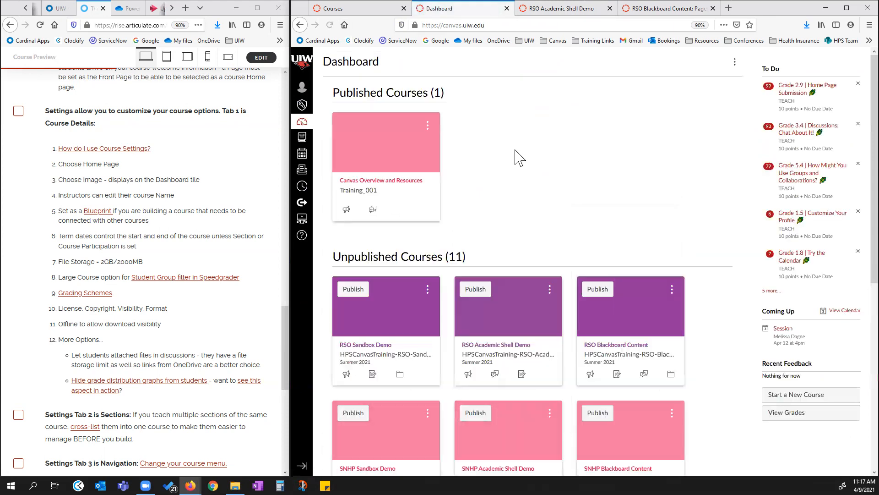
click(389, 324)
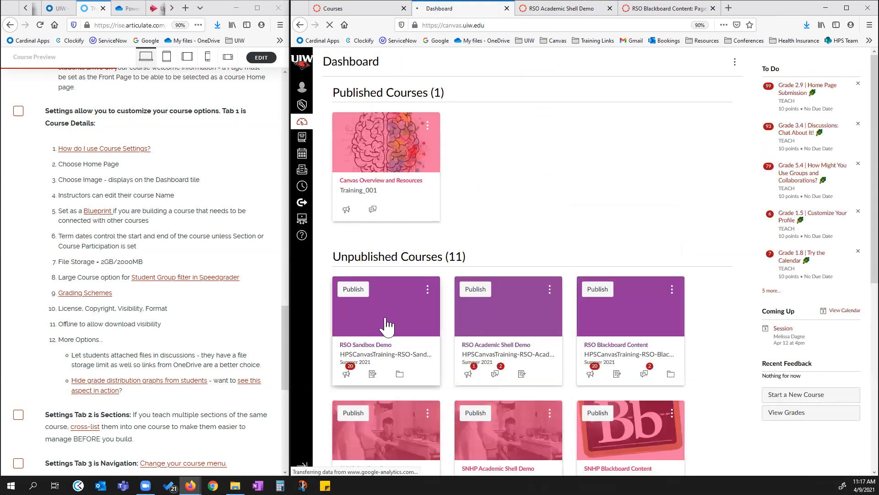
scroll(380, 341, down, 3)
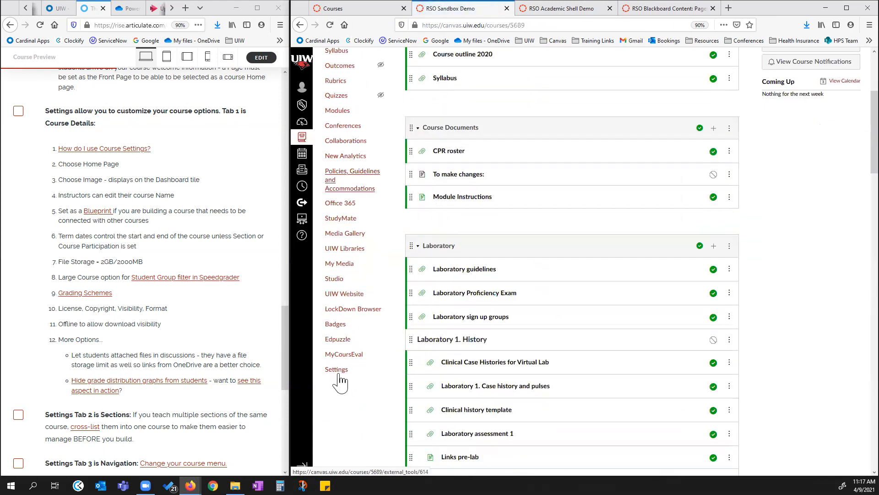
click(339, 374)
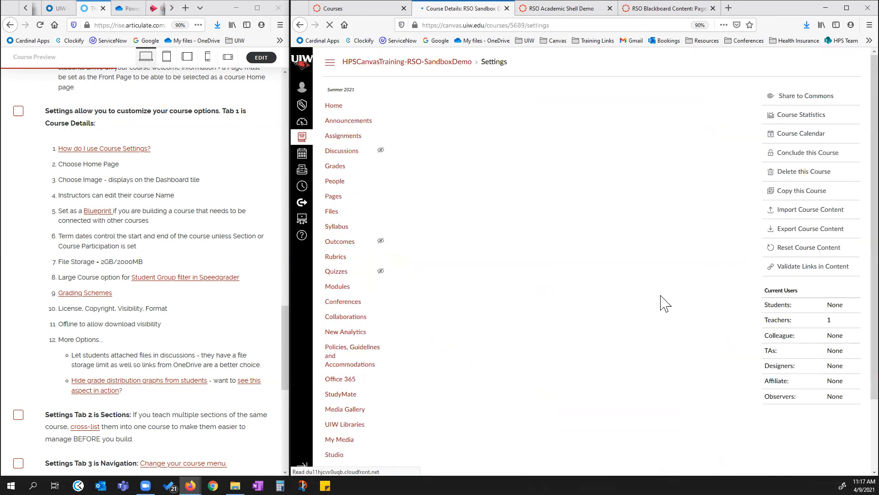
Hide all course navigation items below Collaborations, from New Analytics through MyCoursEval, from students and save the menu.
scroll(611, 215, down, 4)
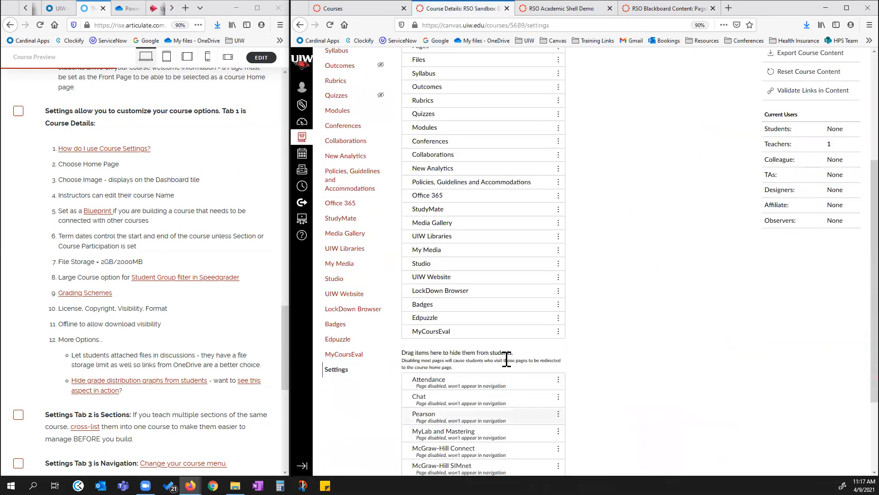
drag(476, 334, 479, 362)
mouse_move(481, 290)
mouse_down()
mouse_move(478, 353)
mouse_move(481, 298)
mouse_up()
drag(481, 263, 482, 303)
drag(481, 236, 483, 256)
drag(491, 195, 508, 220)
drag(506, 168, 507, 253)
scroll(531, 439, down, 3)
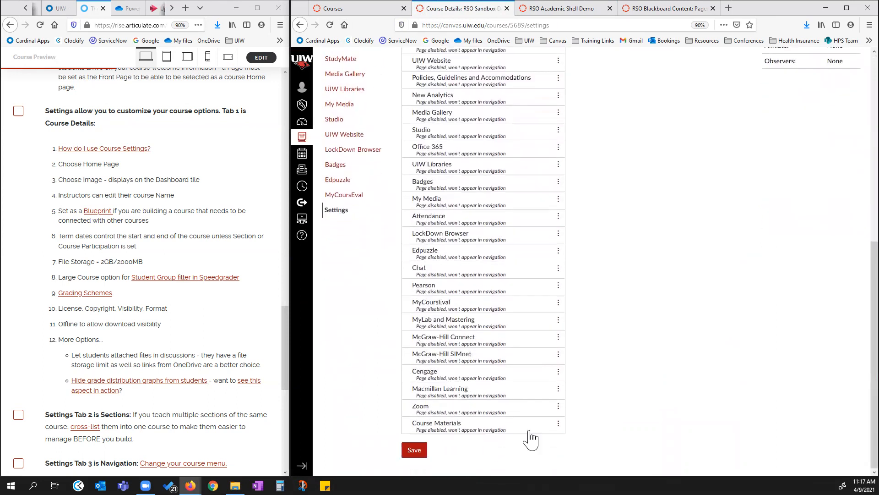
click(415, 450)
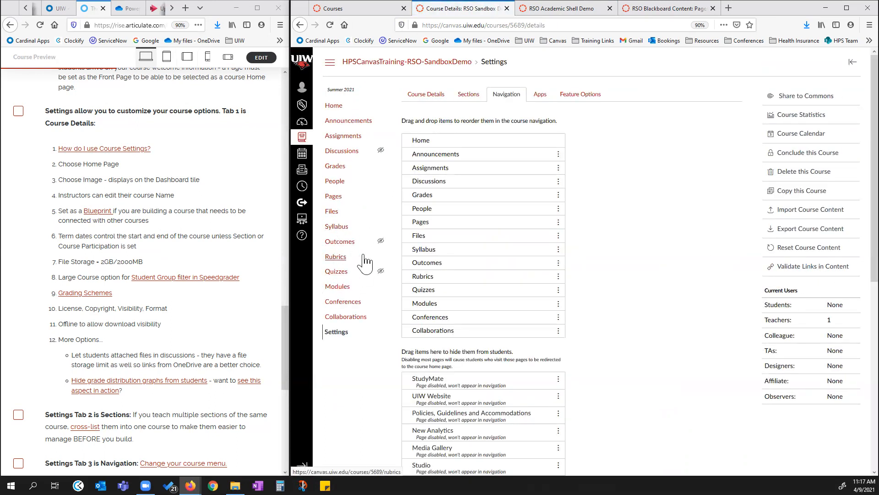
Examine the sandbox's installed external apps, including the EduAppCenter collection, and its Feature Options.
click(541, 95)
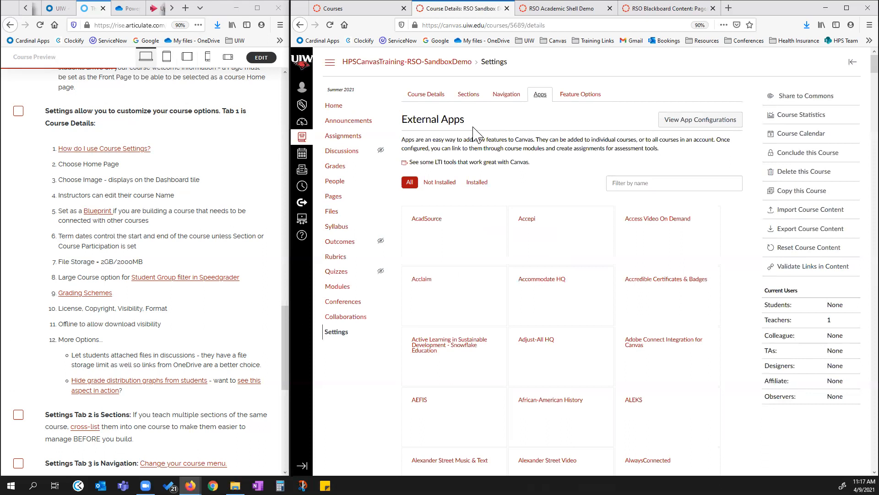
click(475, 184)
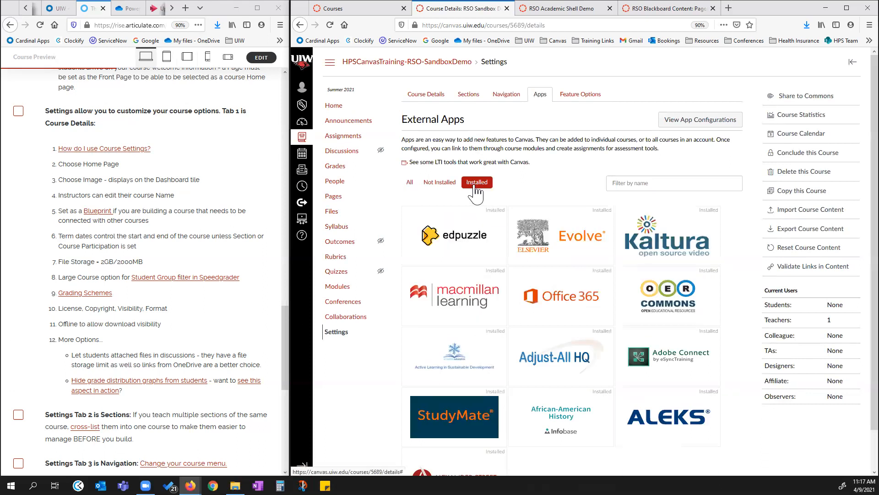
scroll(614, 145, down, 2)
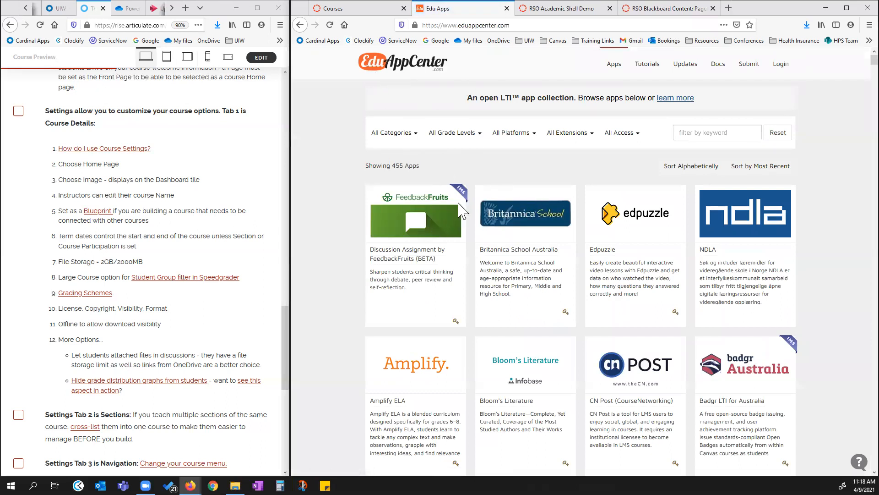
click(704, 129)
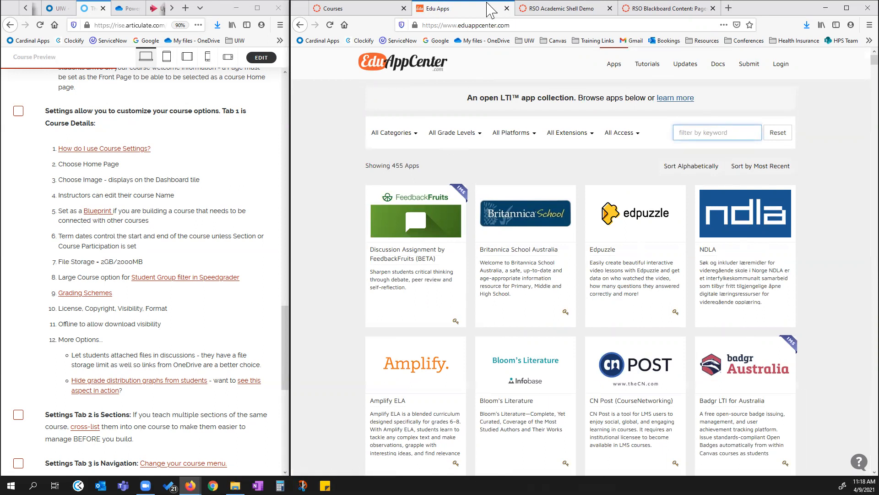
click(300, 25)
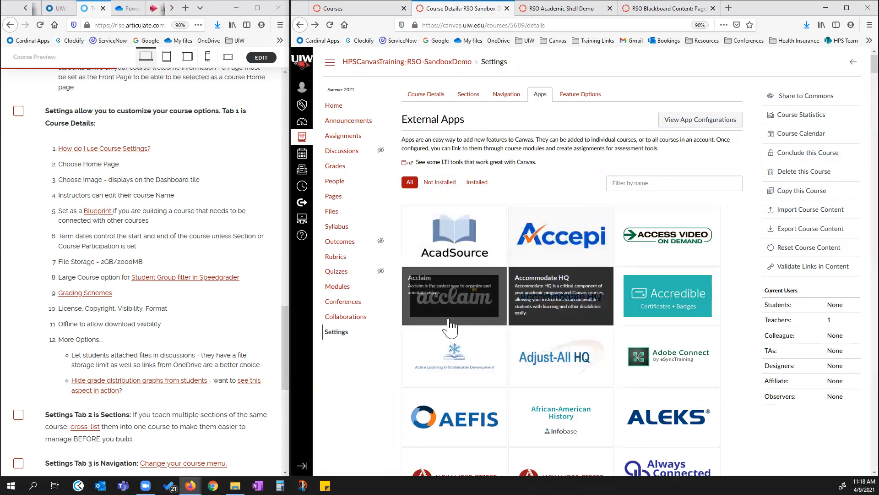
click(574, 94)
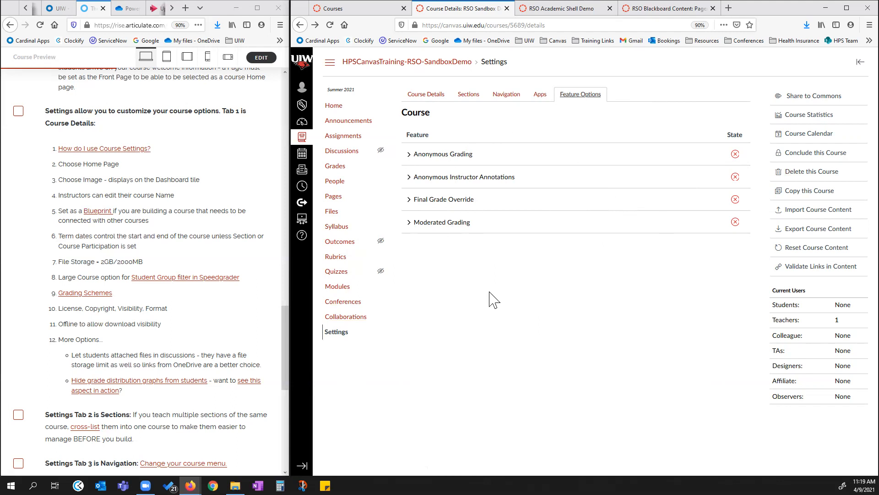
click(436, 94)
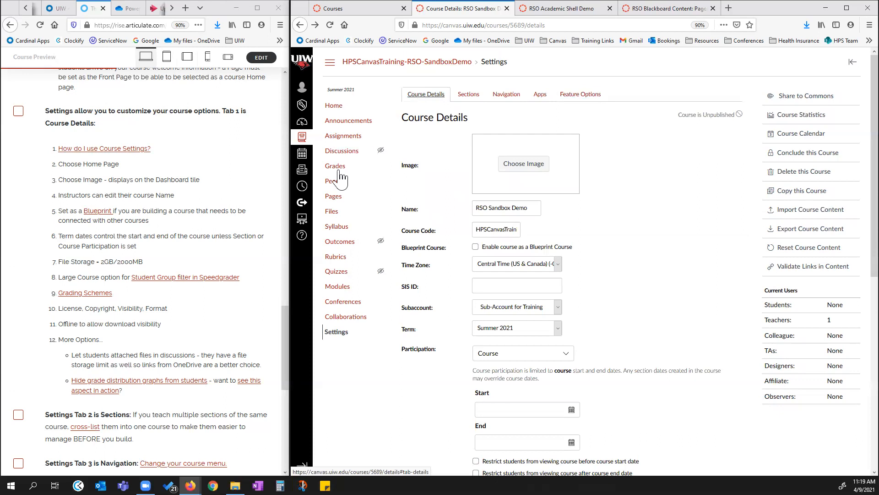
Check off the Settings items for Sections, Navigation and Apps in the checklist, plus the item directly after them.
scroll(177, 279, down, 5)
click(17, 182)
click(18, 229)
click(18, 254)
click(19, 303)
scroll(165, 297, up, 5)
scroll(166, 297, down, 1)
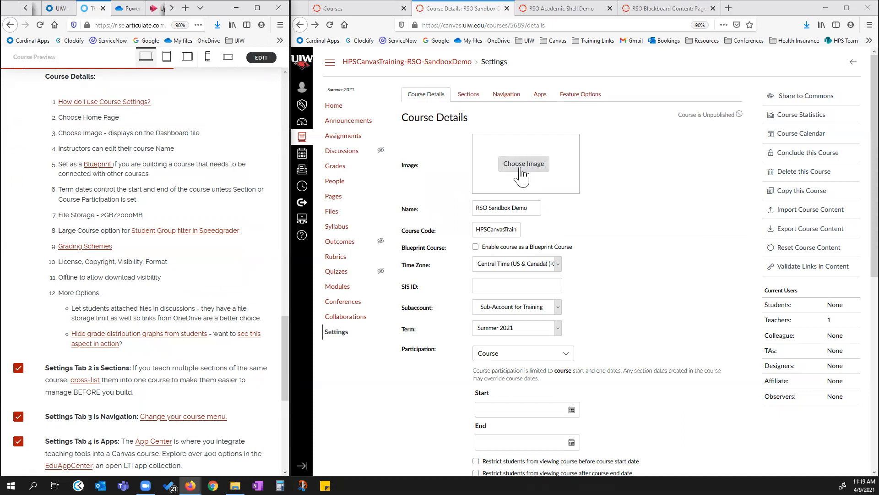
Look over the Dashboard's course tiles to compare those with and without a course image.
click(359, 9)
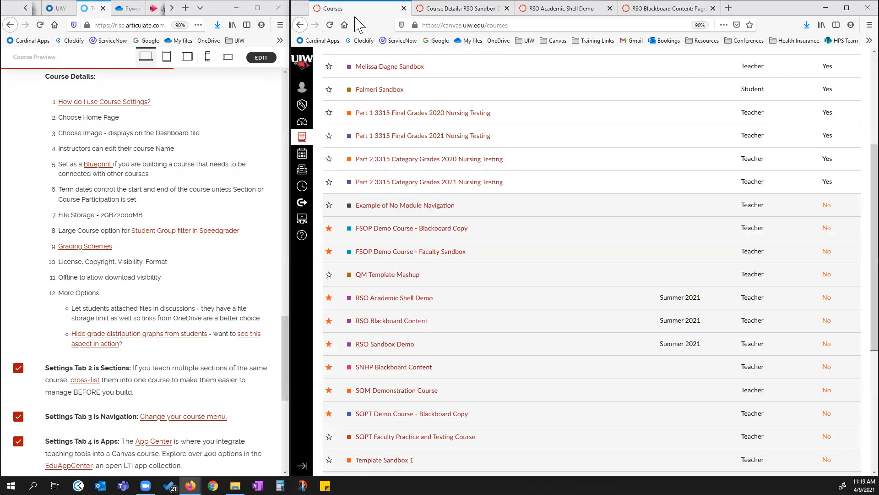
click(301, 123)
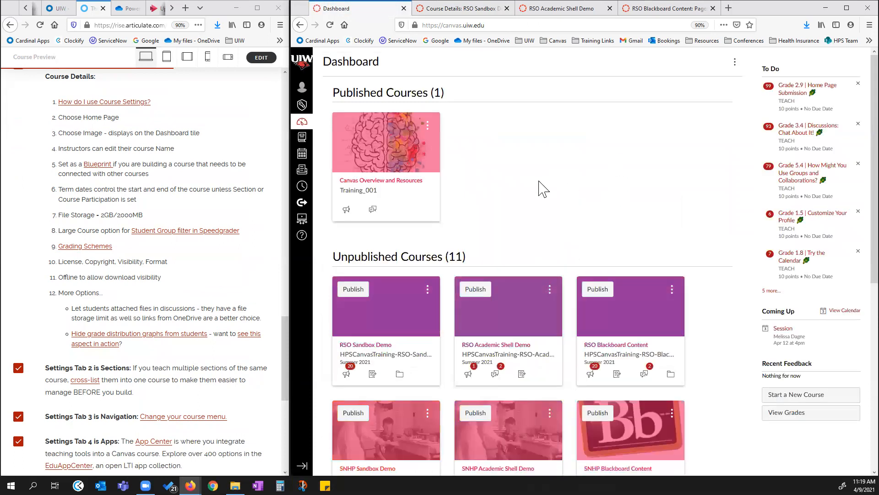
scroll(551, 191, down, 1)
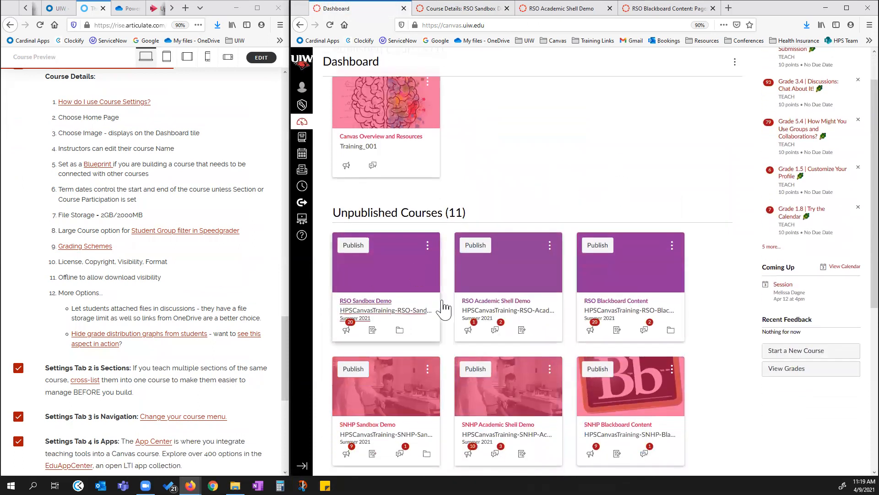
scroll(530, 311, down, 1)
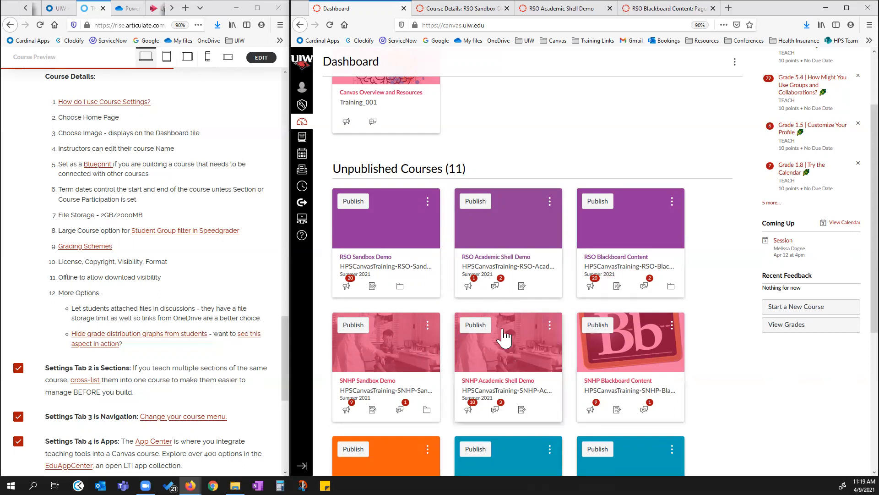
Examine the computer upload and Unsplash options for the sandbox's course image and close the chooser without picking one.
click(460, 9)
click(524, 165)
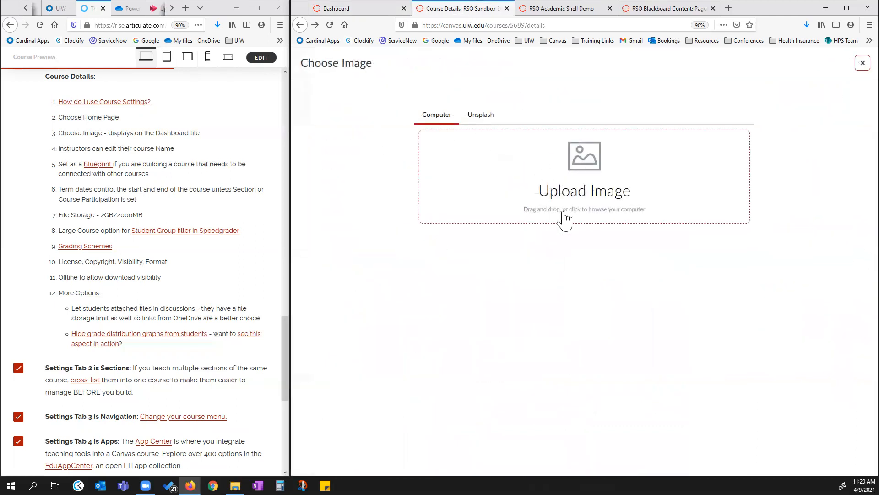
click(485, 116)
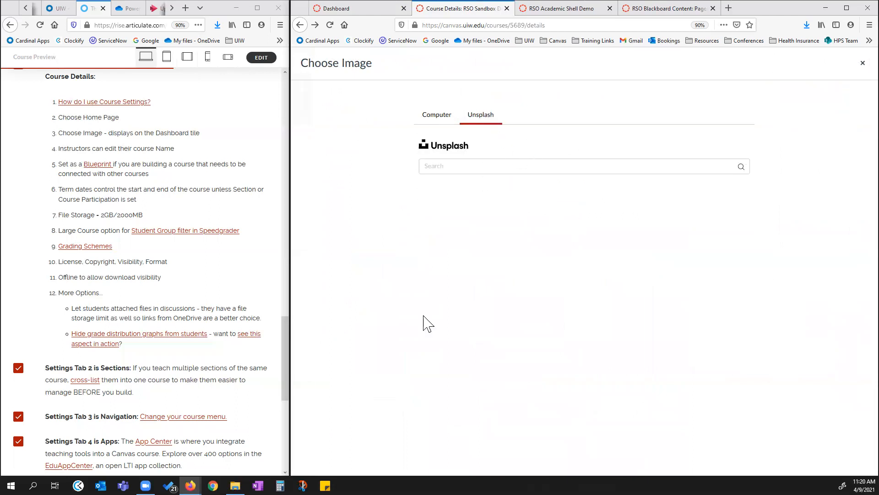
click(862, 65)
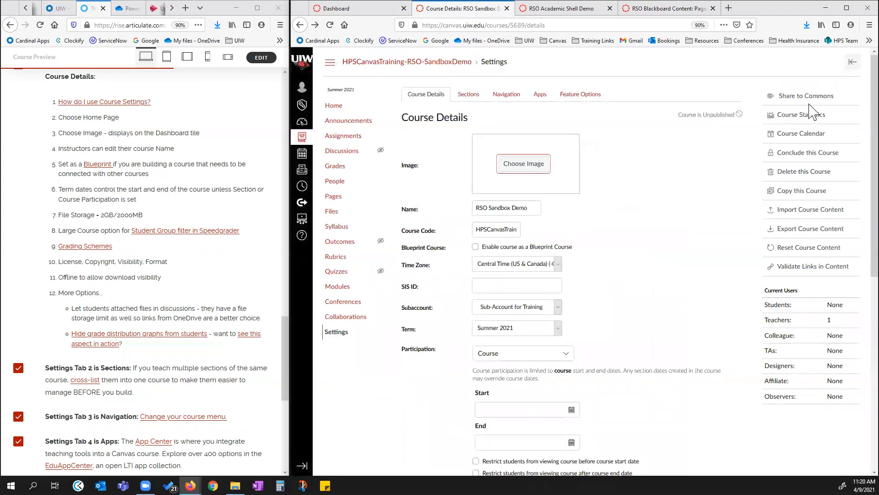
Review the sandbox's course name, Blueprint Course, term and participation date options in Course Details.
click(536, 207)
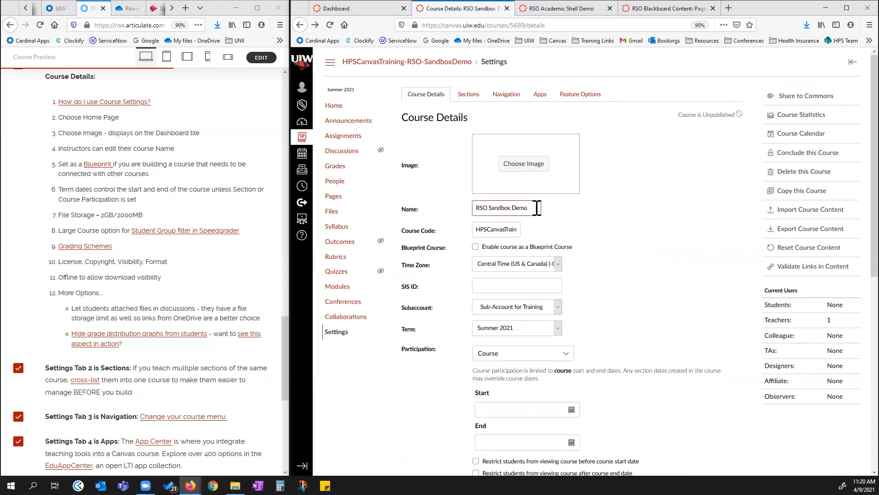
scroll(549, 211, down, 1)
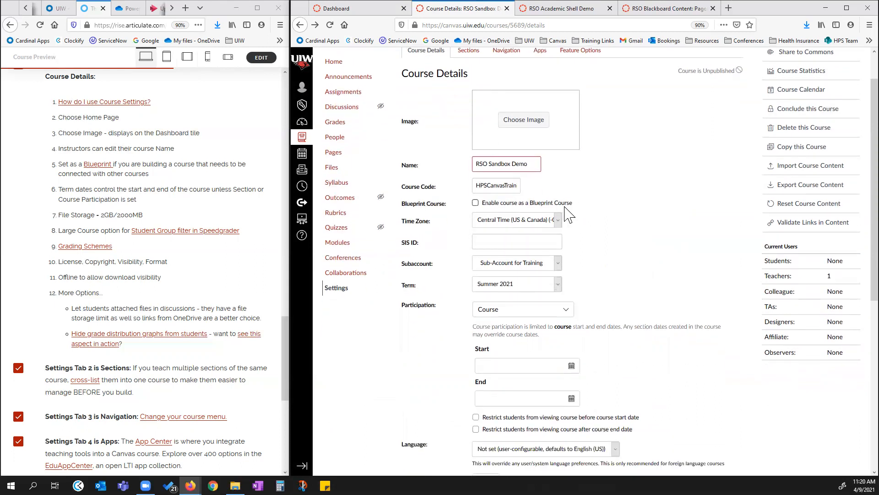
scroll(579, 218, down, 1)
scroll(580, 214, down, 1)
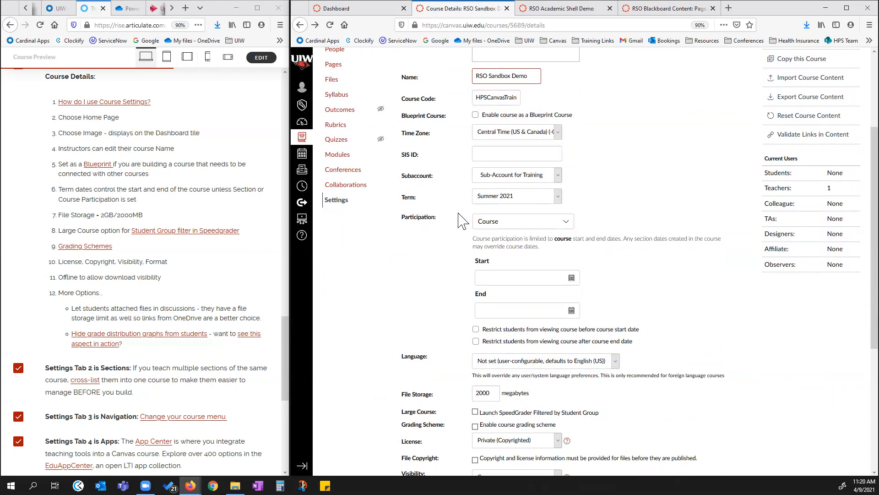
Try Term as the sandbox's Participation setting and switch it back to Course.
click(547, 224)
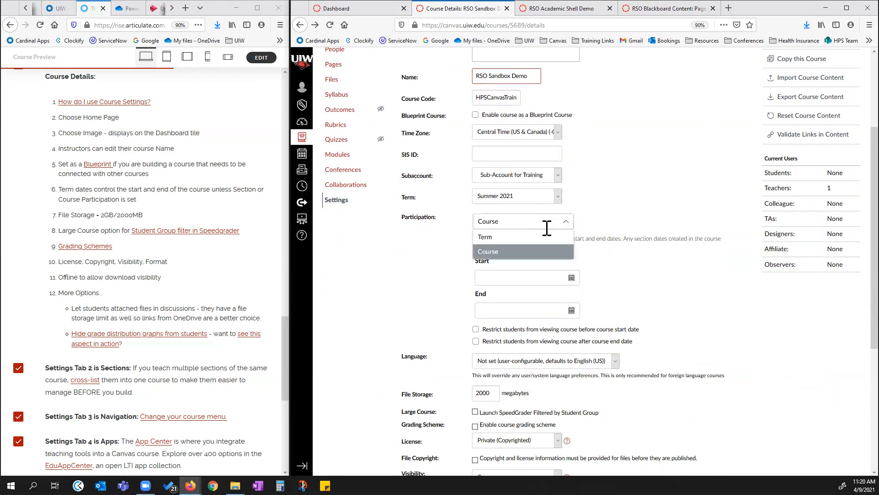
click(498, 237)
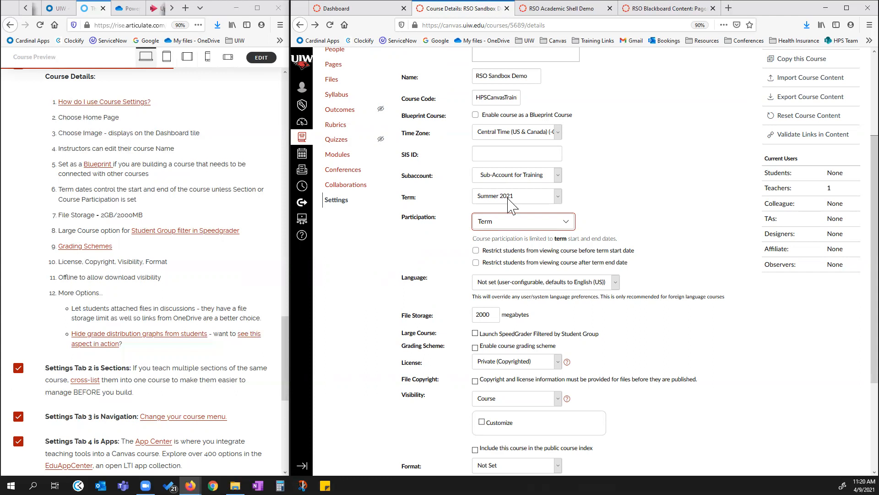
click(567, 224)
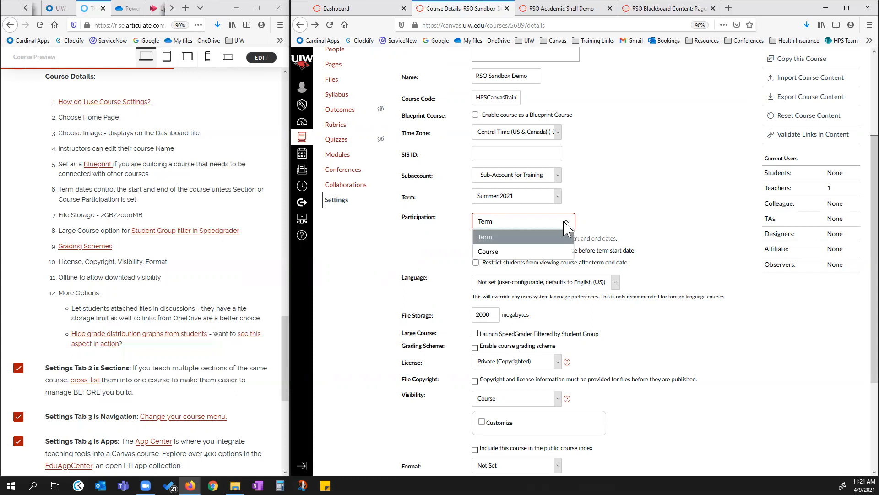
click(493, 252)
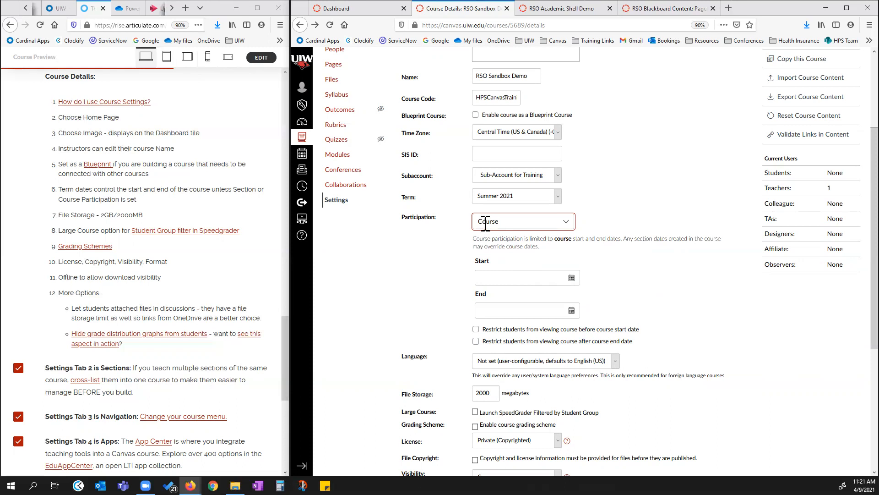
Set the course participation start to May 10, 2021 and the end to August 13, 2021, and review the student viewing restrictions.
scroll(571, 249, down, 2)
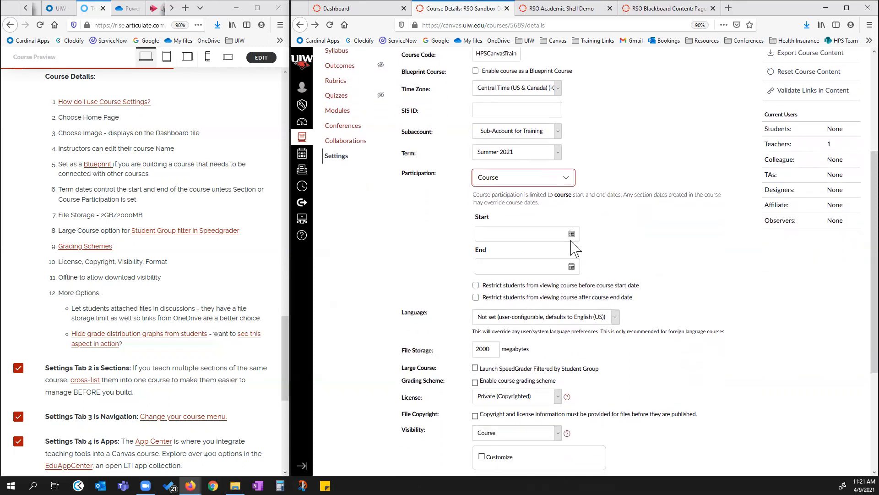
click(571, 235)
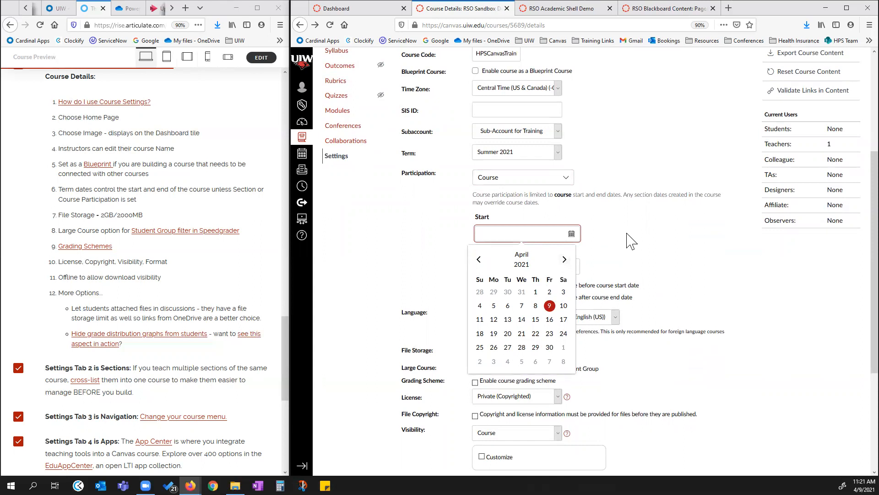
click(565, 260)
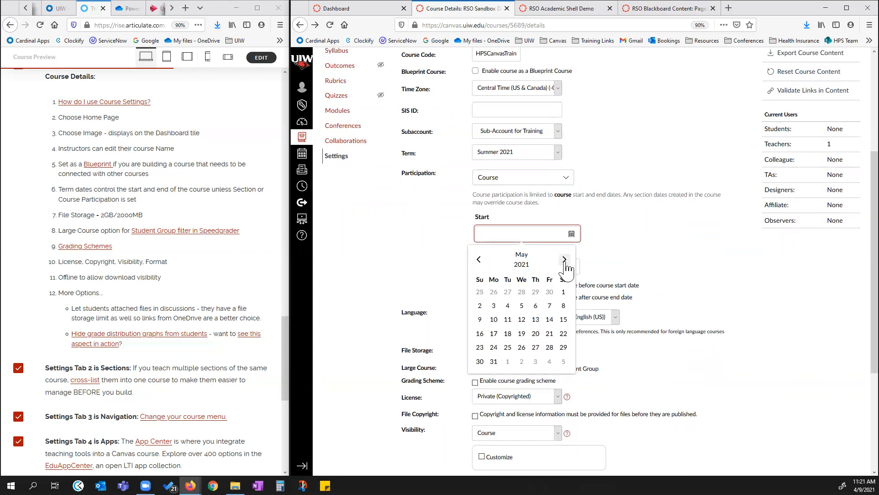
click(494, 321)
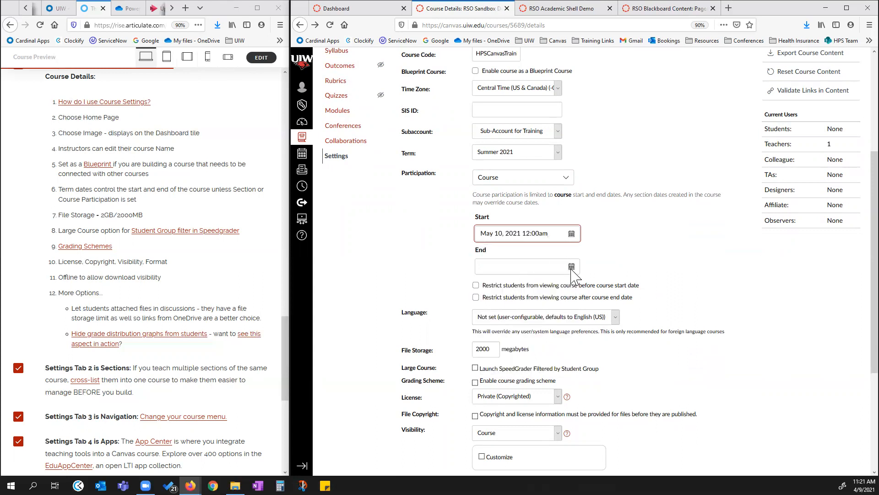
click(572, 266)
click(565, 292)
click(565, 292)
click(565, 292)
click(565, 292)
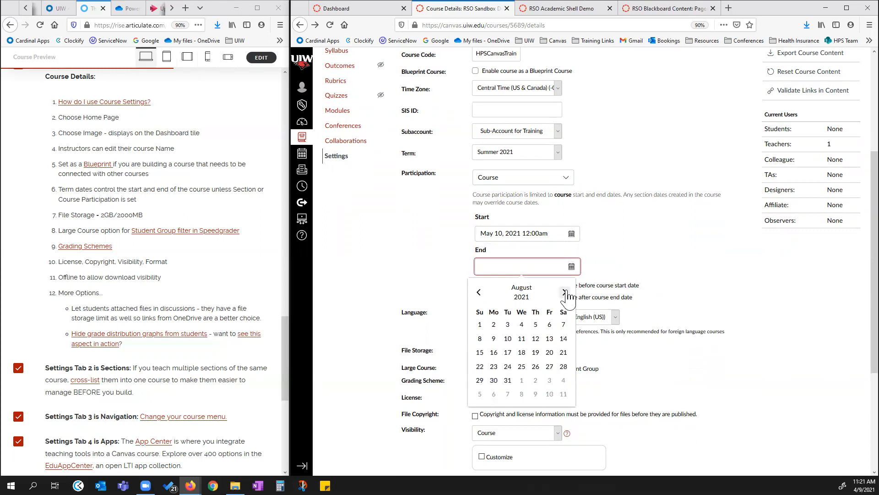
click(549, 338)
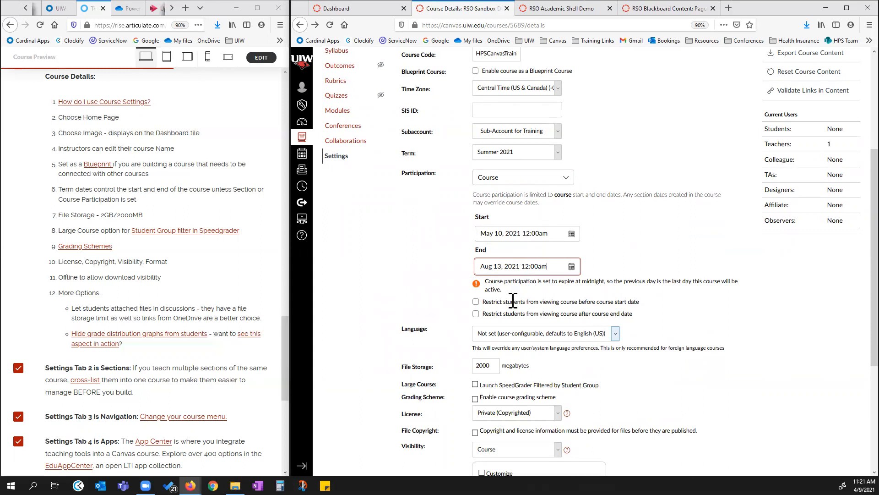
drag(484, 300, 651, 321)
click(497, 312)
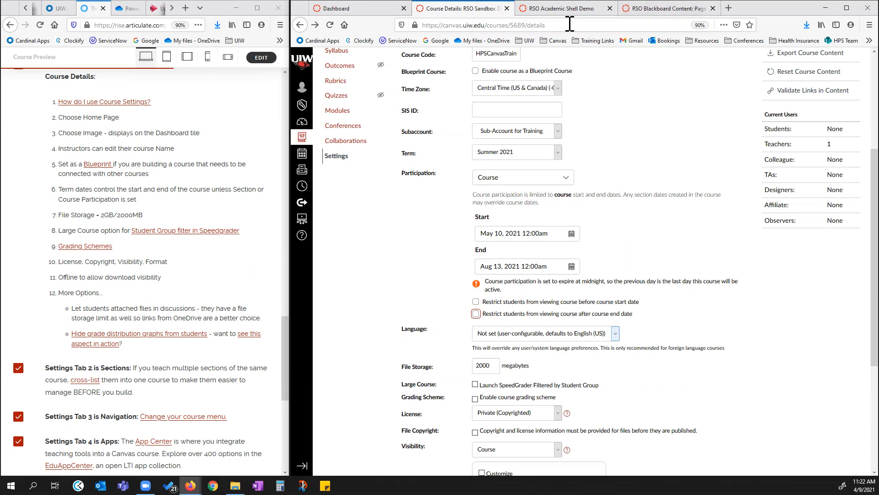
Leave Student View in the RSO Academic Shell Demo course and return to the sandbox's Course Details.
click(566, 10)
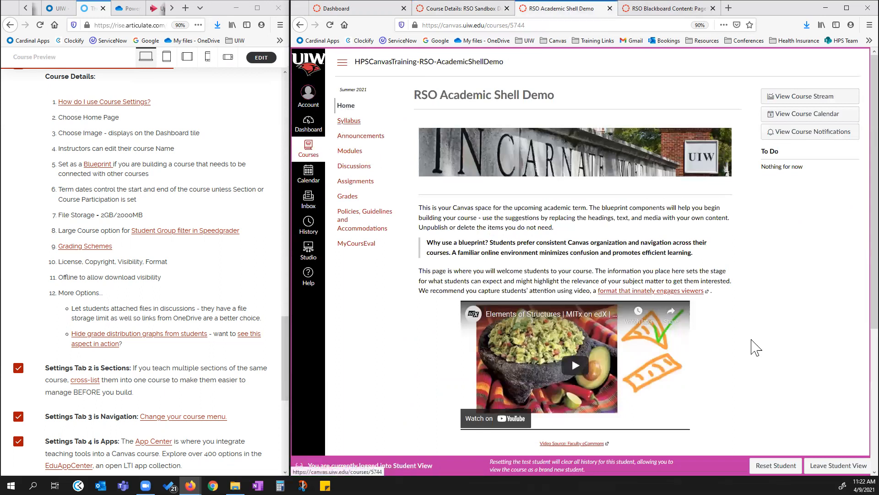
click(836, 466)
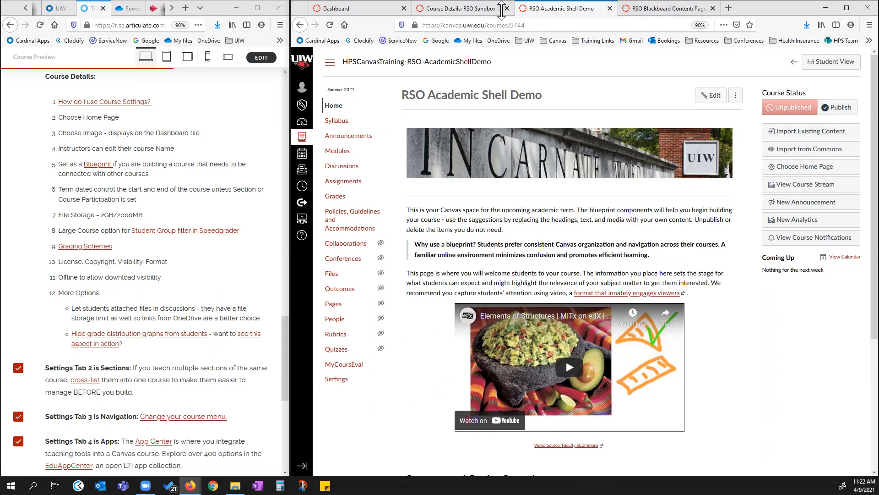
click(470, 16)
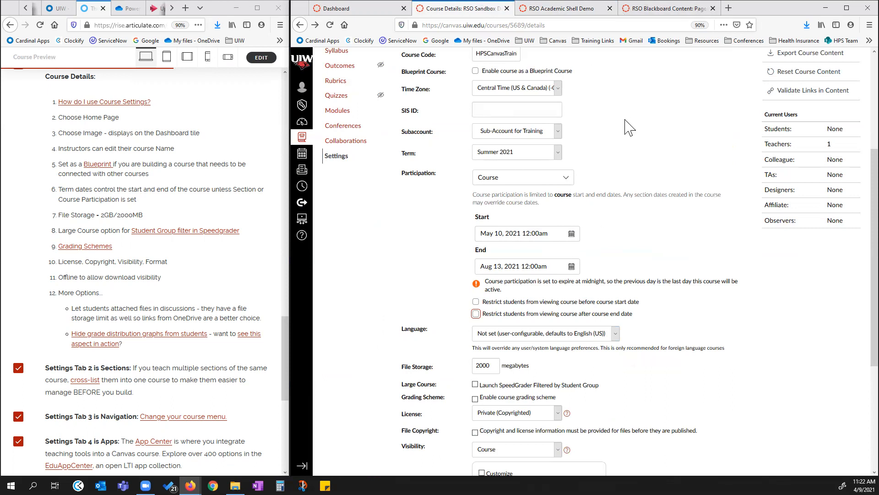
Turn on the Large Course option Launch SpeedGrader Filtered by Student Group and turn it back off.
scroll(629, 133, down, 3)
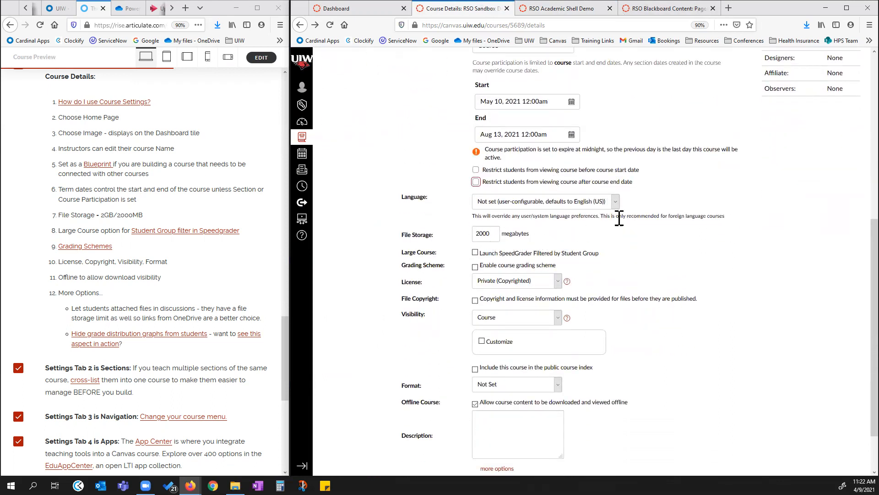
scroll(625, 225, down, 1)
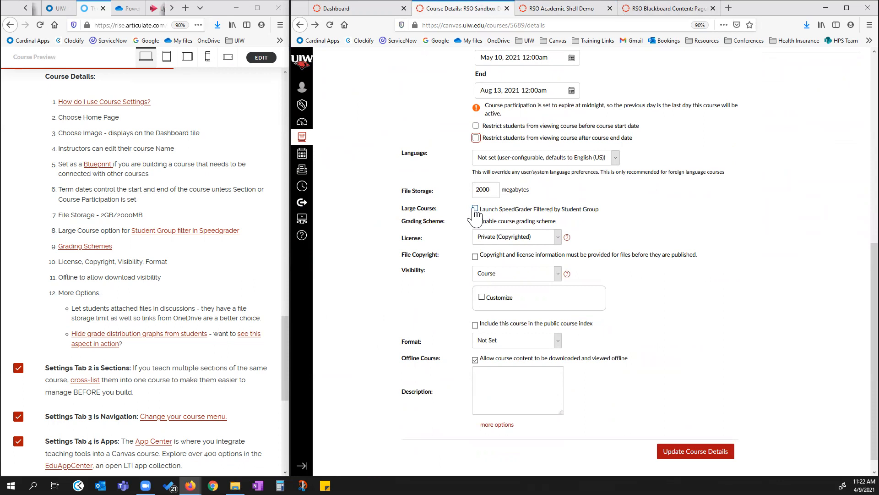
click(475, 209)
click(475, 208)
Enable the course grading scheme and choose UIW Schema as the grading standard.
click(475, 223)
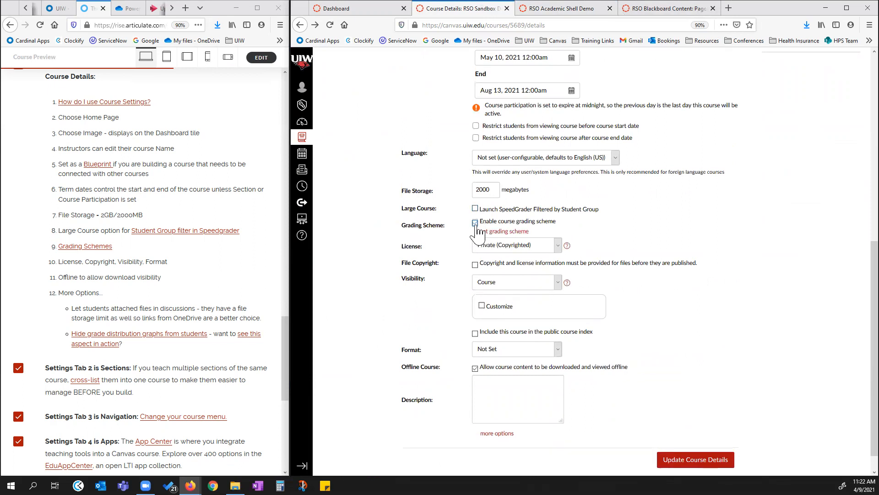
click(504, 231)
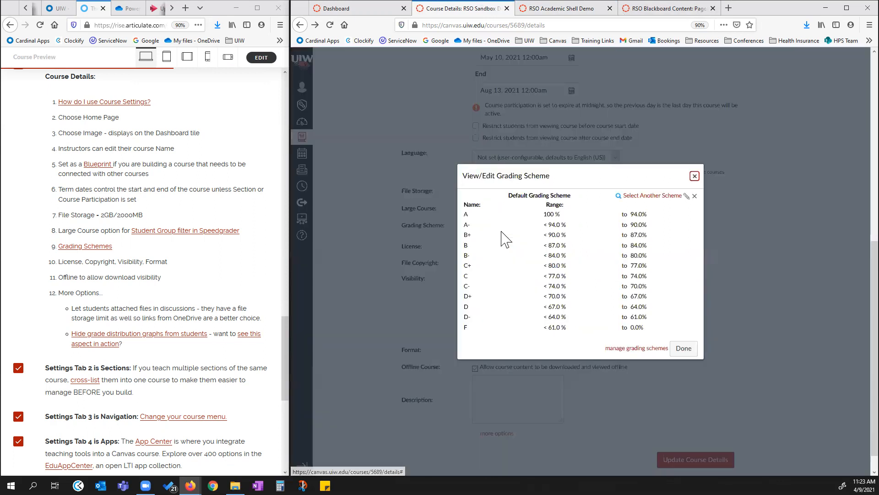
click(647, 197)
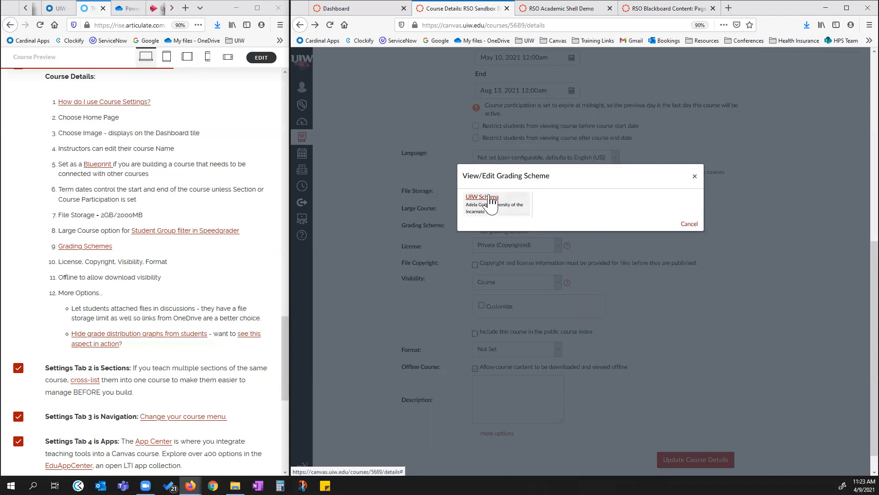
click(488, 199)
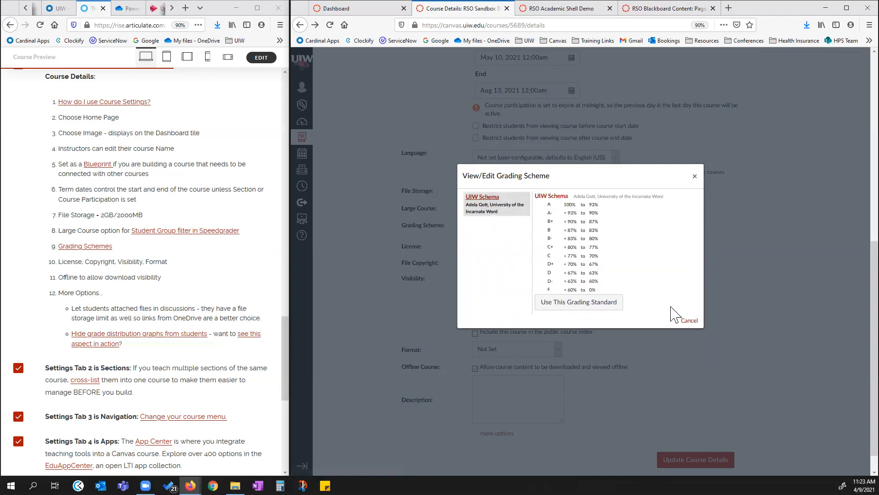
click(573, 305)
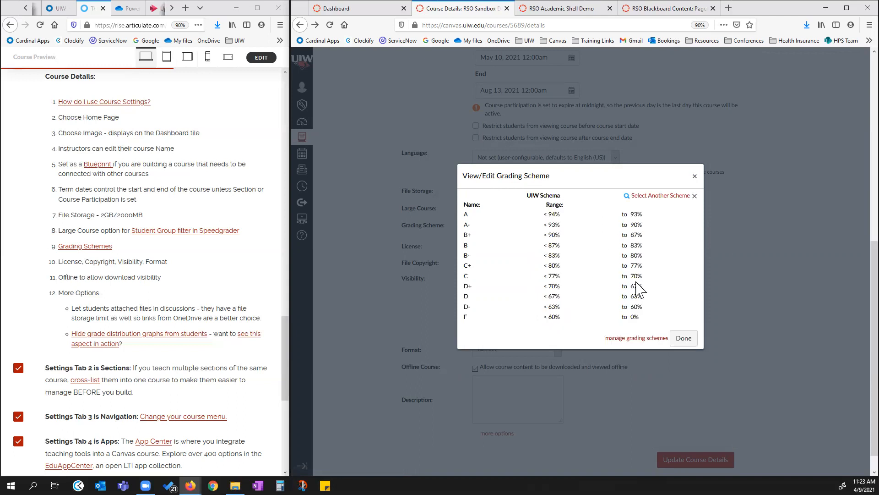
click(683, 338)
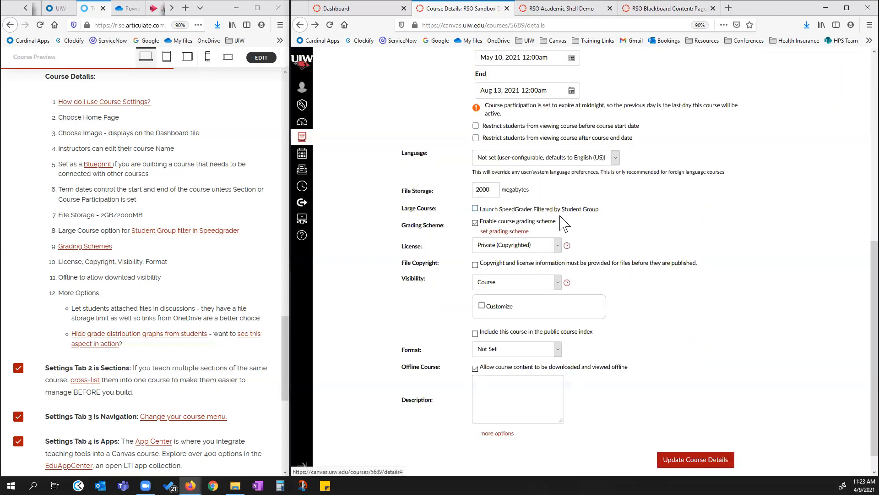
Reopen the course's grading scheme and check which other schemes can be selected, cancelling the selection.
click(518, 233)
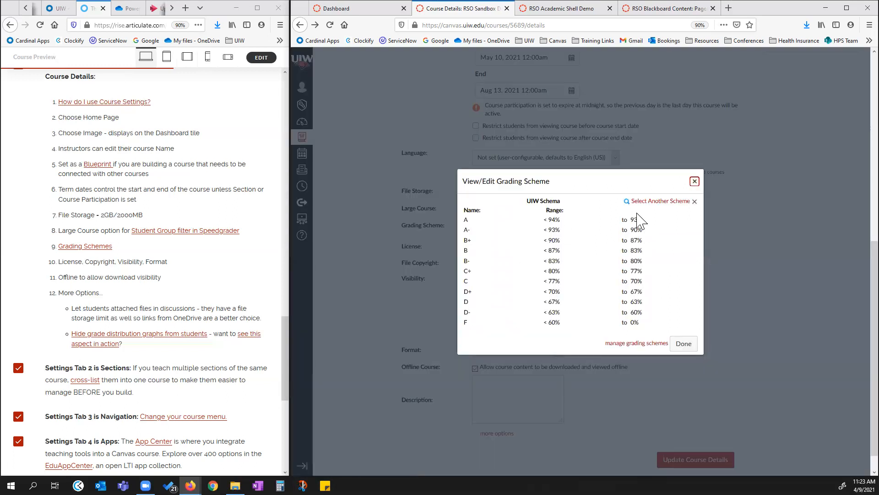
click(667, 201)
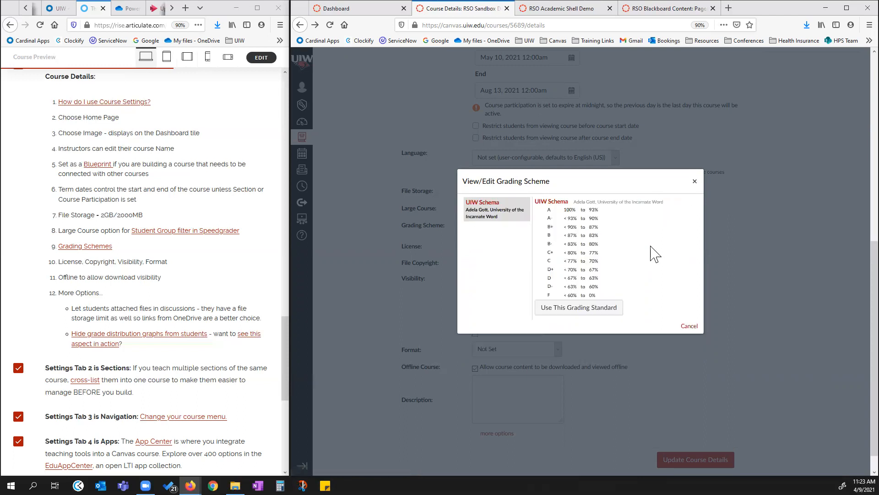
click(689, 326)
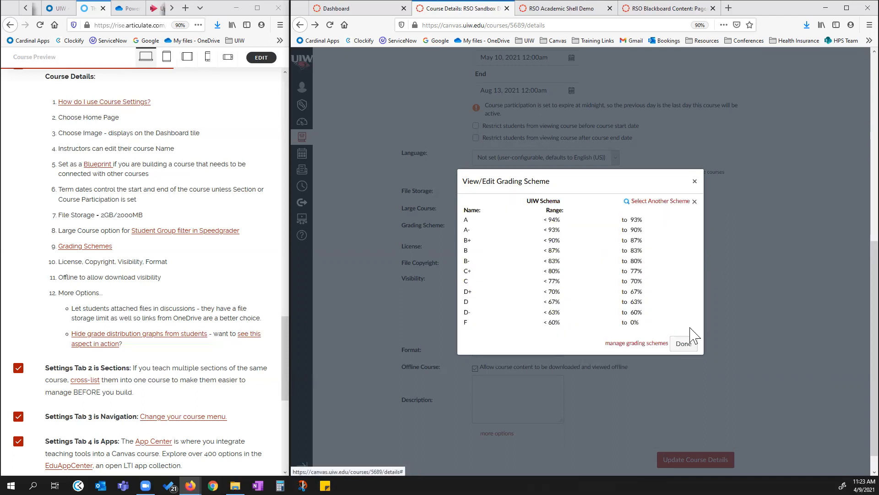
From the grading scheme management page, start a new grading scheme, remove its B+ row and cancel it.
click(642, 344)
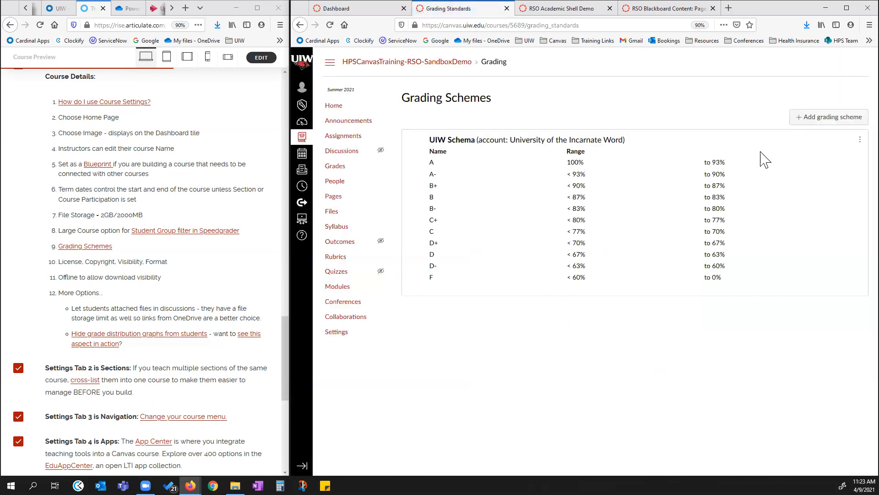
click(822, 120)
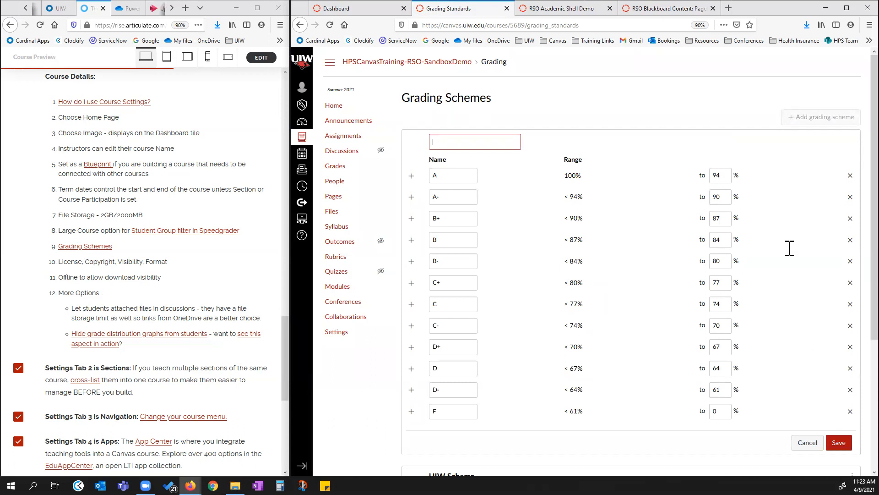
click(850, 218)
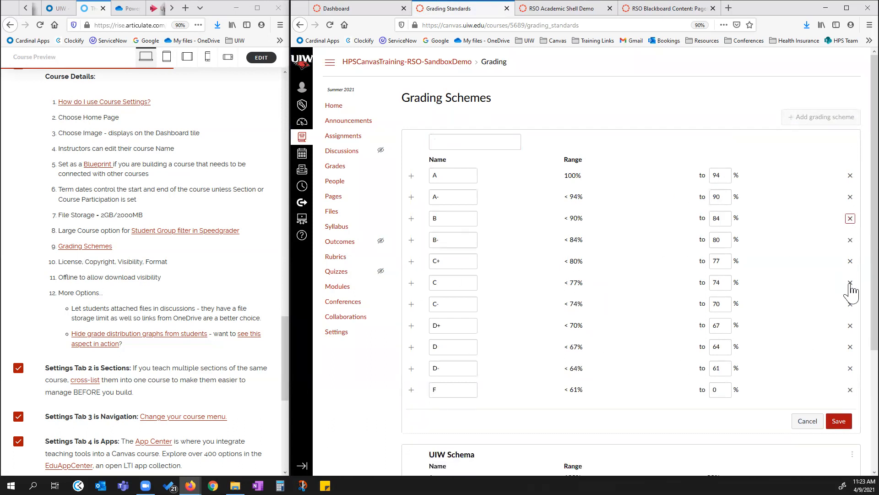
scroll(847, 293, down, 1)
click(799, 403)
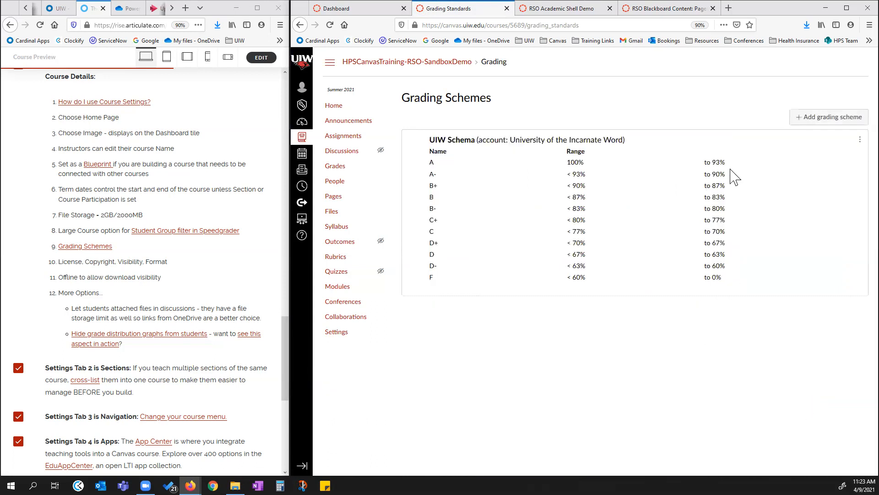
Return to the sandbox's Settings and review the remaining Course Details, from grading scheme and license to visibility, format and offline access.
click(342, 330)
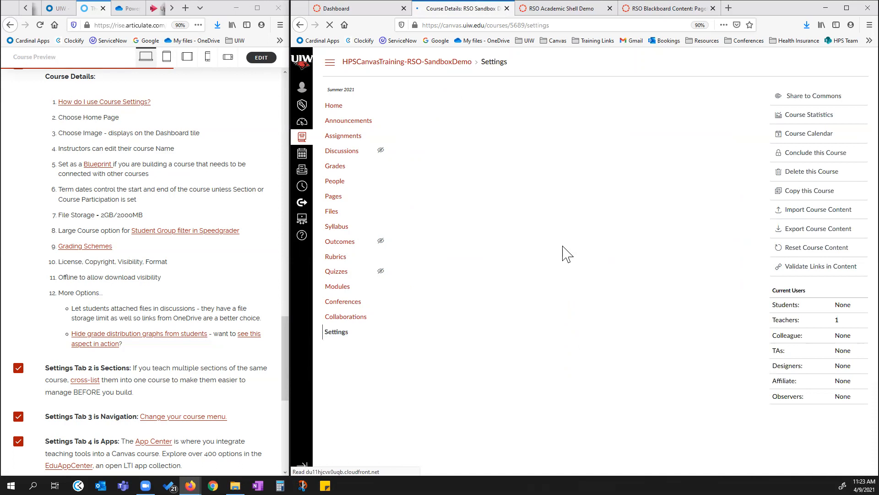
scroll(568, 286, down, 5)
scroll(568, 290, down, 1)
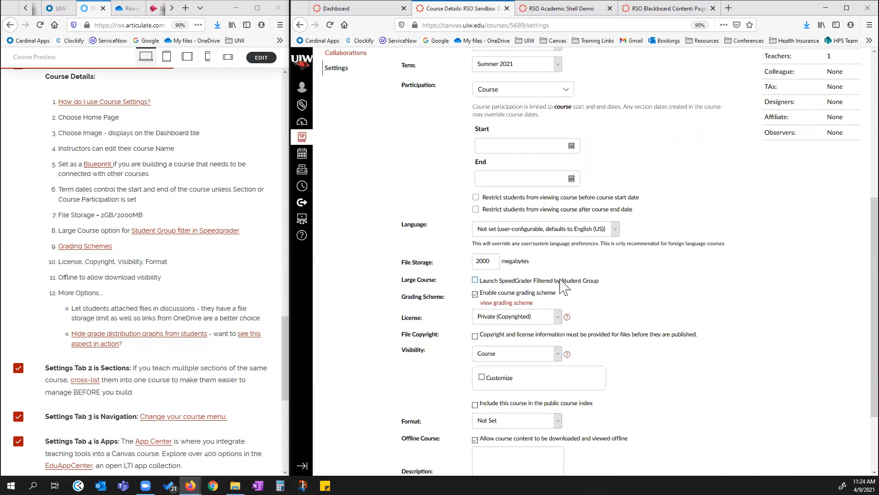
scroll(564, 286, down, 3)
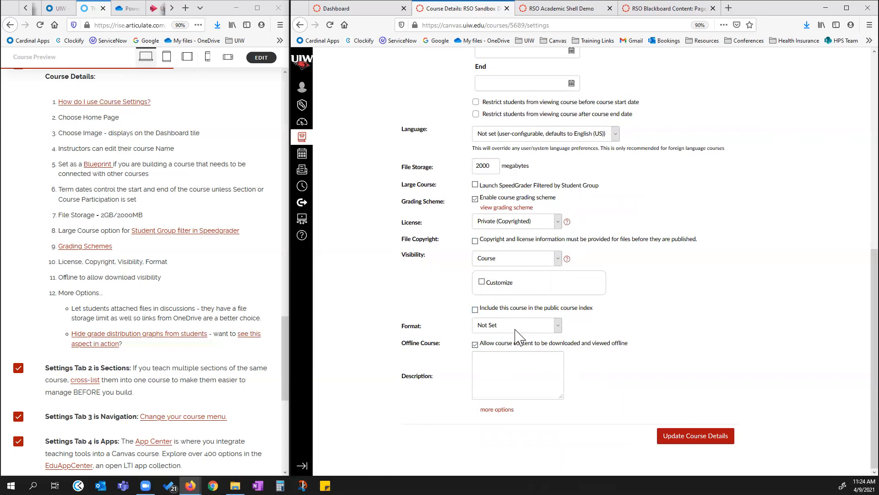
Expand the additional Course Details options and review those for announcements, discussions, grade totals and page editing.
click(497, 409)
scroll(658, 338, down, 3)
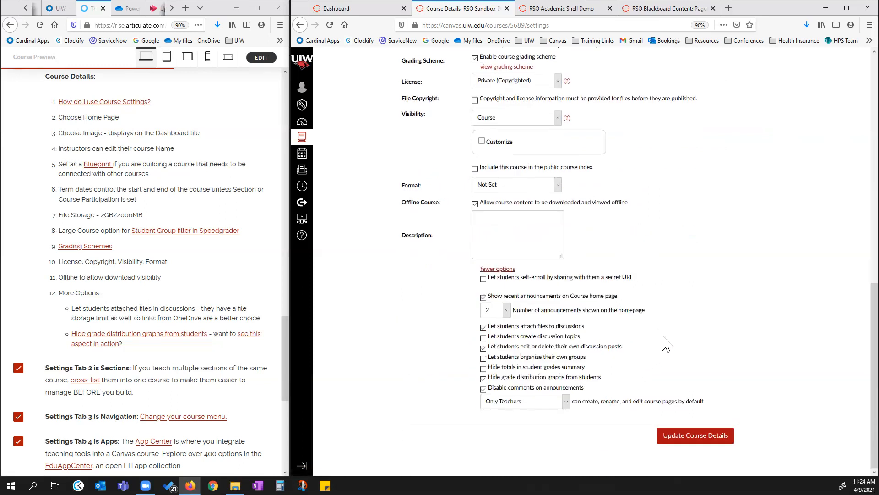
click(507, 268)
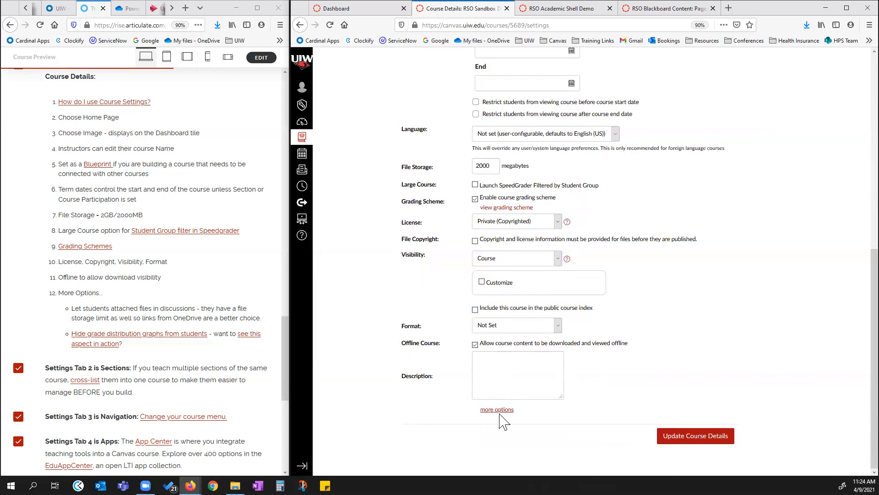
click(497, 409)
scroll(504, 300, down, 3)
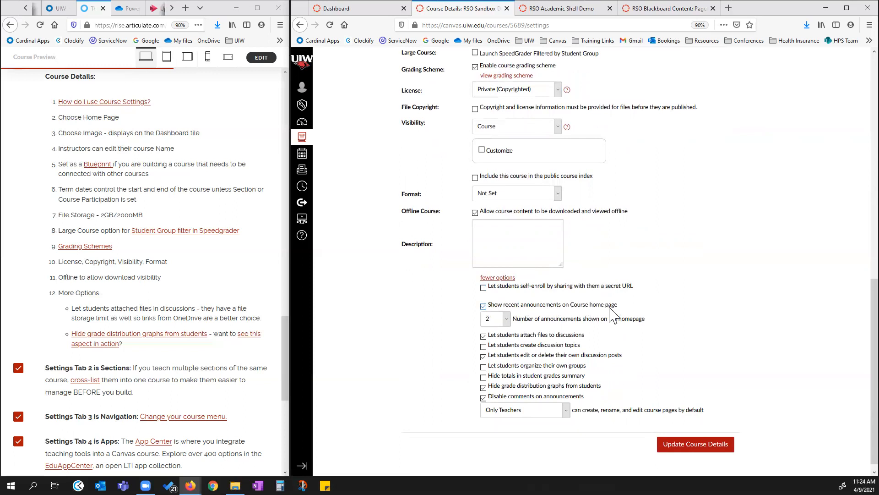
Let students self-enroll through a secret URL and turn off recent announcements on the course home page.
click(506, 319)
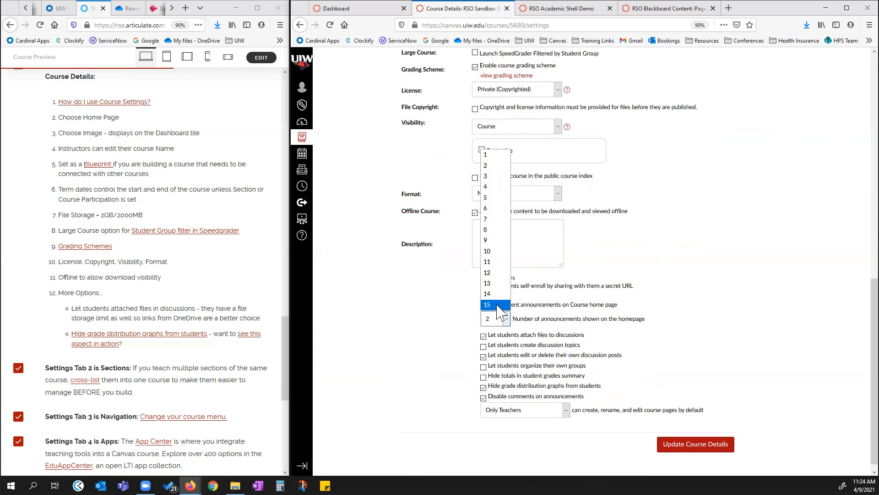
click(596, 286)
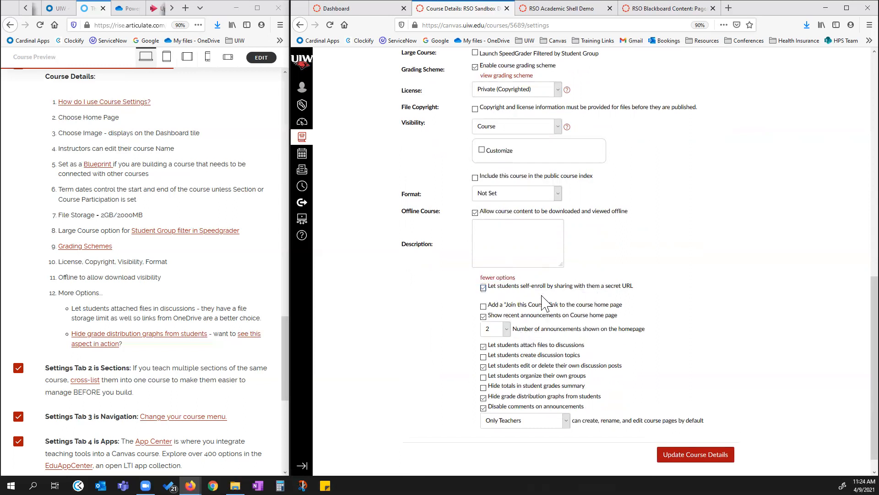
click(484, 316)
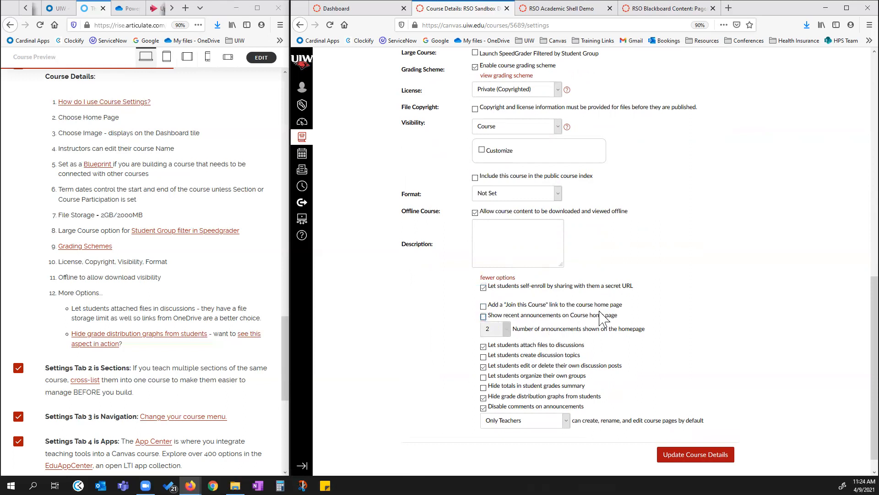
Check the choices for who can edit course pages, keep Only Teachers, and update the course details.
scroll(602, 318, down, 1)
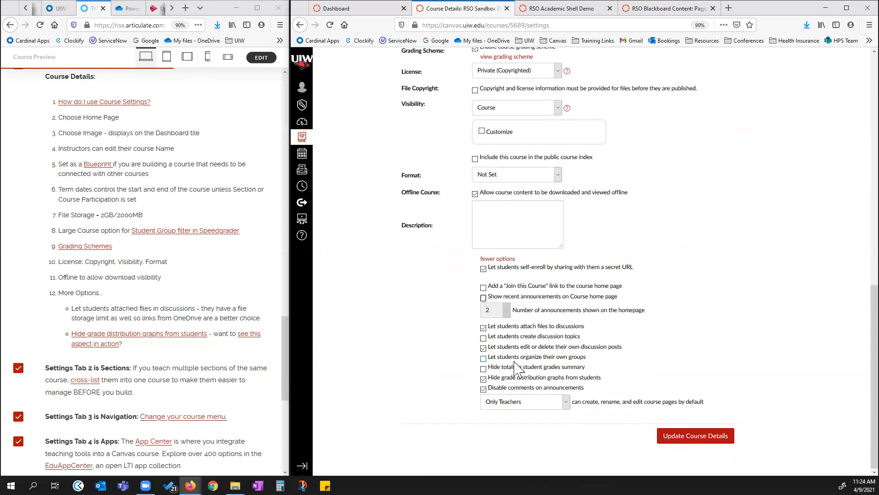
right_click(476, 369)
key(Escape)
click(484, 388)
click(566, 403)
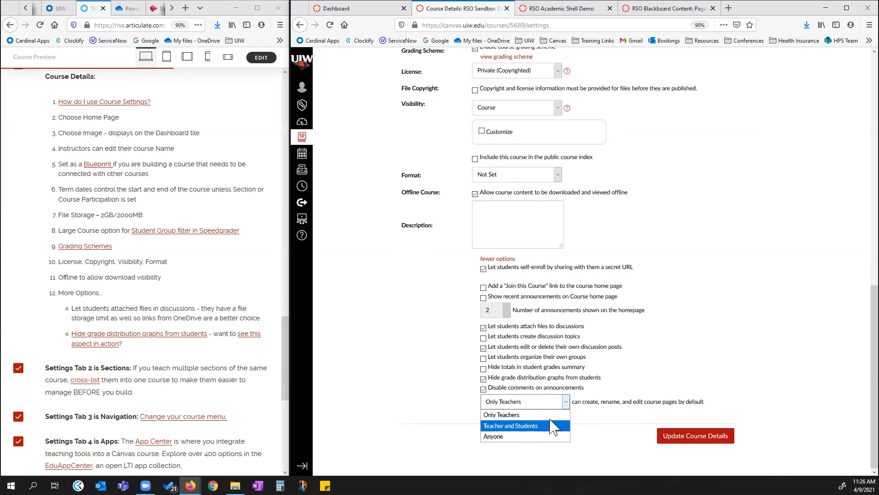
click(655, 367)
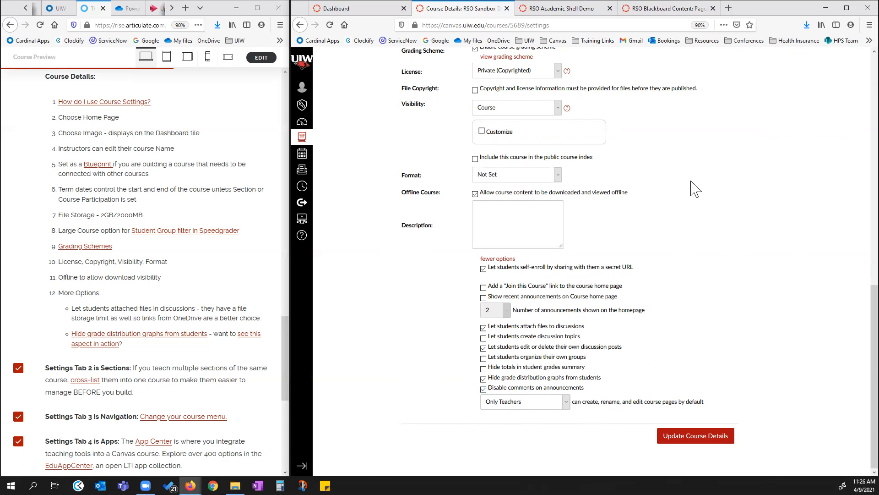
click(696, 438)
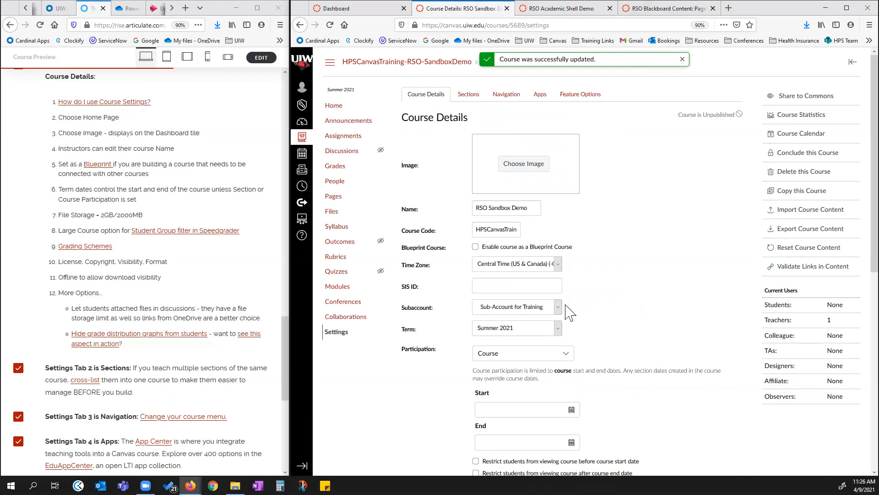
Mark the Settings Tab 1 Course Details item as done in the training guide's checklist.
scroll(93, 240, up, 1)
scroll(93, 238, up, 3)
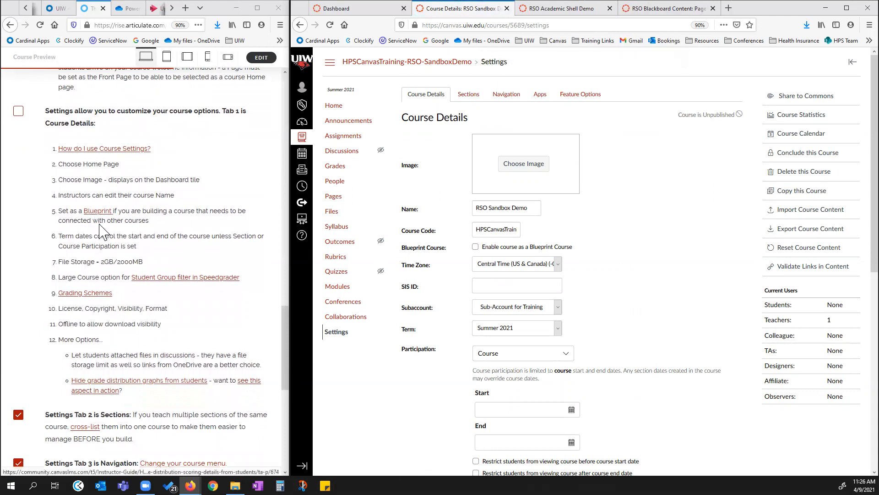
click(19, 111)
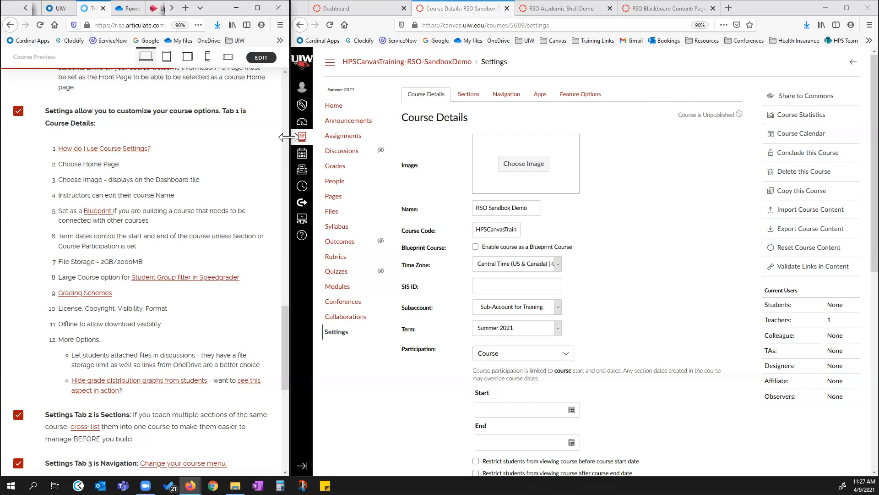
Widen the training guide, review the Course Build Overview topic through to its April 1st session recording, and restore the side-by-side layout.
drag(289, 137, 604, 198)
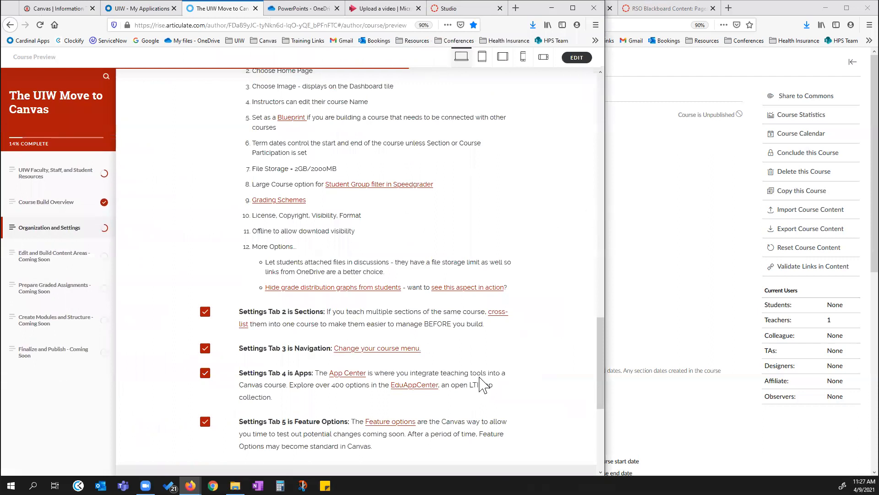
click(48, 205)
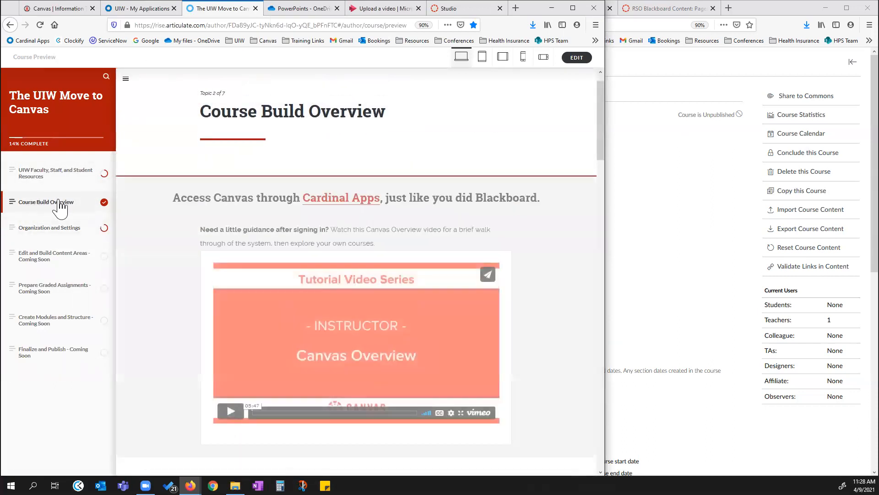
scroll(412, 206, down, 4)
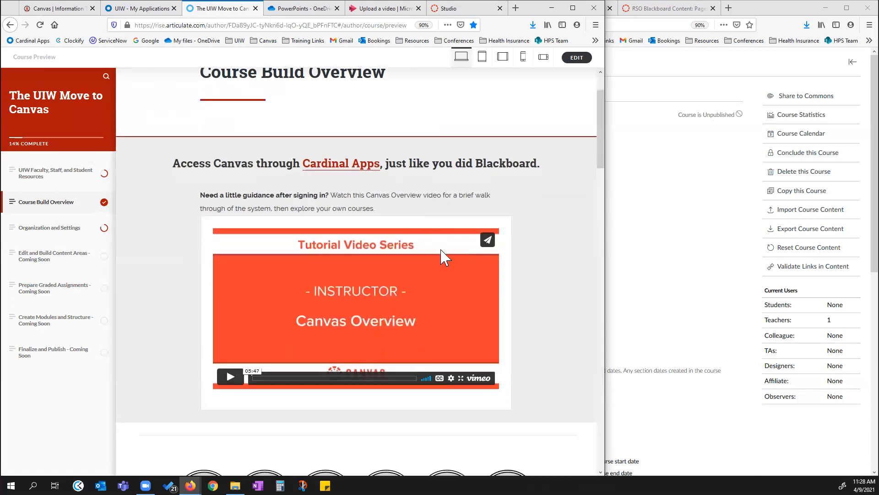
scroll(446, 266, down, 12)
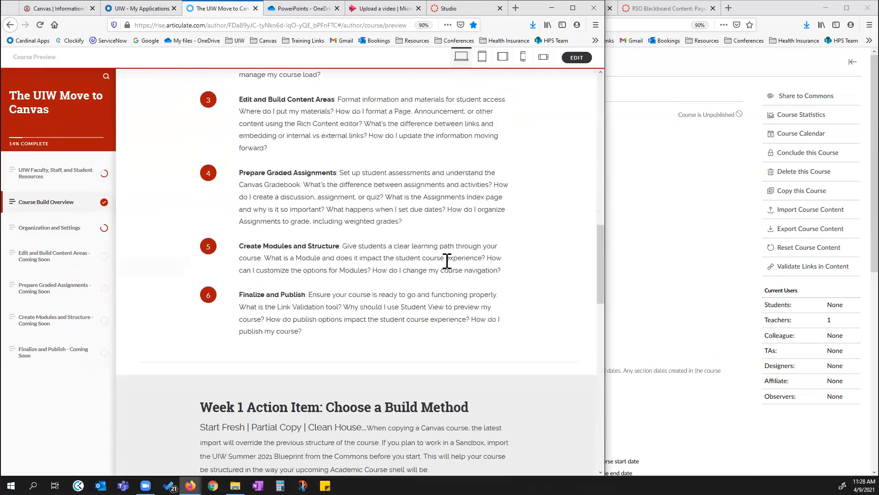
scroll(447, 266, down, 10)
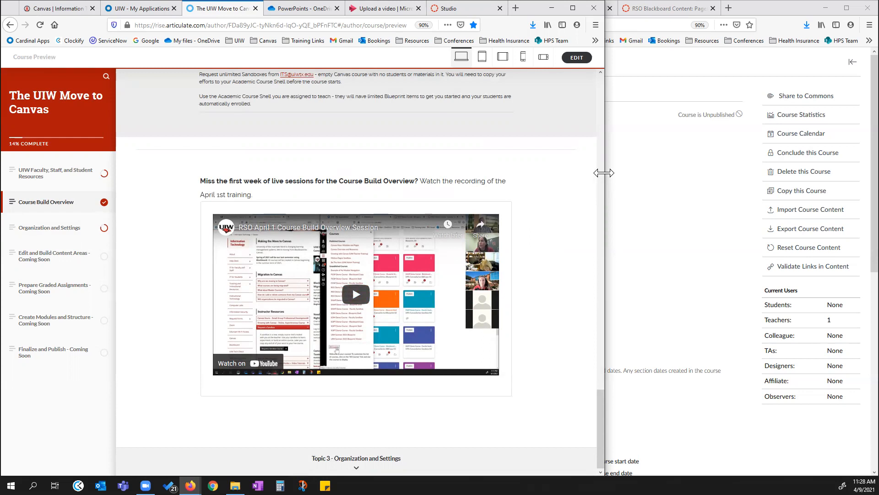
drag(604, 172, 289, 276)
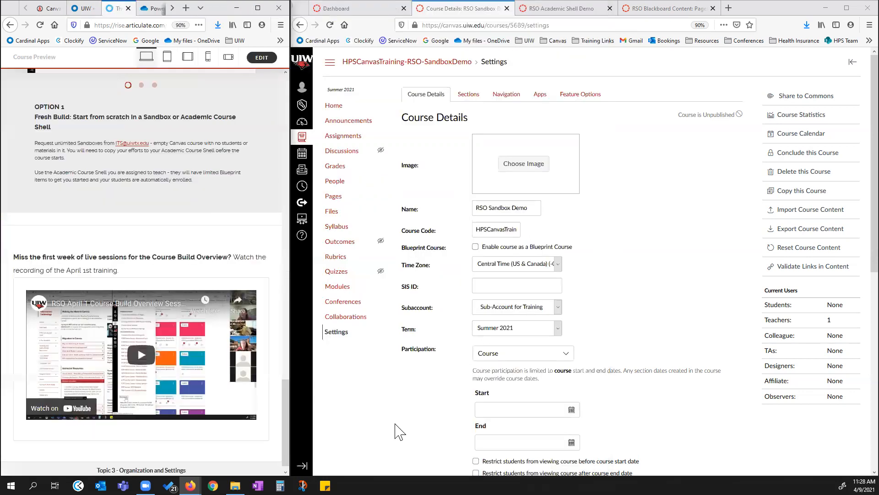